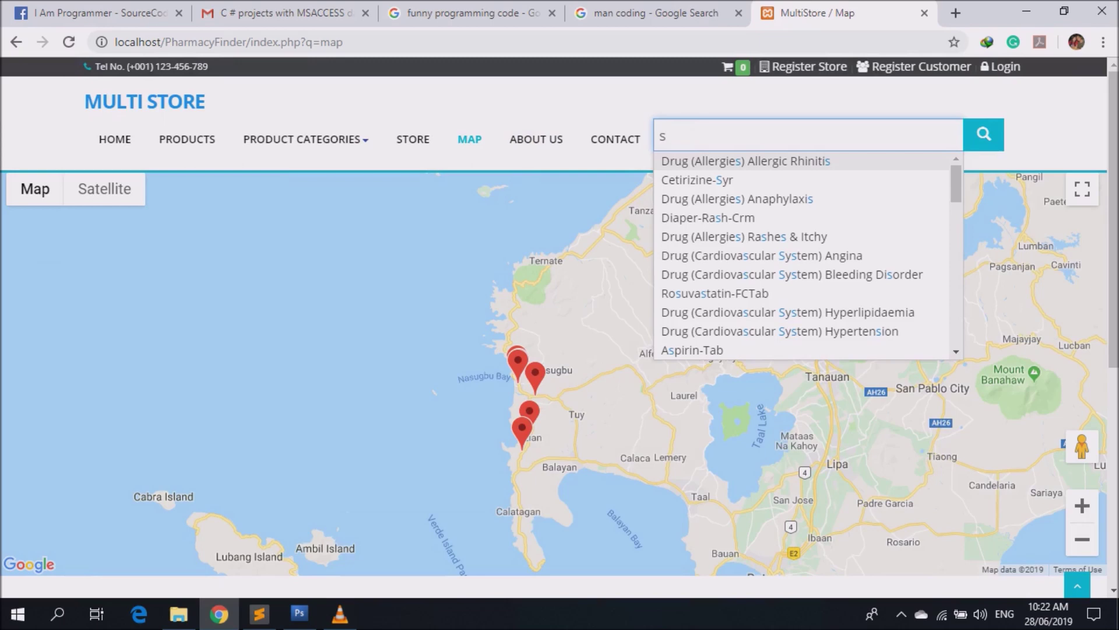
Replace the previous search with 'tab' and run it to map pharmacies carrying tab products.
{"action": "key", "text": "BackSpace"}
{"action": "type", "text": "ta"}
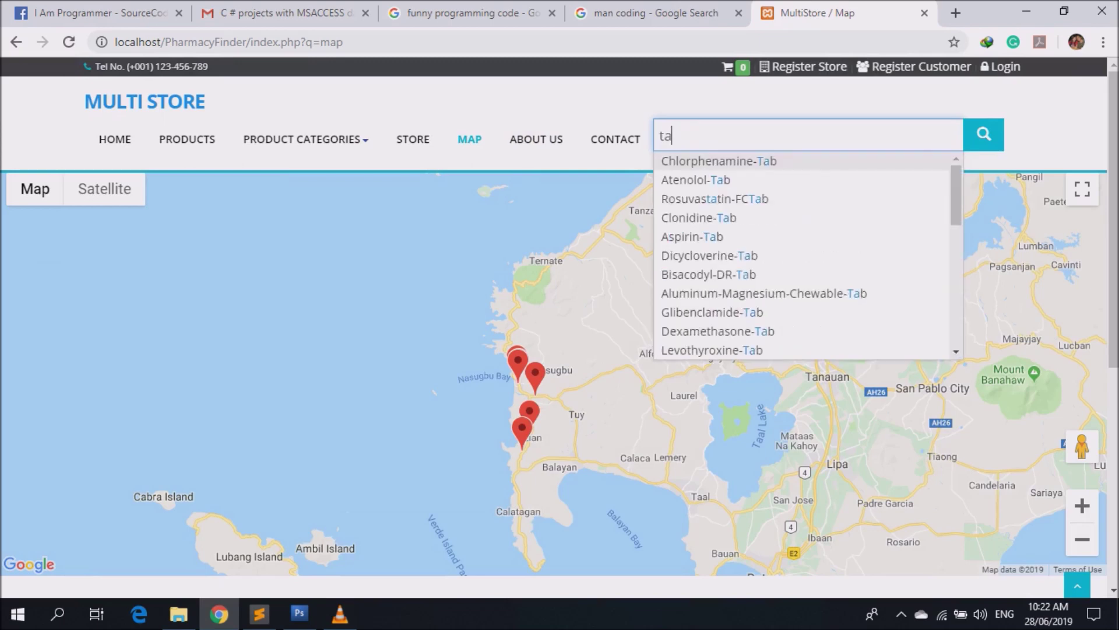
{"action": "type", "text": "b"}
{"action": "key", "text": "Return"}
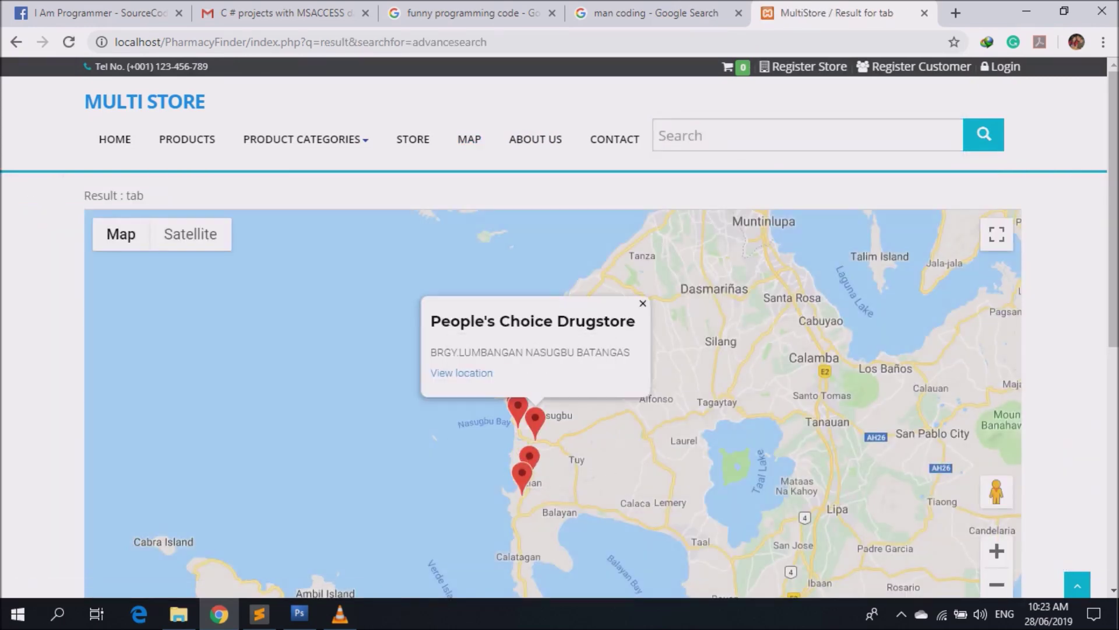
Check the pharmacy markers, including DKL Generics Pharmacy, then open the Watsons store page.
{"action": "left_click", "coordinate": [643, 303]}
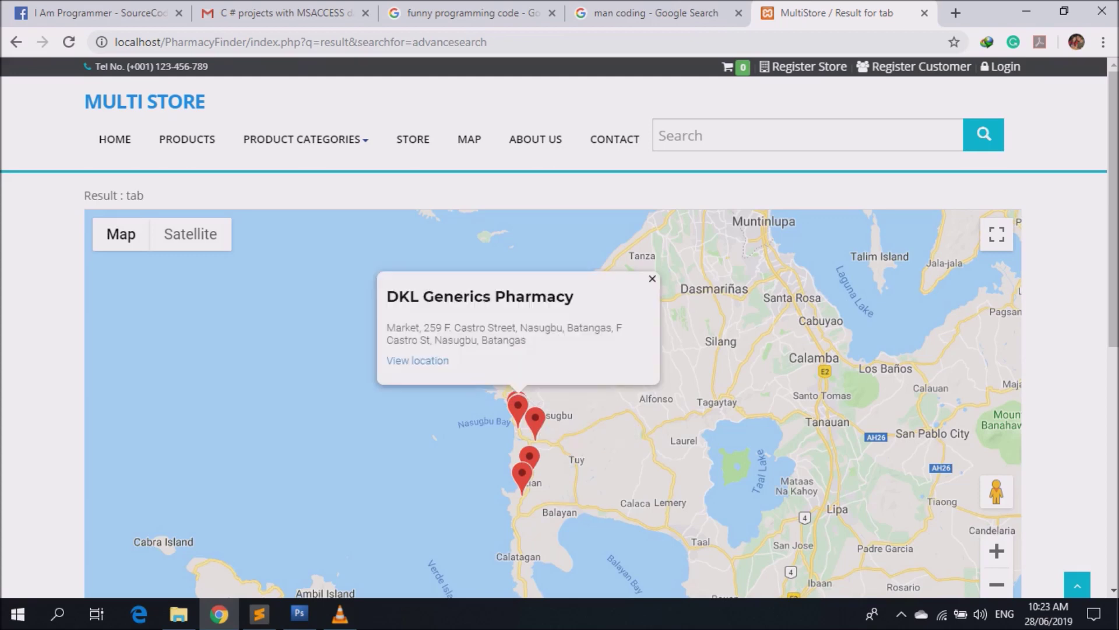
{"action": "left_click", "coordinate": [653, 278]}
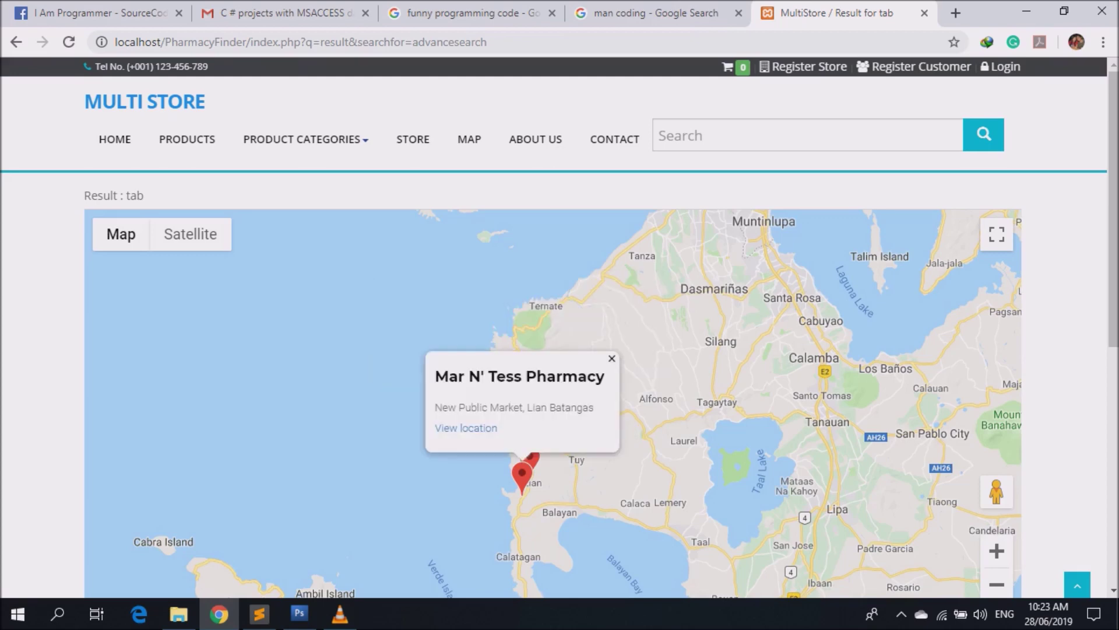
{"action": "scroll", "coordinate": [525, 420], "scroll_direction": "up", "scroll_amount": 4}
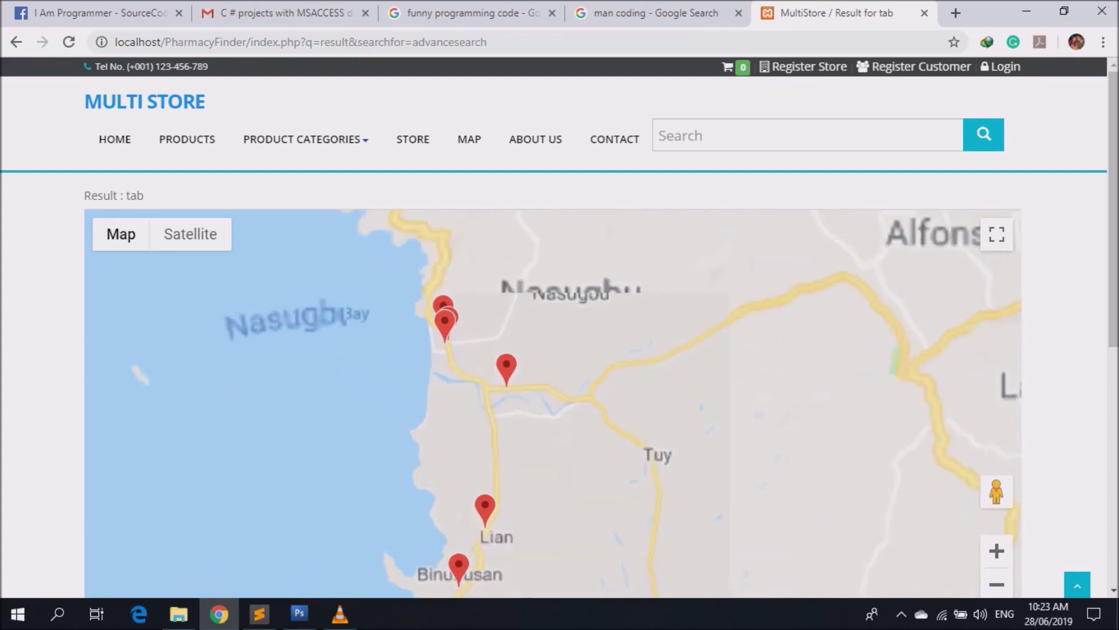
{"action": "scroll", "coordinate": [554, 350], "scroll_direction": "down", "scroll_amount": 3}
{"action": "scroll", "coordinate": [554, 403], "scroll_direction": "up", "scroll_amount": 4}
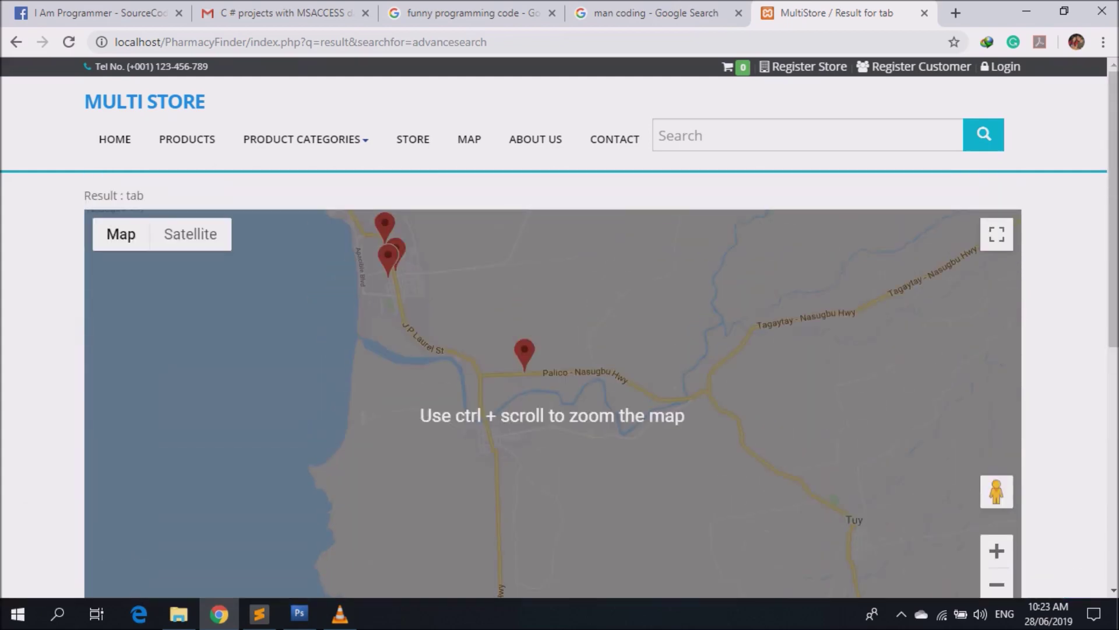
{"action": "scroll", "coordinate": [554, 402], "scroll_direction": "up", "scroll_amount": 2}
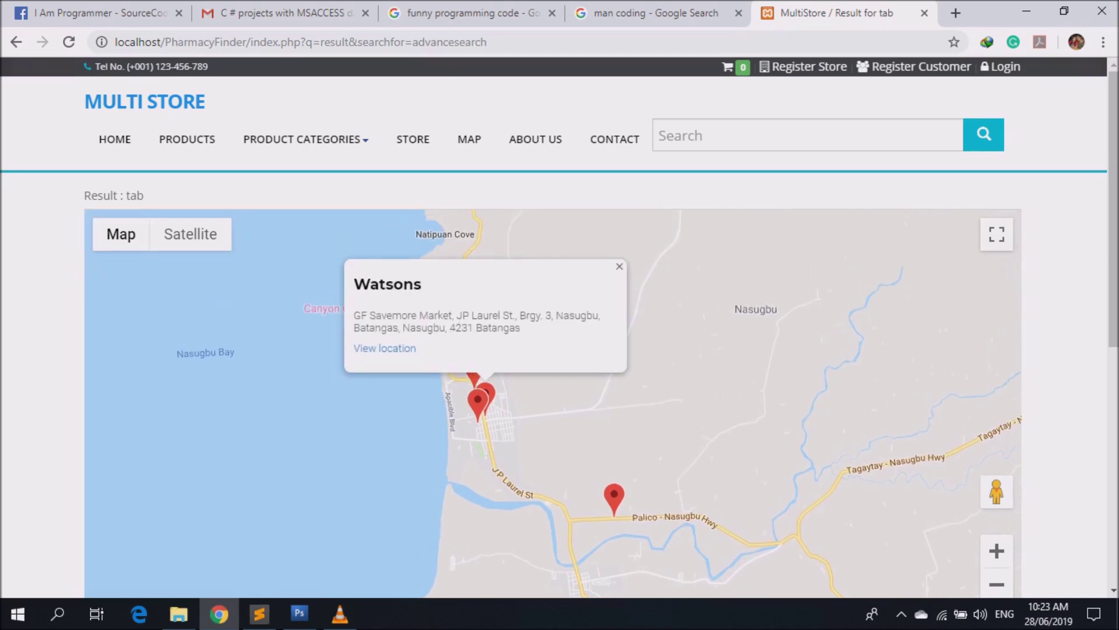
{"action": "left_click", "coordinate": [385, 348]}
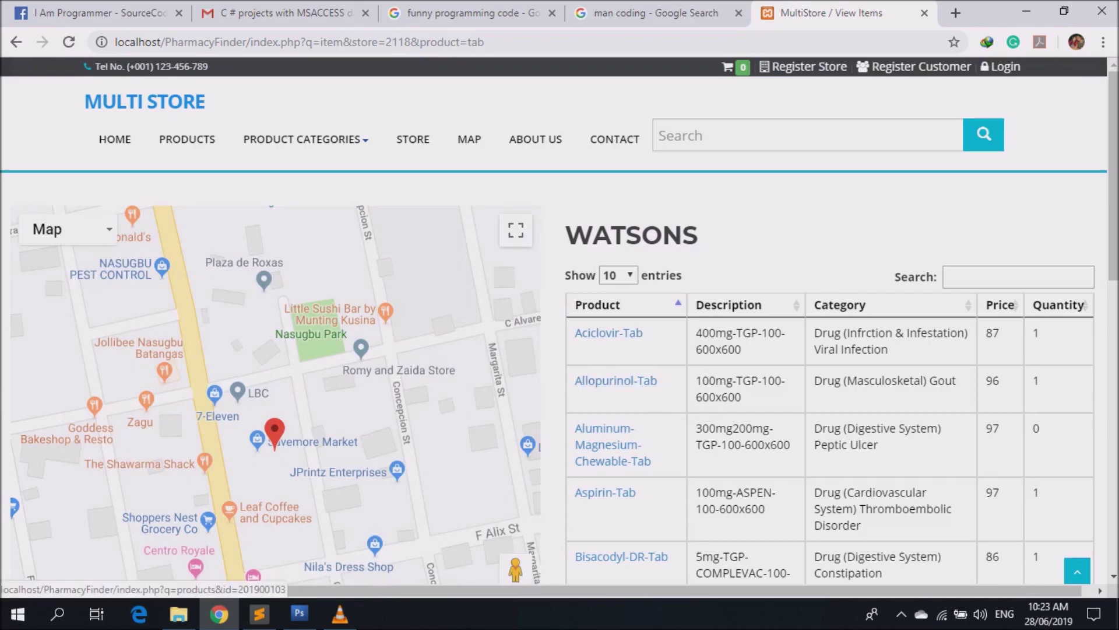
Find Cetirizine-Tab in Watsons' product table and open its details (price 72, 41 remaining).
{"action": "scroll", "coordinate": [618, 384], "scroll_direction": "down", "scroll_amount": 3}
{"action": "scroll", "coordinate": [618, 384], "scroll_direction": "down", "scroll_amount": 3}
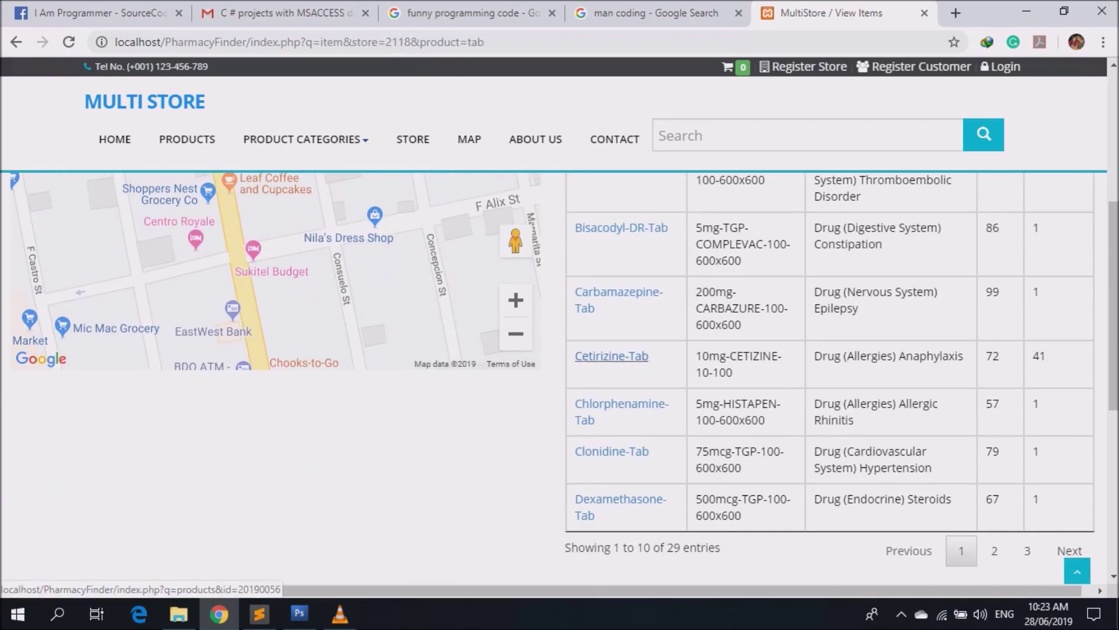
{"action": "scroll", "coordinate": [618, 384], "scroll_direction": "up", "scroll_amount": 6}
{"action": "scroll", "coordinate": [618, 385], "scroll_direction": "down", "scroll_amount": 6}
{"action": "left_click", "coordinate": [616, 361]}
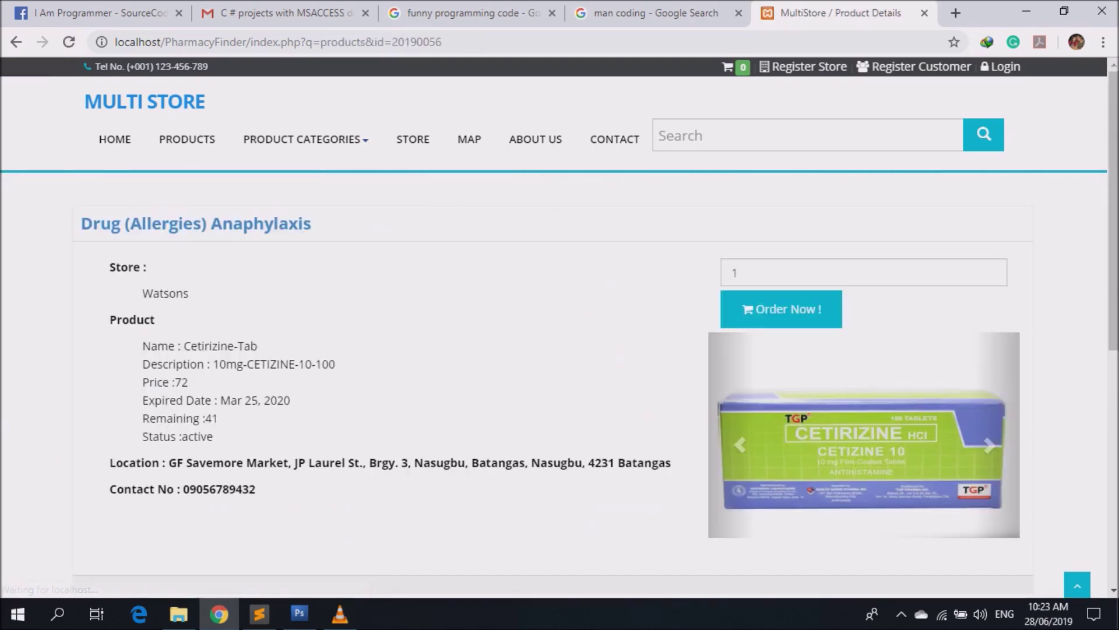
Order 2 of Watsons' Cetirizine-Tab to add it to the cart.
{"action": "left_click", "coordinate": [736, 272]}
{"action": "left_click", "coordinate": [991, 269]}
{"action": "left_click", "coordinate": [781, 309]}
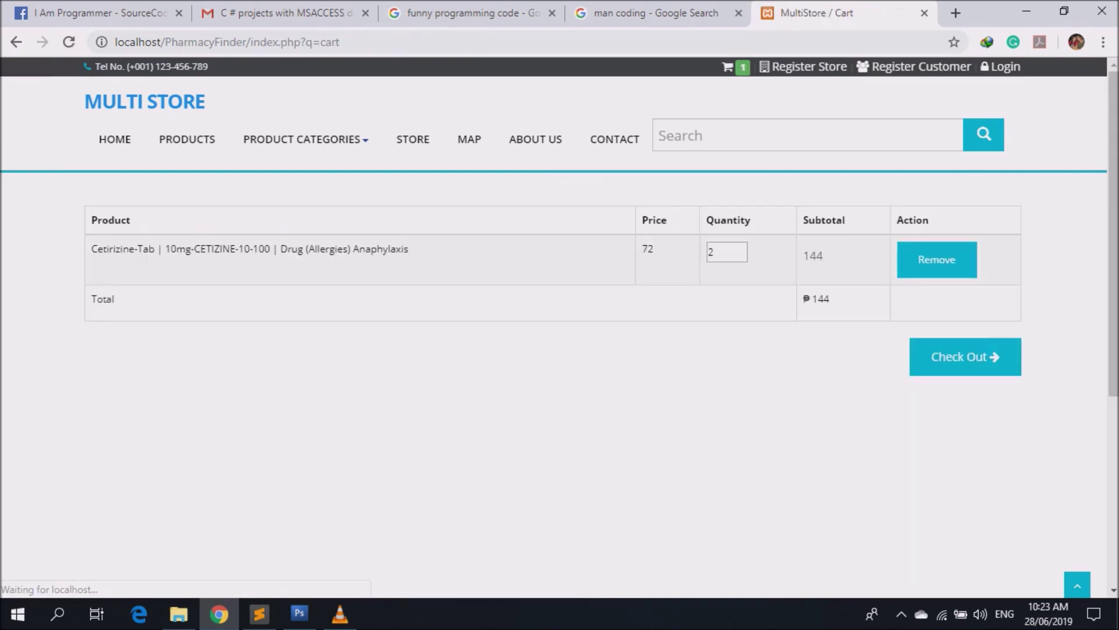
Raise the Cetirizine-Tab cart quantity to 4 for a 288 total.
{"action": "left_click", "coordinate": [740, 248]}
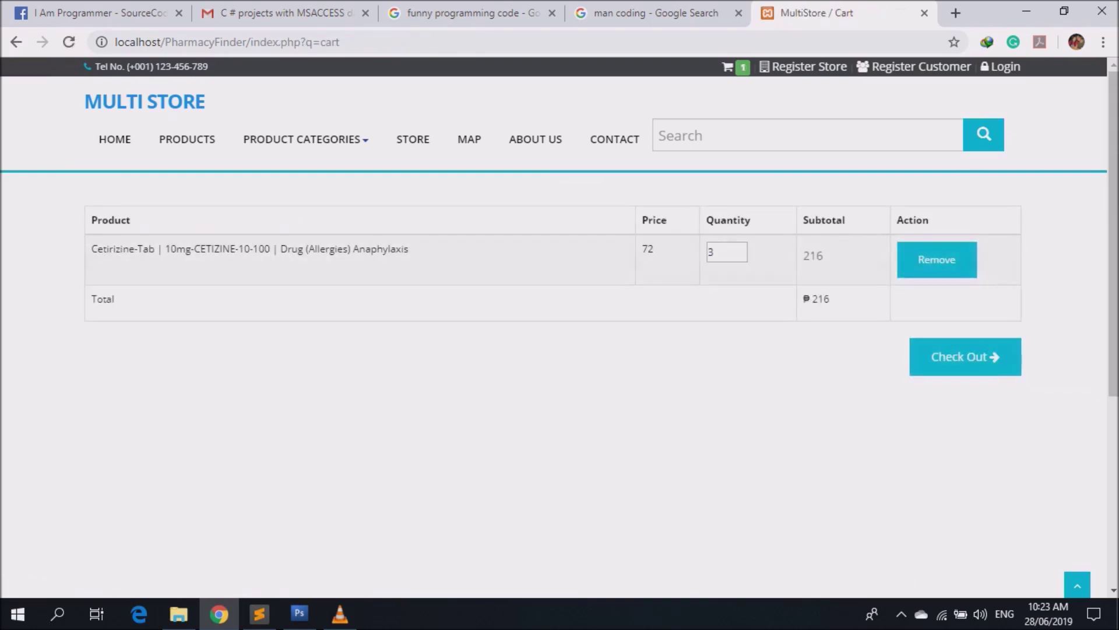
{"action": "left_click", "coordinate": [739, 255]}
{"action": "double_click", "coordinate": [739, 248]}
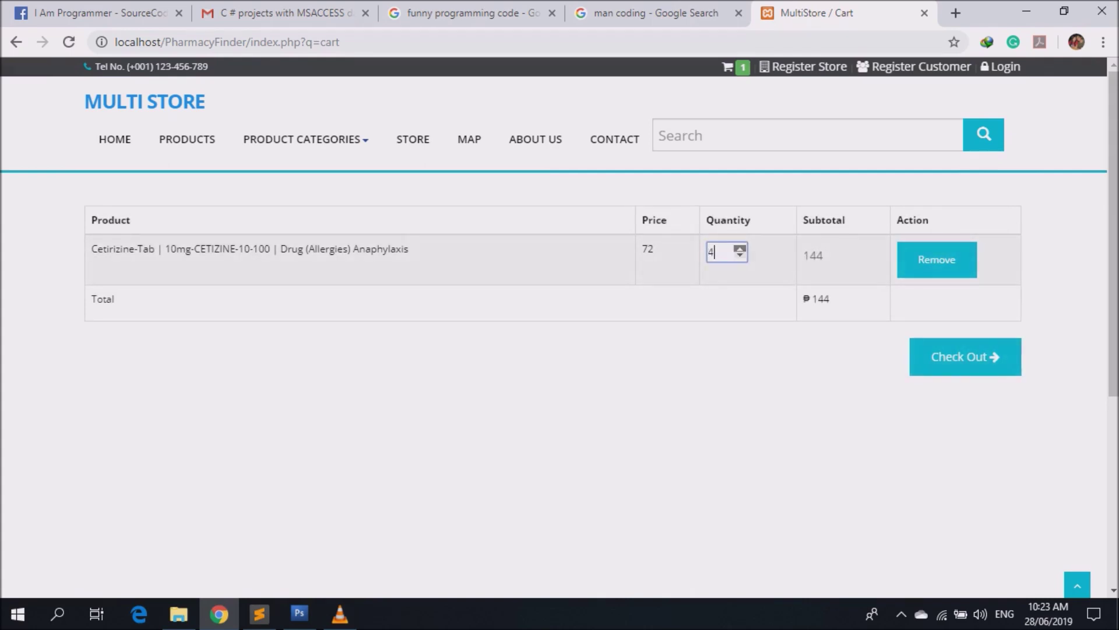
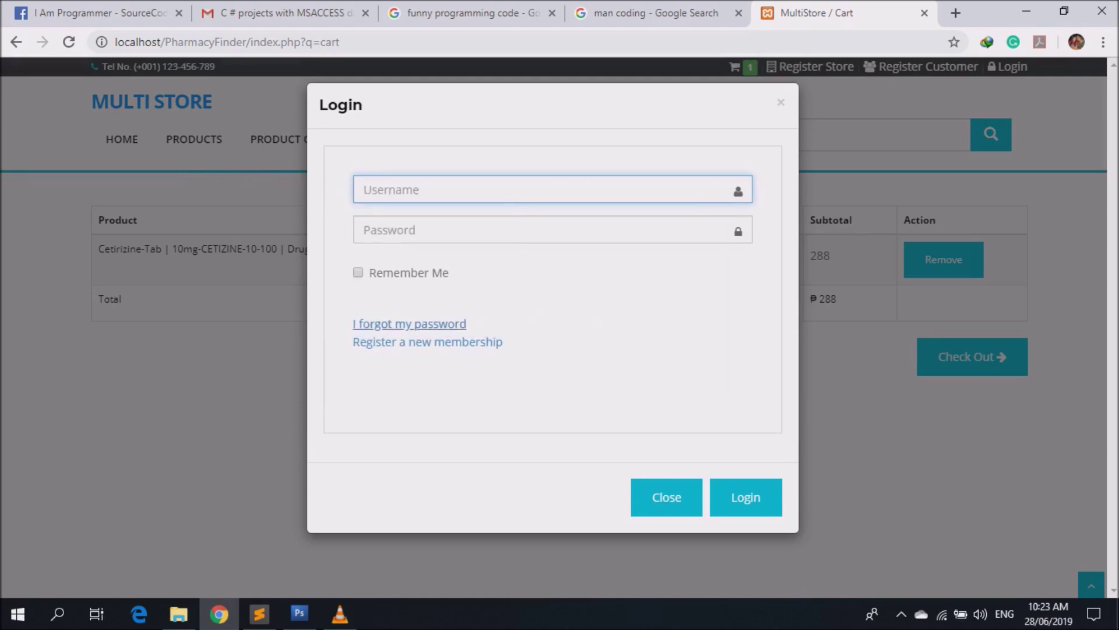
Open the new customer registration form and enter the customer's full name.
{"action": "left_click", "coordinate": [428, 342]}
{"action": "left_click", "coordinate": [350, 287]}
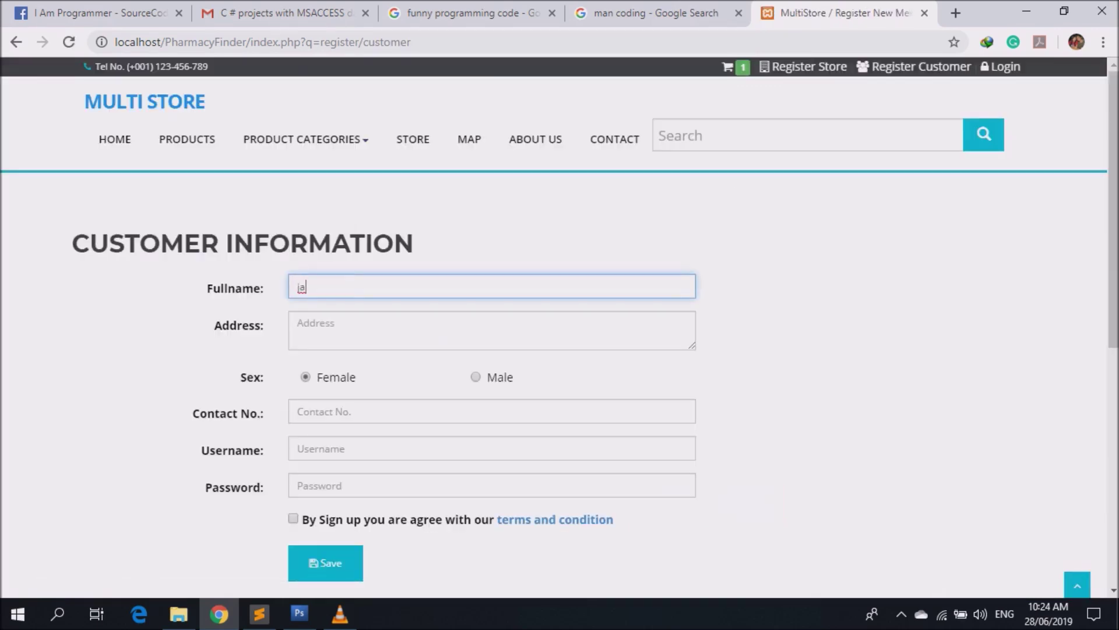
{"action": "key", "text": "Tab"}
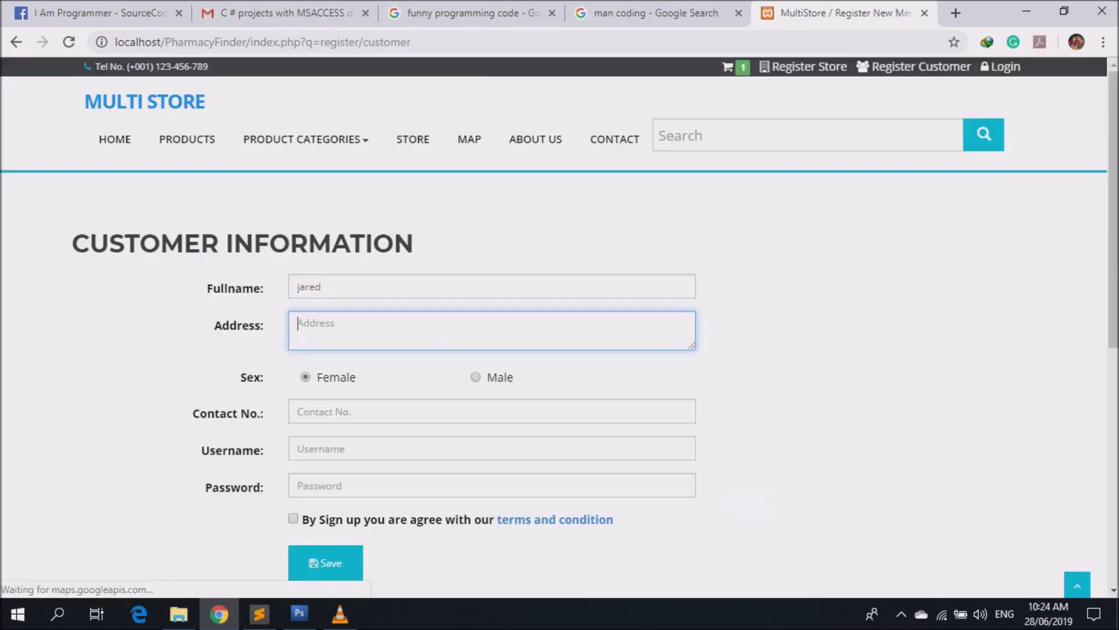
{"action": "left_click", "coordinate": [326, 286]}
Set the Address to Batangas City, chosen from the 'batang' autocomplete suggestions.
{"action": "key", "text": "Tab"}
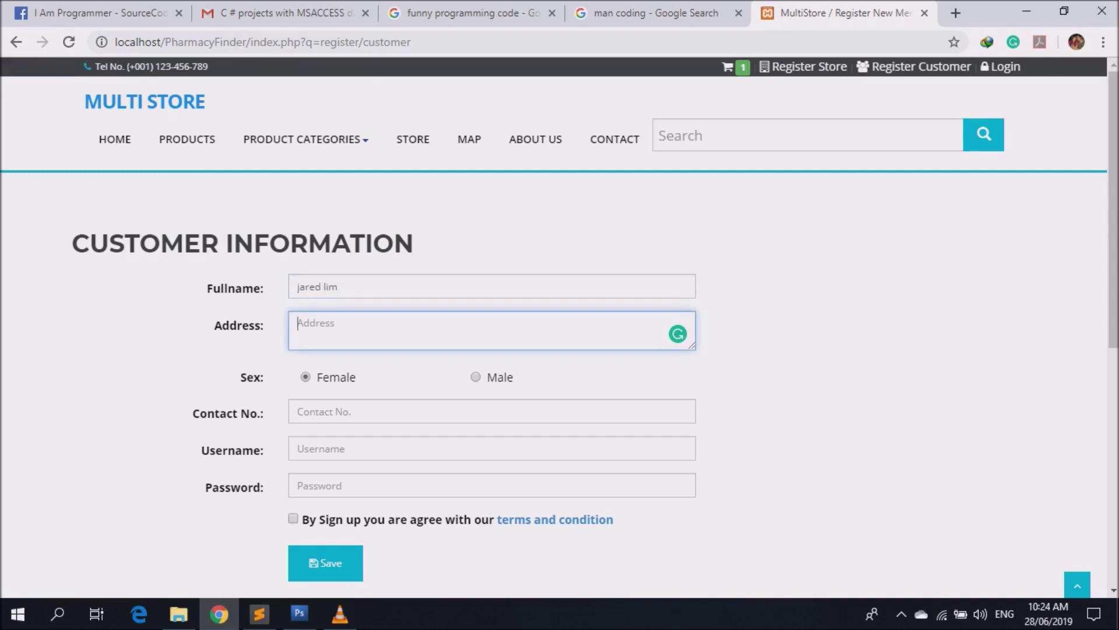
{"action": "type", "text": "ka"}
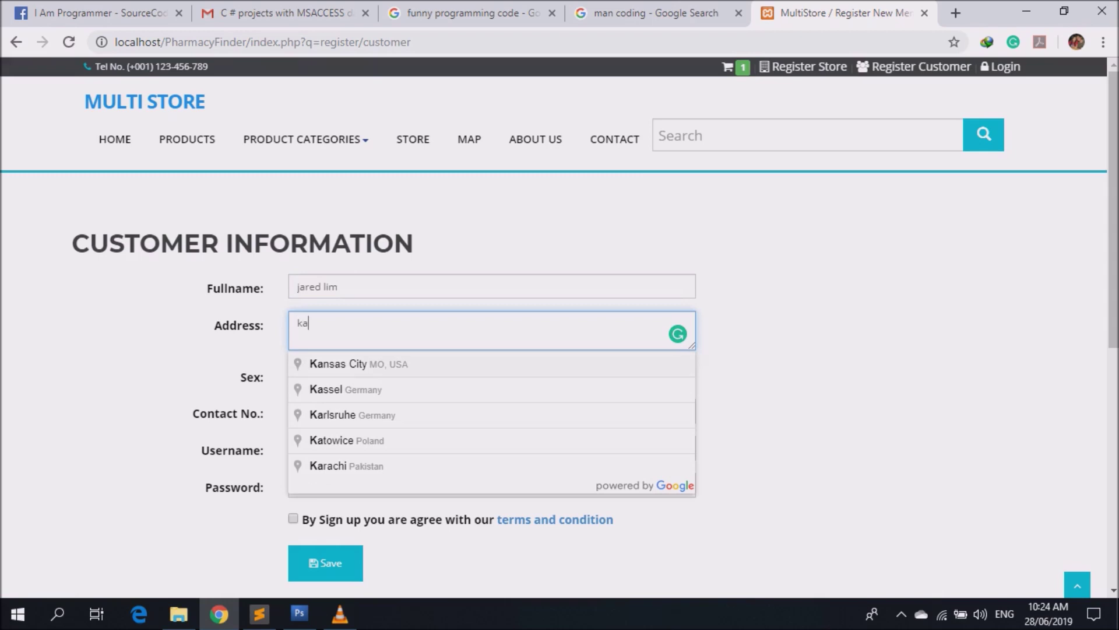
{"action": "type", "text": "ba"}
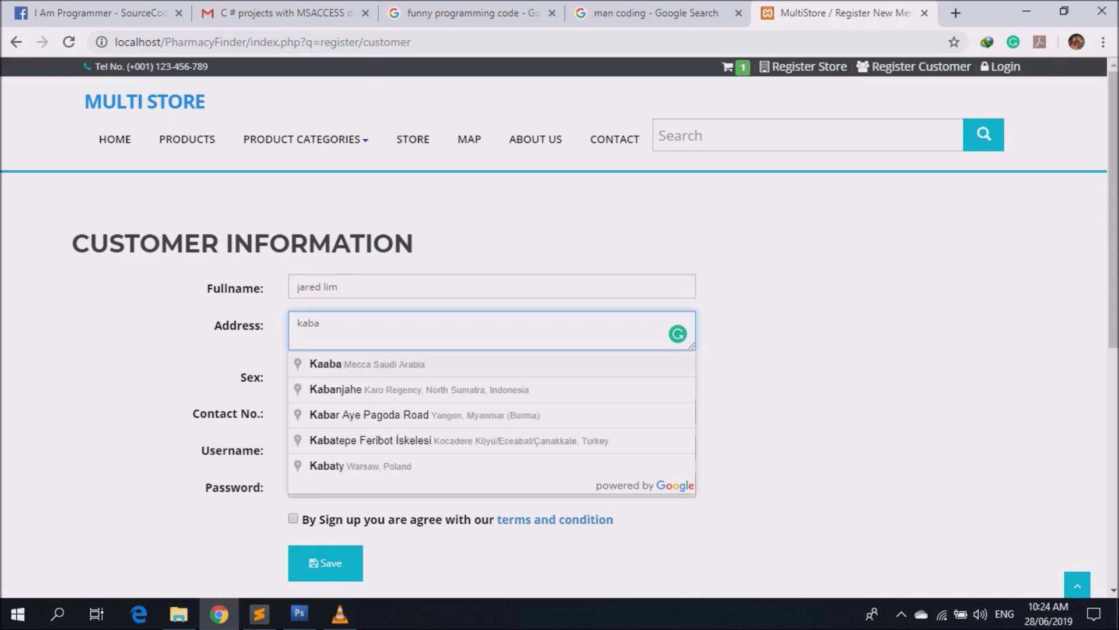
{"action": "key", "text": "BackSpace"}
{"action": "key", "text": "BackSpace"}
{"action": "key", "text": "BackSpace"}
{"action": "key", "text": "BackSpace"}
{"action": "type", "text": "nasu"}
{"action": "key", "text": "BackSpace"}
{"action": "key", "text": "BackSpace"}
{"action": "key", "text": "BackSpace"}
{"action": "key", "text": "BackSpace"}
{"action": "type", "text": "batang"}
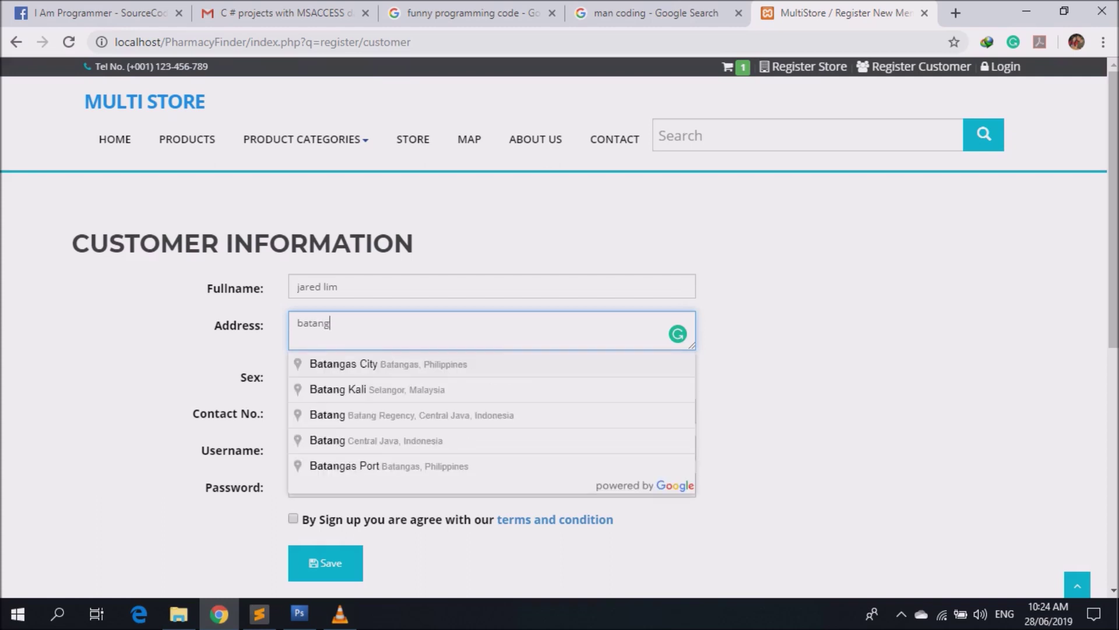
{"action": "left_click", "coordinate": [344, 364]}
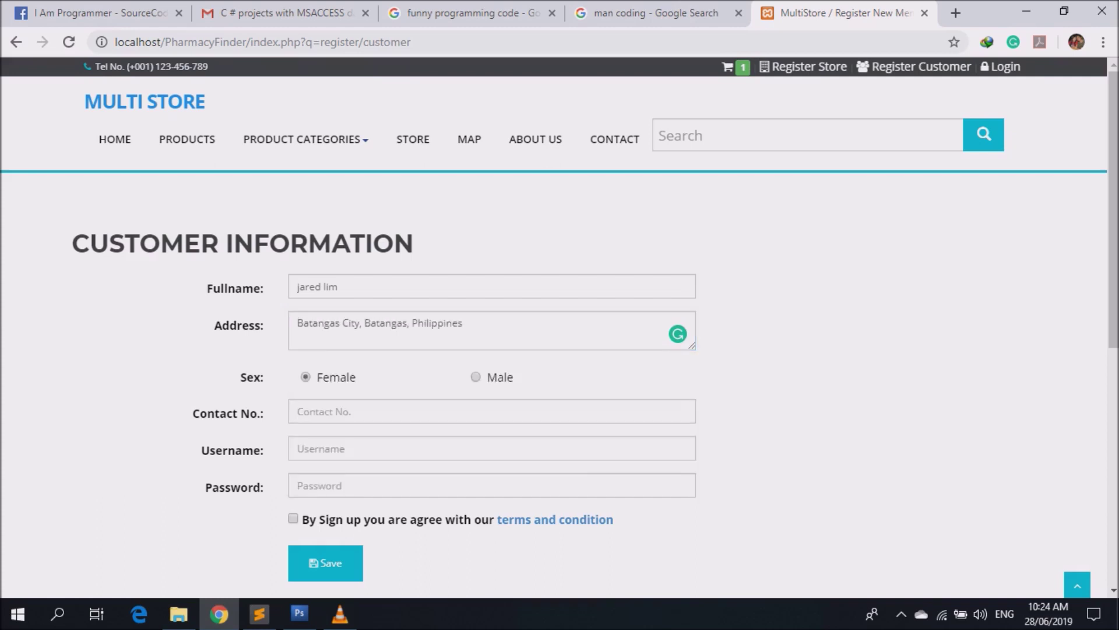
Fill in the customer's contact number, a username and an account password.
{"action": "left_click", "coordinate": [350, 411]}
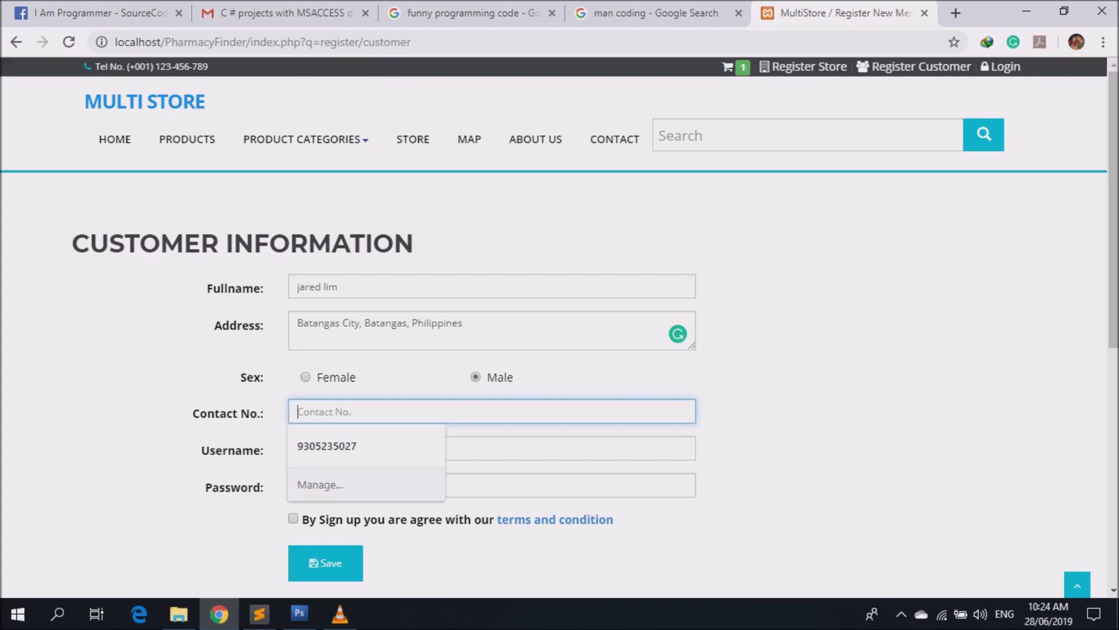
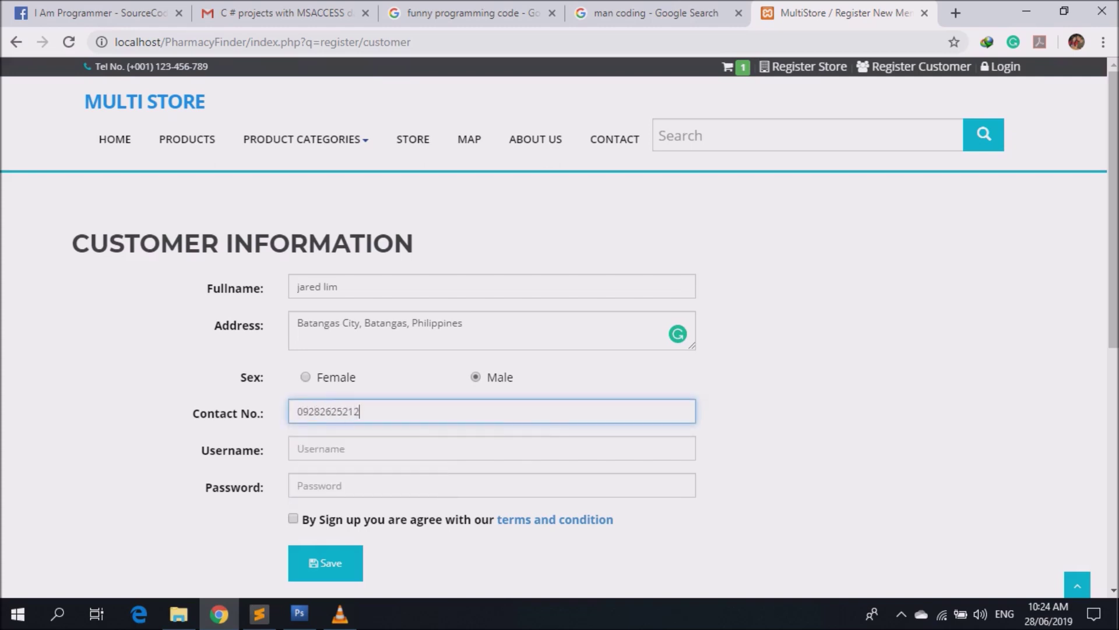
{"action": "left_click", "coordinate": [299, 449]}
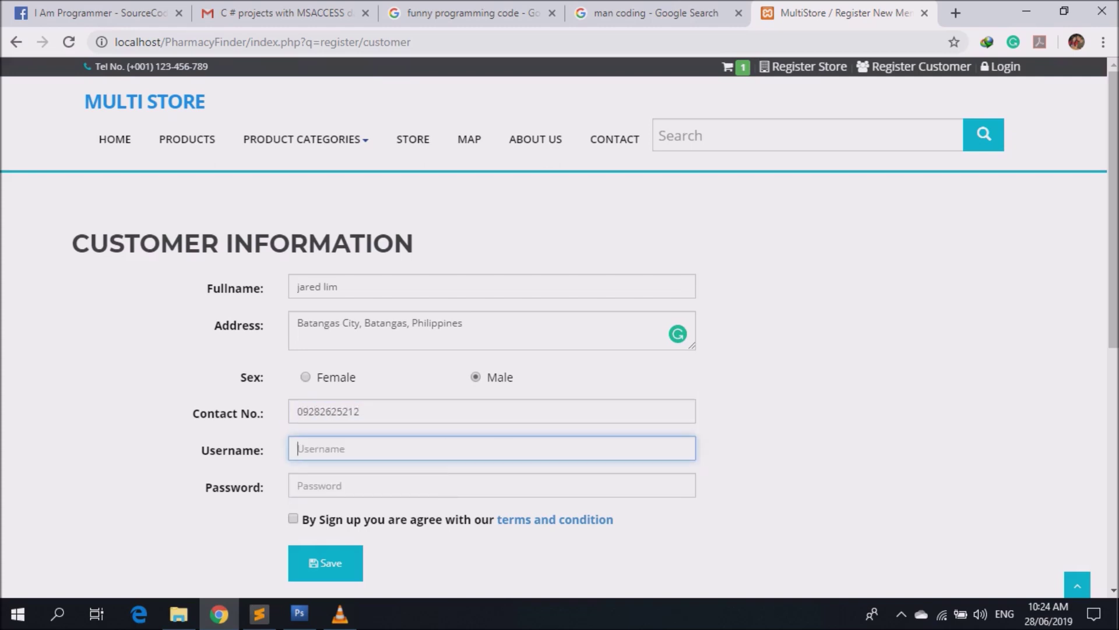
{"action": "type", "text": "jared"}
{"action": "left_click", "coordinate": [298, 485]}
{"action": "type", "text": "12345"}
Agree to the terms and conditions, save the registration, and return to the cart.
{"action": "left_click", "coordinate": [293, 518]}
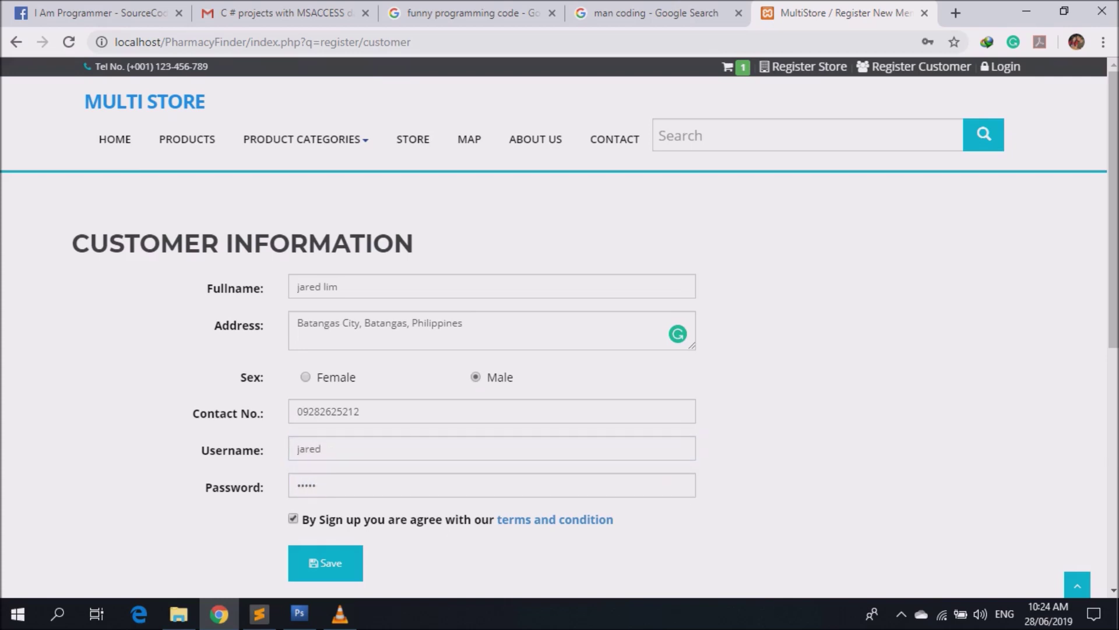
{"action": "left_click", "coordinate": [326, 562]}
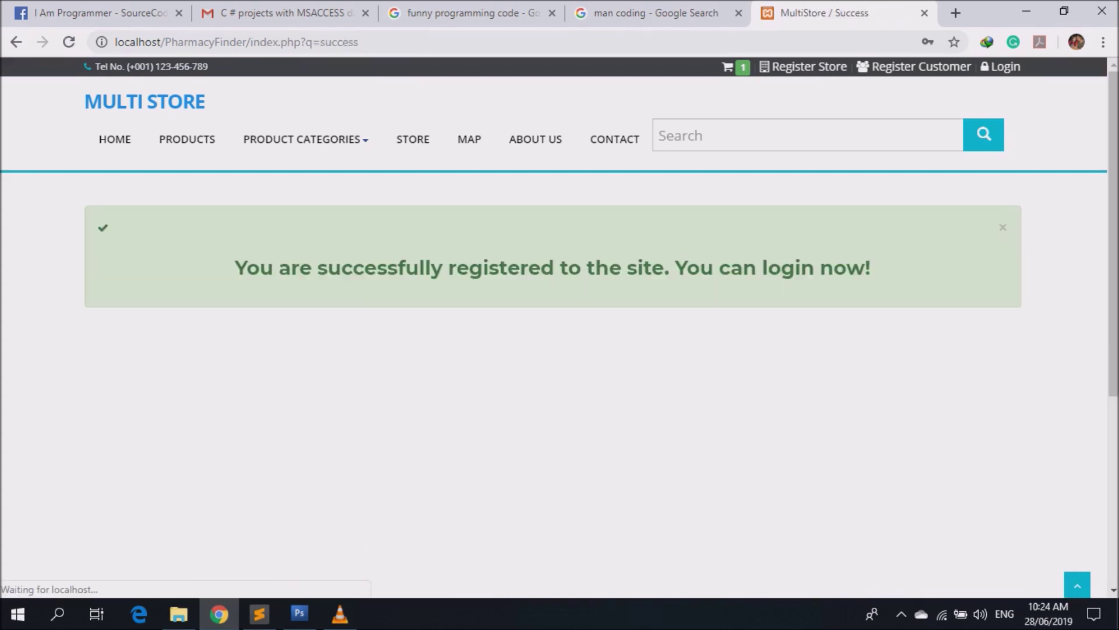
{"action": "left_click", "coordinate": [728, 66]}
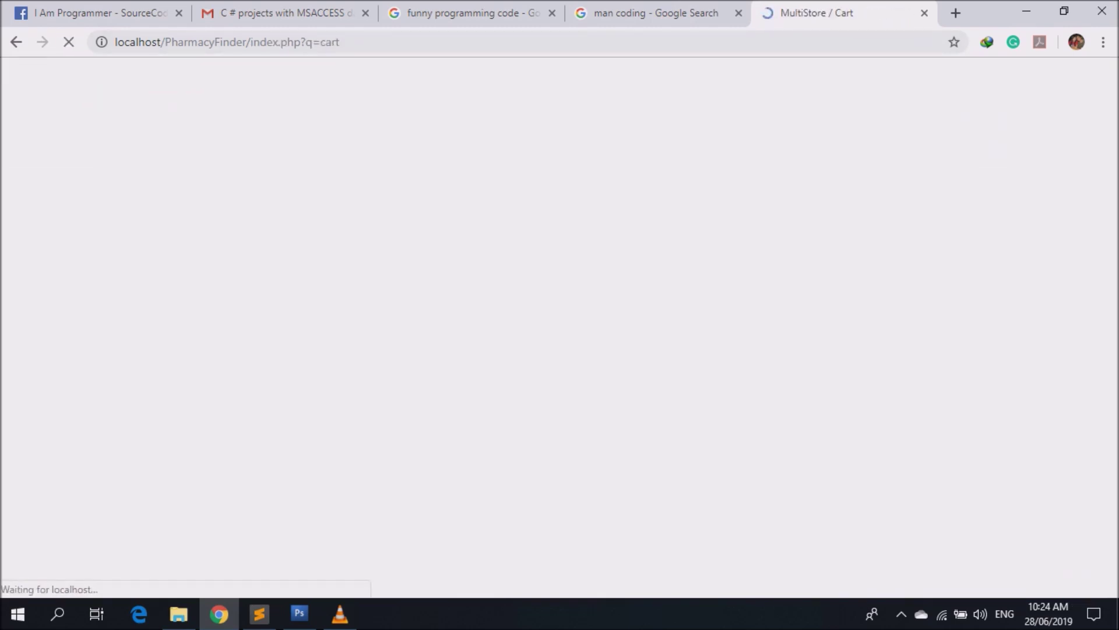
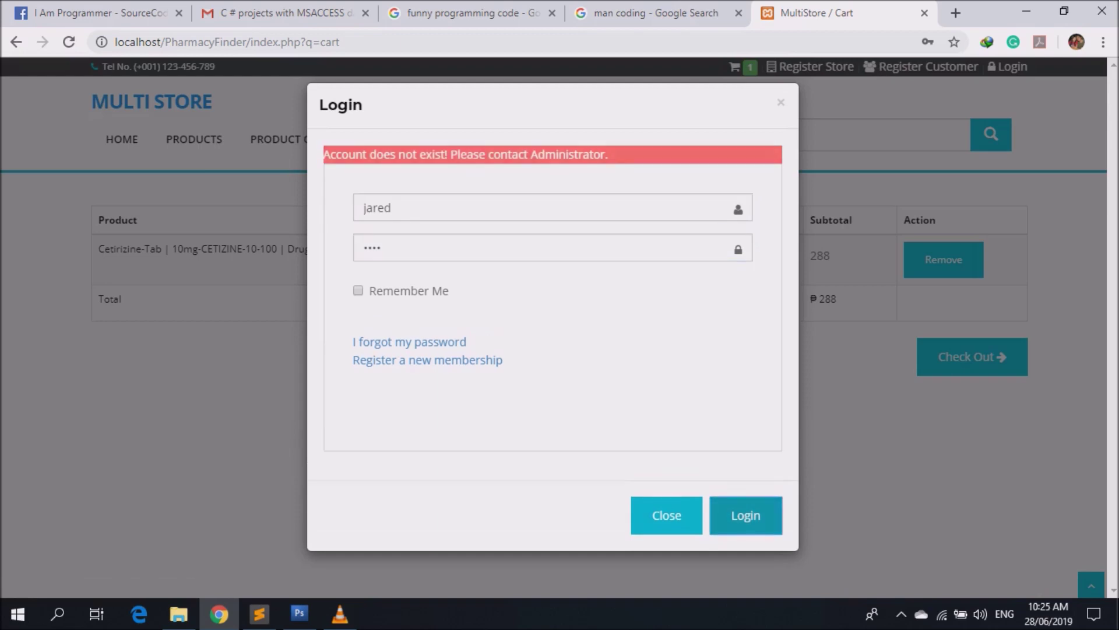
{"action": "type", "text": "***"}
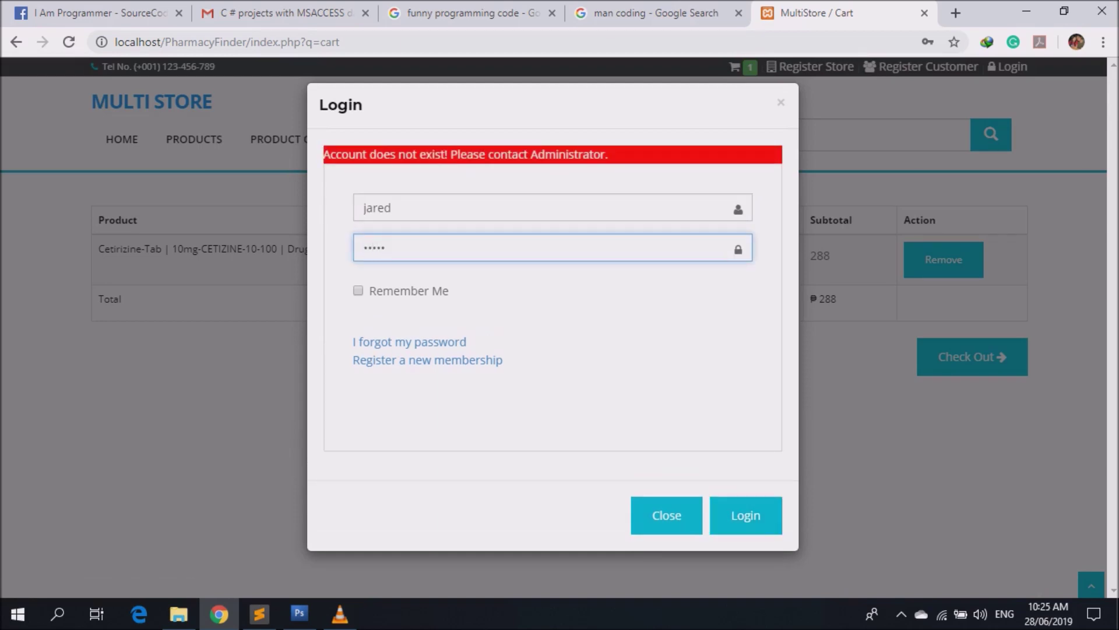
Log in with the account password and attach change fonts.docx from Documents as the Cetirizine order's prescription.
{"action": "key", "text": "Return"}
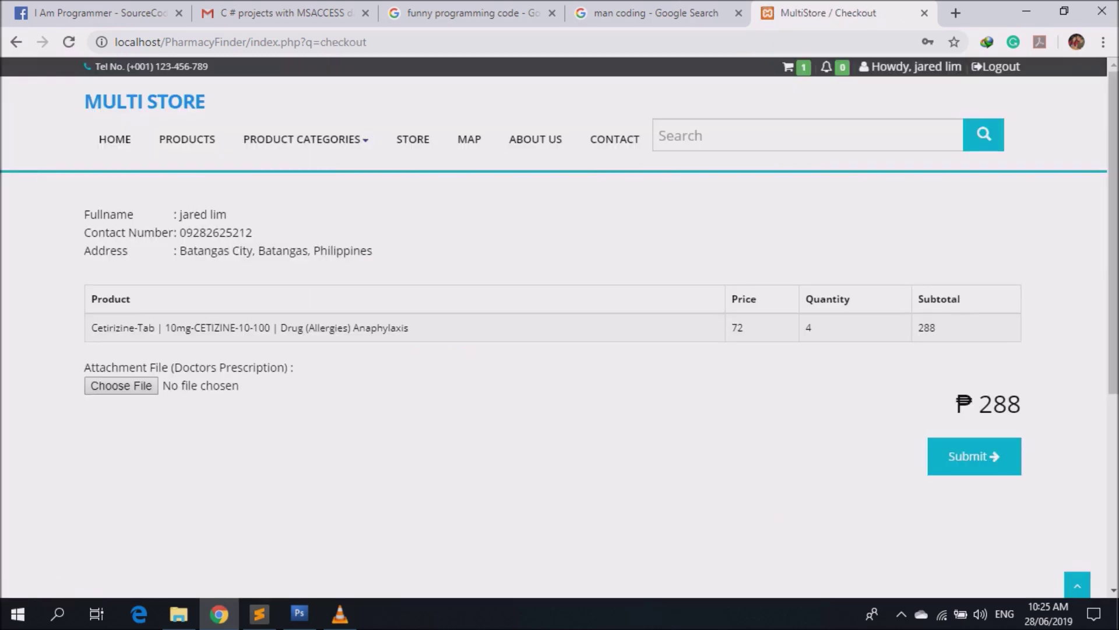
{"action": "left_click", "coordinate": [120, 386]}
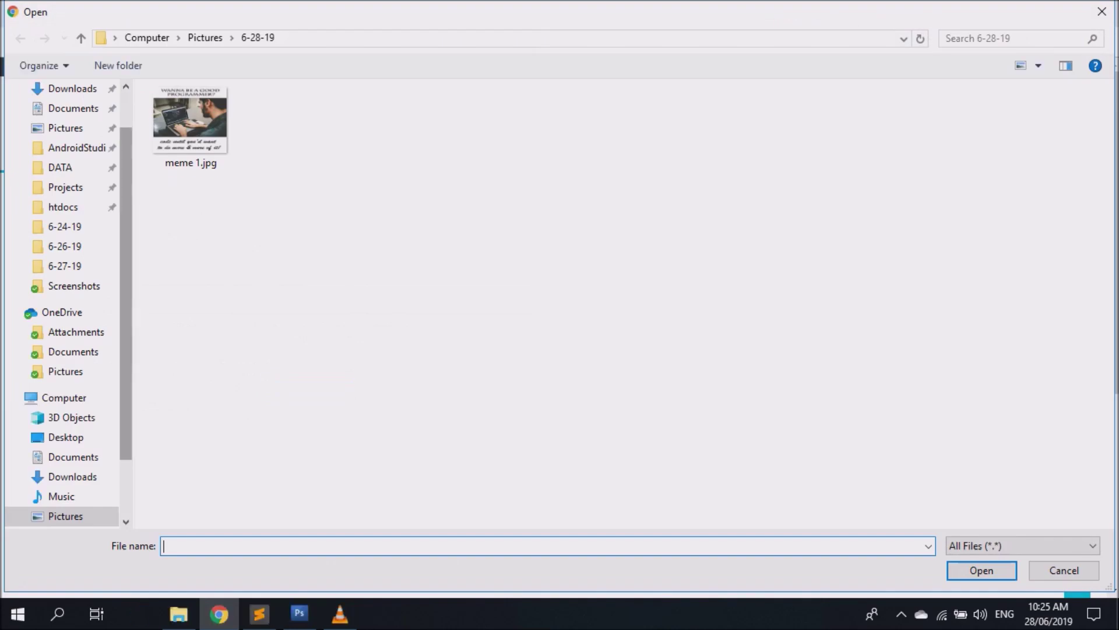
{"action": "left_click", "coordinate": [73, 457]}
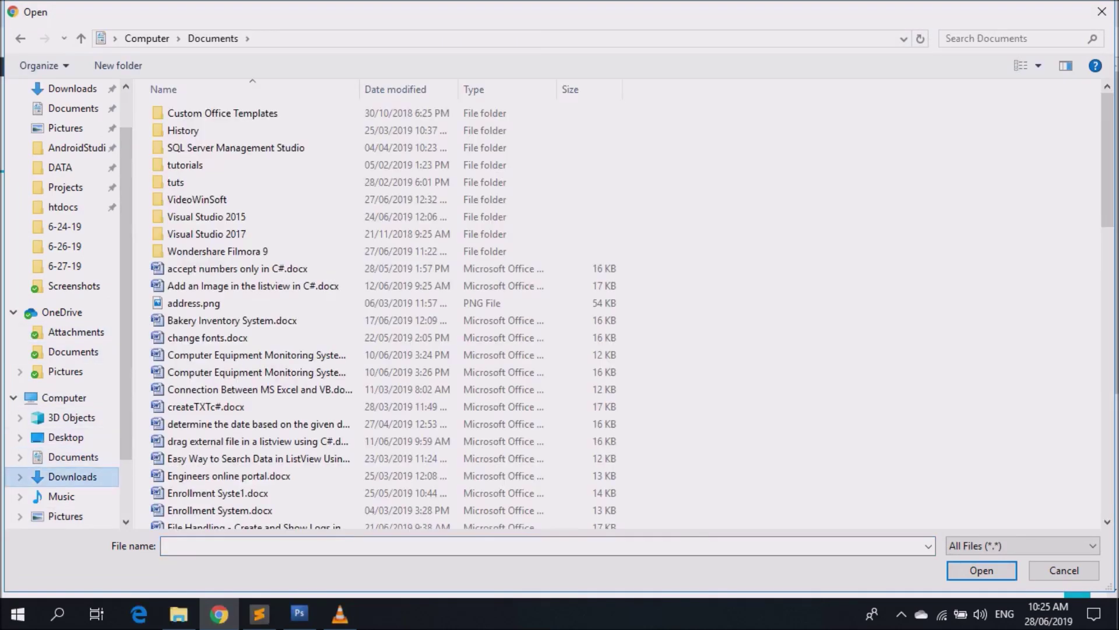
{"action": "left_click", "coordinate": [72, 476]}
{"action": "left_click", "coordinate": [73, 457]}
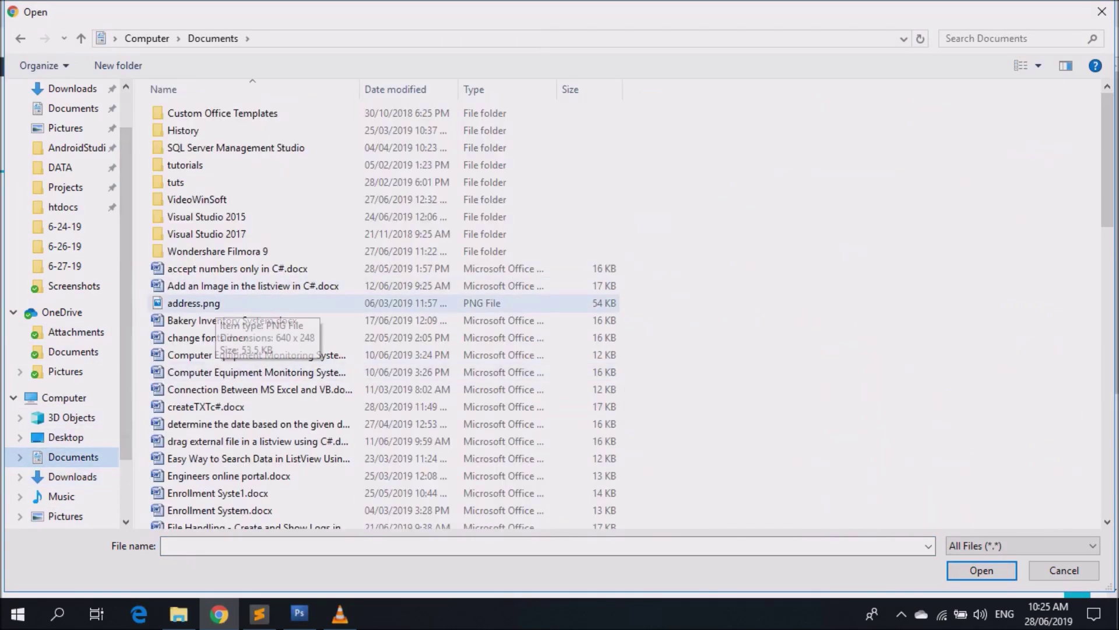
{"action": "left_click", "coordinate": [256, 355]}
{"action": "double_click", "coordinate": [207, 337]}
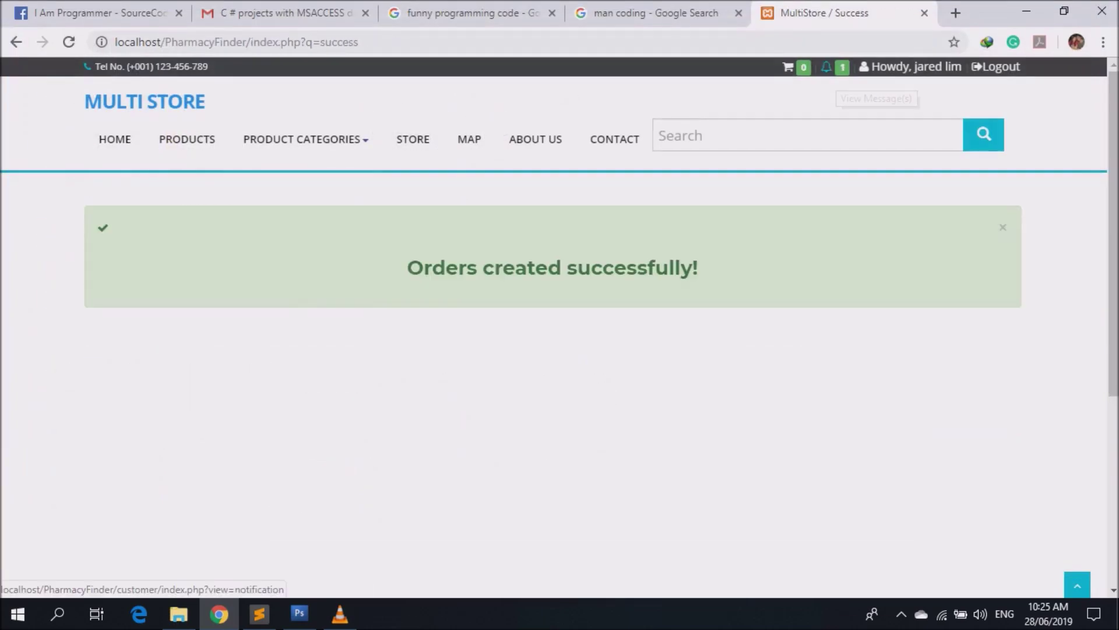
Read the pending order notification and review the Cetirizine-Tab row in the orders list.
{"action": "left_click", "coordinate": [826, 67]}
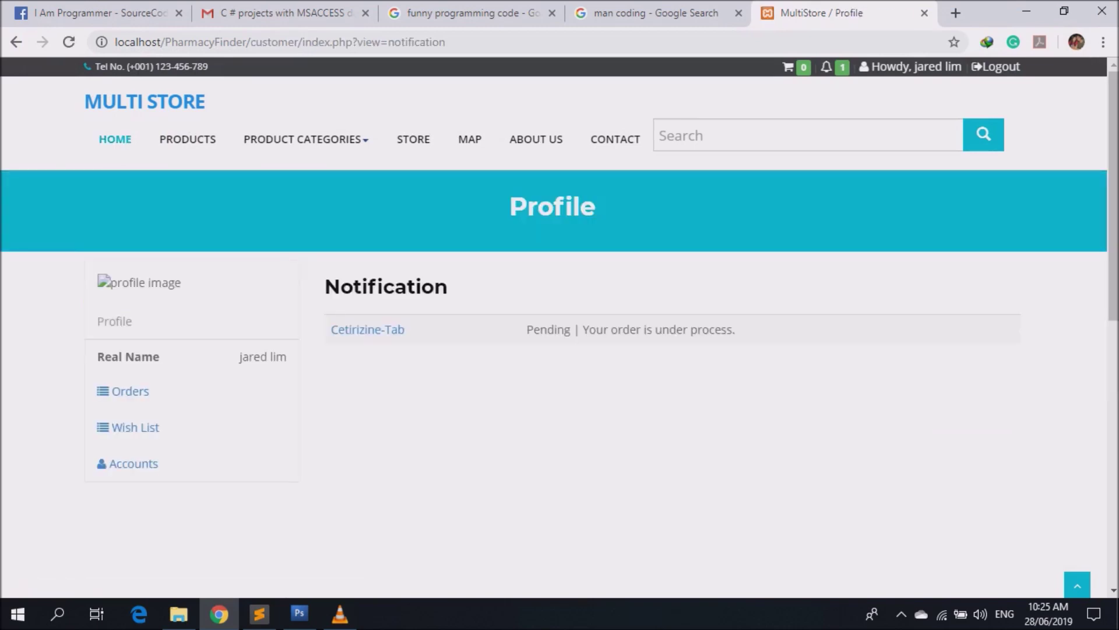
{"action": "left_click_drag", "start_coordinate": [330, 330], "coordinate": [736, 329]}
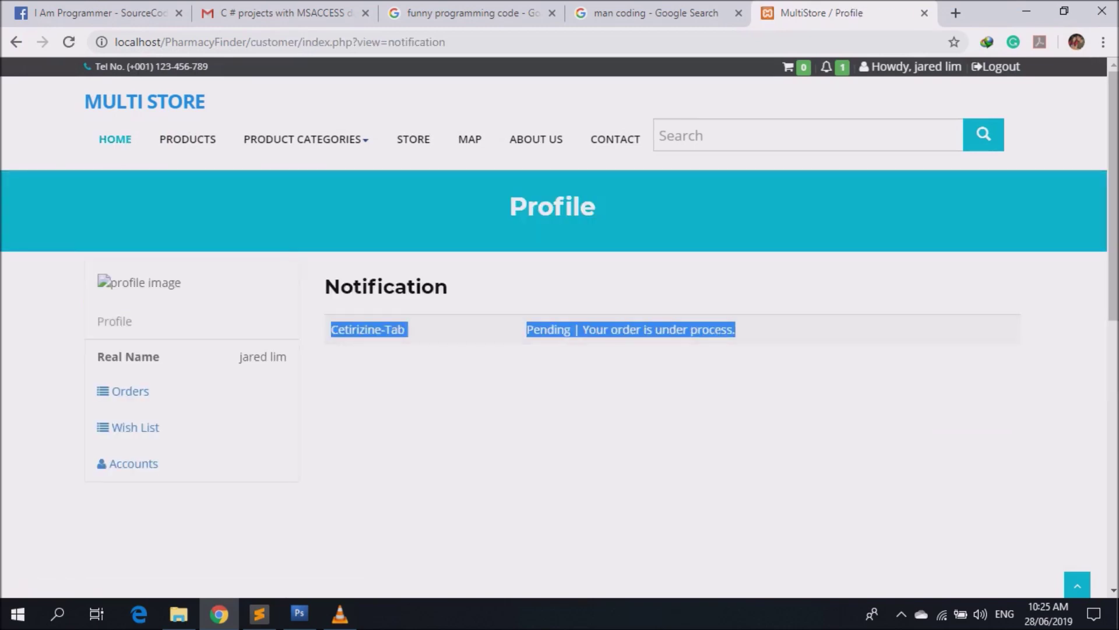
{"action": "left_click", "coordinate": [131, 390]}
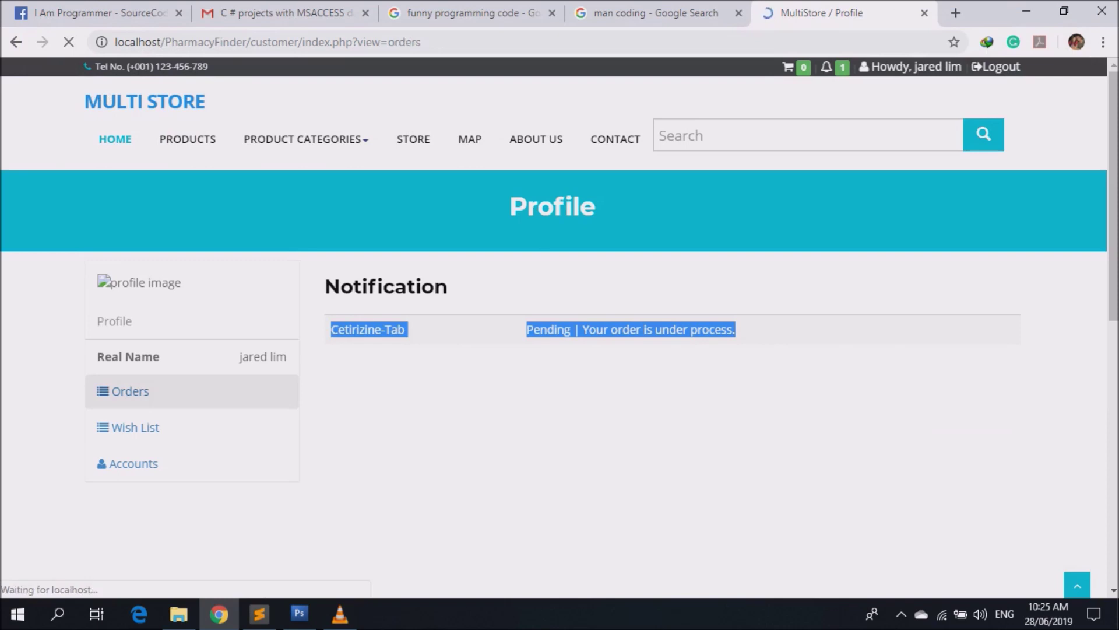
{"action": "left_click_drag", "start_coordinate": [334, 376], "coordinate": [909, 408]}
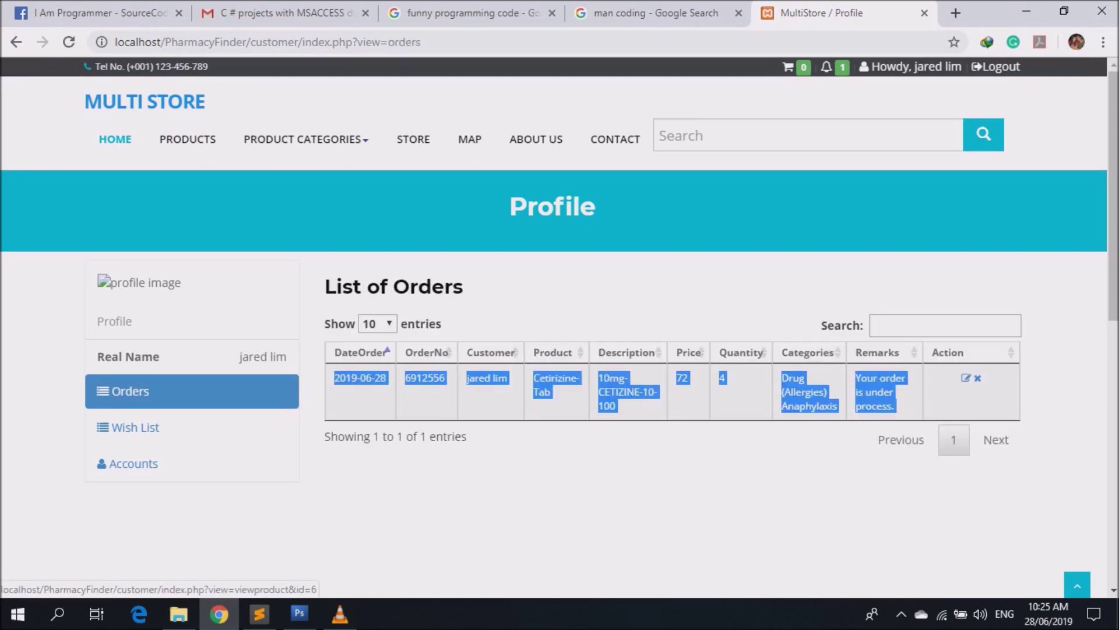
Inspect the Cetirizine-Tab order details (quantity 4, pending), then go back to the orders list.
{"action": "left_click", "coordinate": [966, 377]}
{"action": "scroll", "coordinate": [553, 350], "scroll_direction": "down", "scroll_amount": 3}
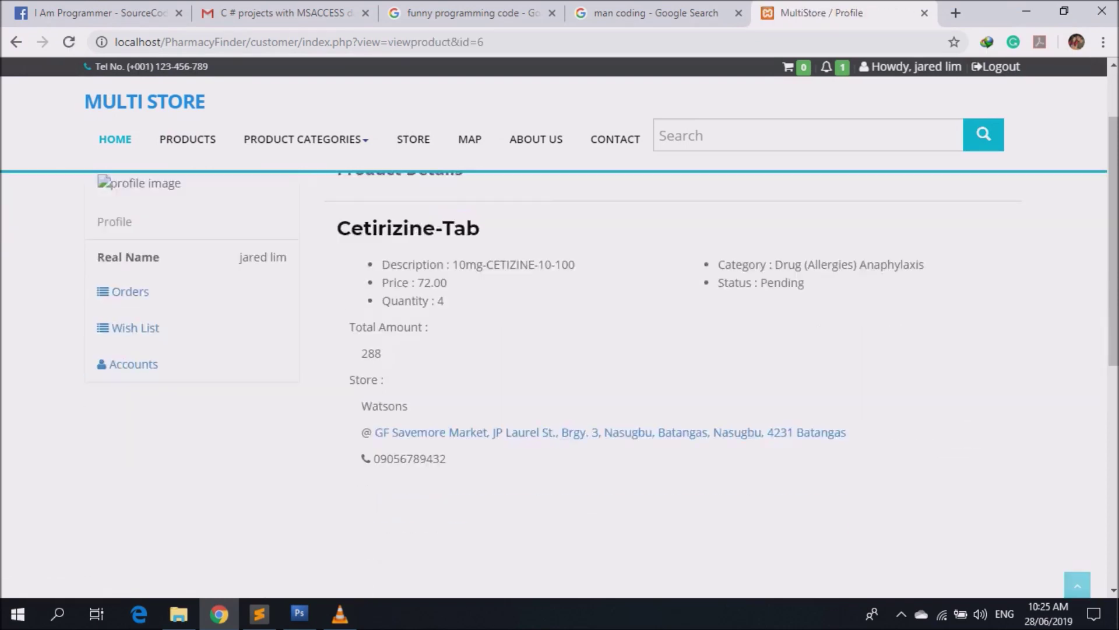
{"action": "scroll", "coordinate": [553, 350], "scroll_direction": "up", "scroll_amount": 1}
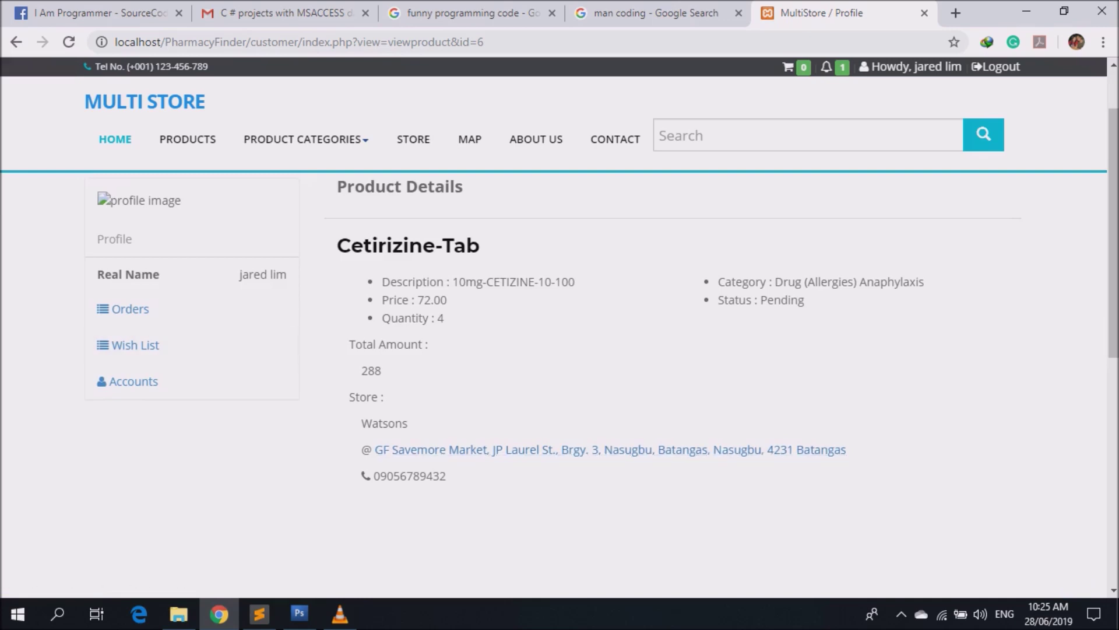
{"action": "left_click", "coordinate": [125, 309]}
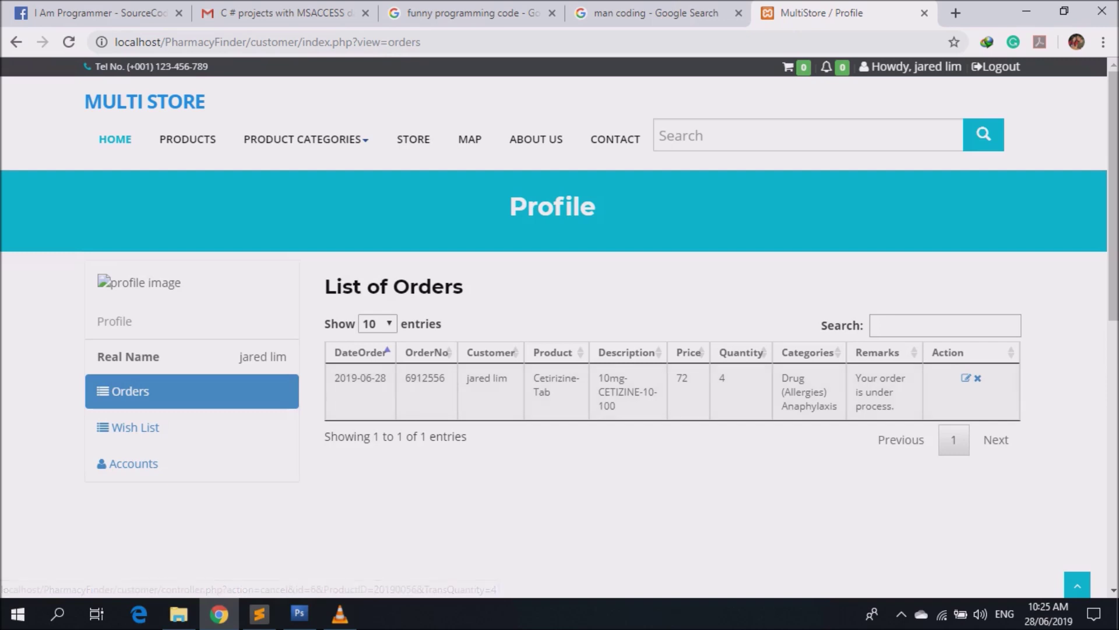
{"action": "left_click", "coordinate": [135, 427]}
Resubmit the account details form, then upload giphy.jpg from Pictures as the profile photo.
{"action": "left_click", "coordinate": [134, 463]}
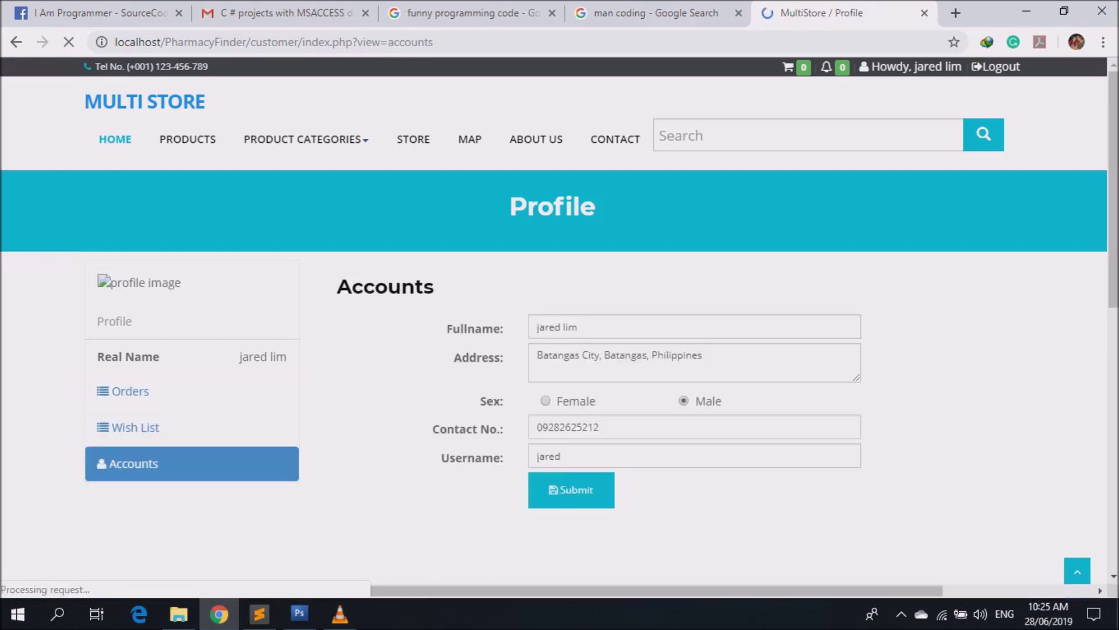
{"action": "left_click", "coordinate": [571, 489]}
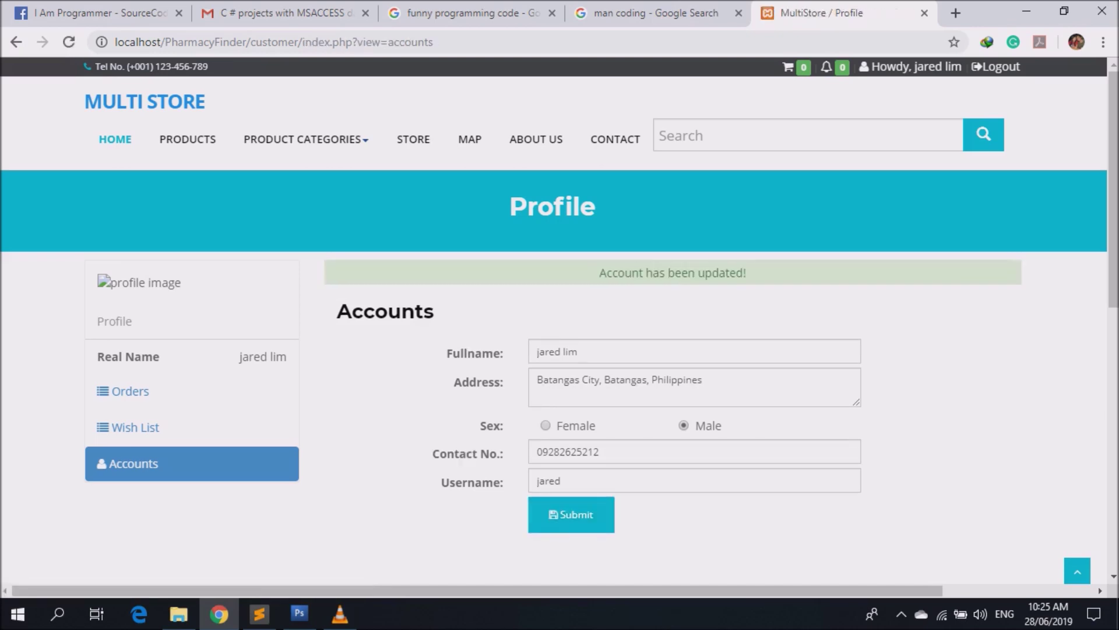
{"action": "left_click", "coordinate": [133, 286]}
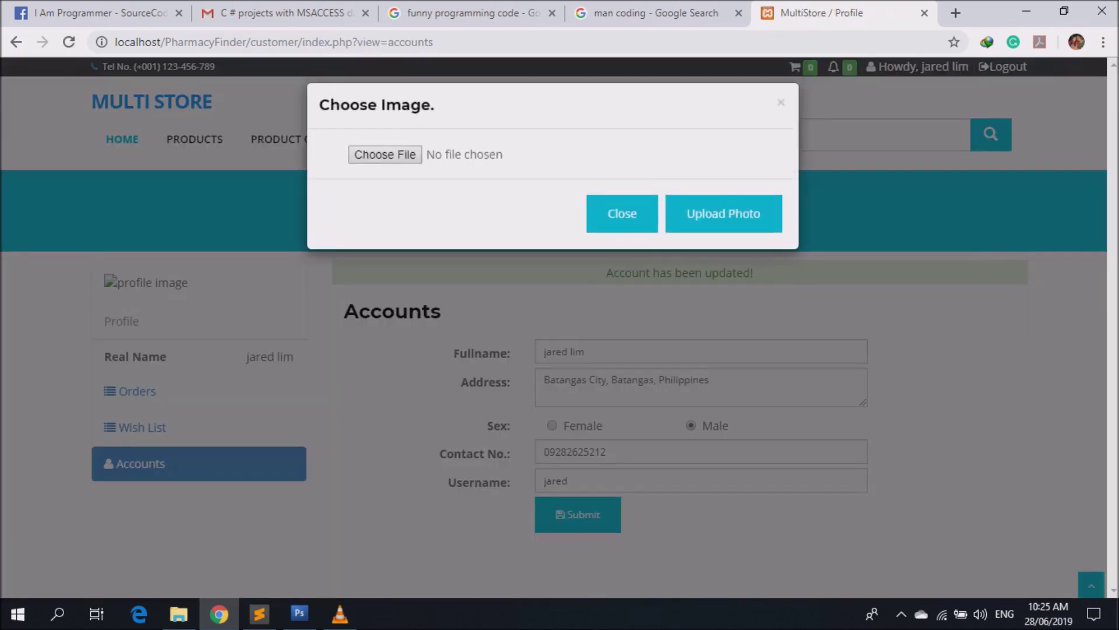
{"action": "left_click", "coordinate": [385, 155]}
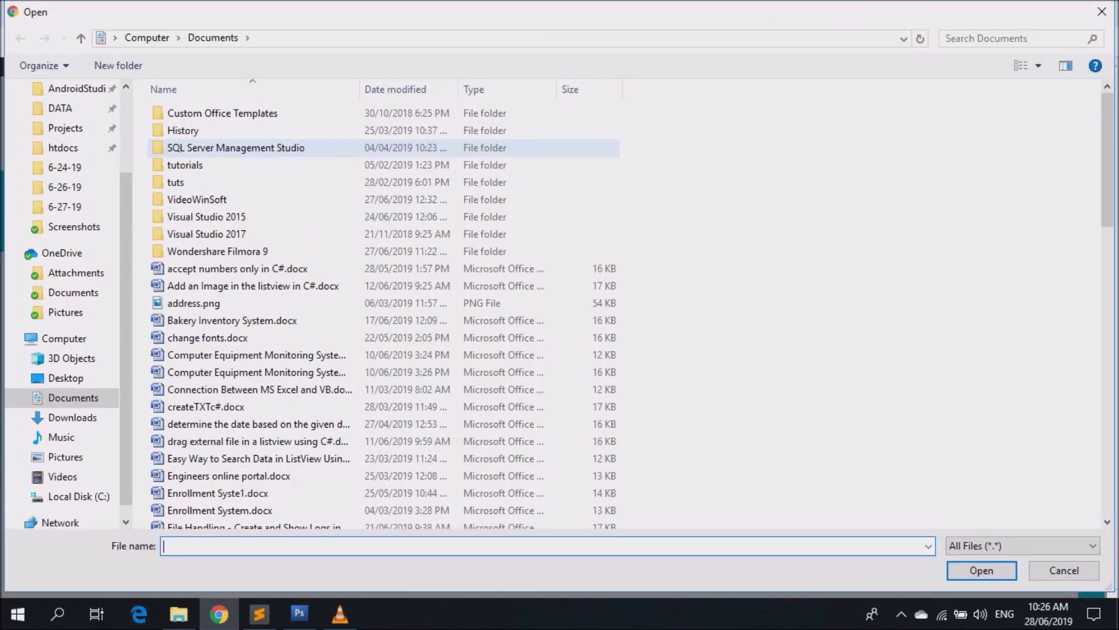
{"action": "left_click", "coordinate": [65, 311]}
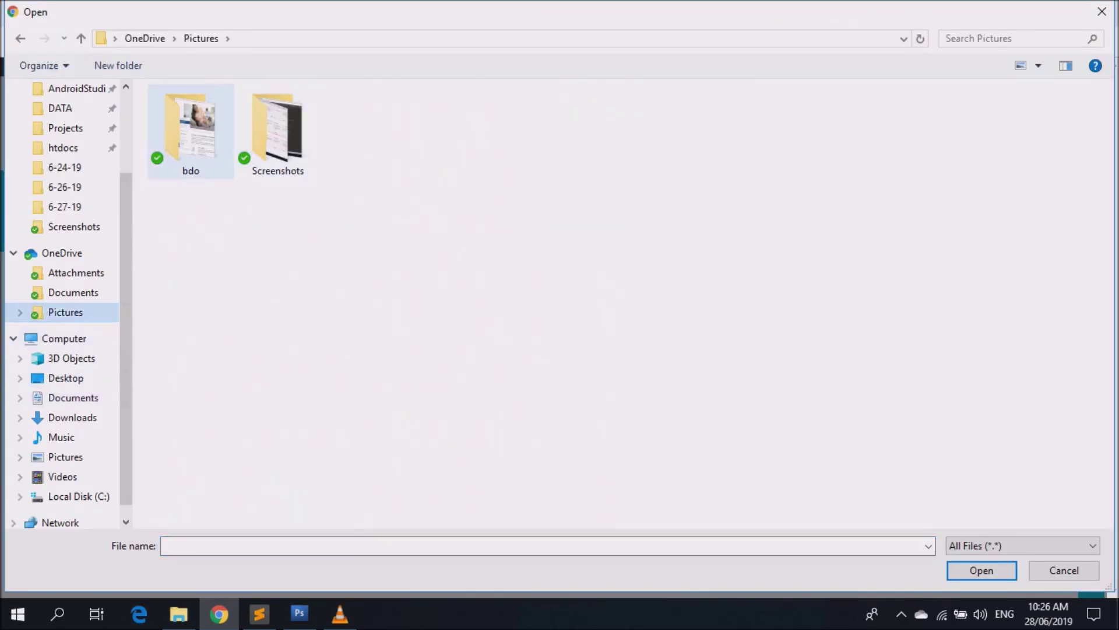
{"action": "left_click", "coordinate": [65, 457]}
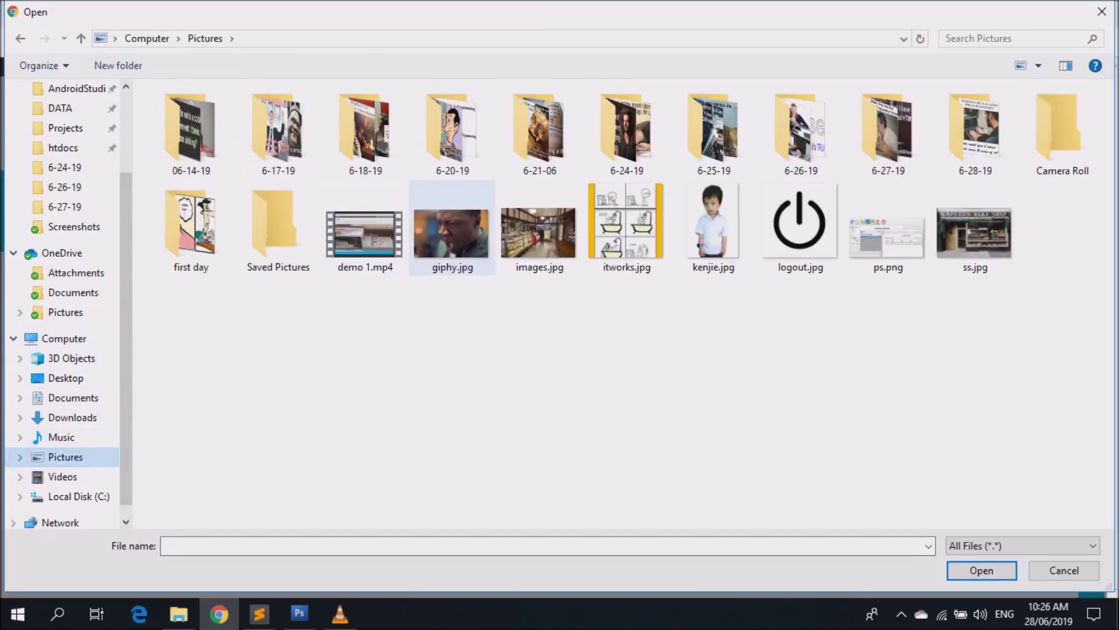
{"action": "double_click", "coordinate": [452, 227]}
{"action": "left_click", "coordinate": [723, 214]}
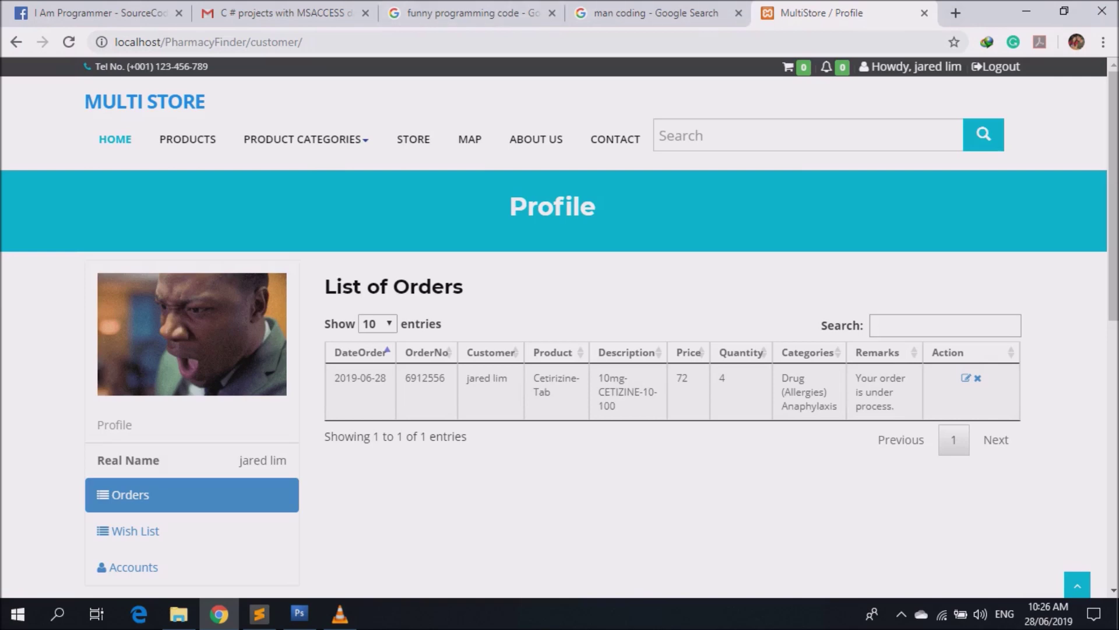
Open a new browser tab and enter localhost/pharmacyfinder/admin in the address bar.
{"action": "left_click", "coordinate": [955, 13]}
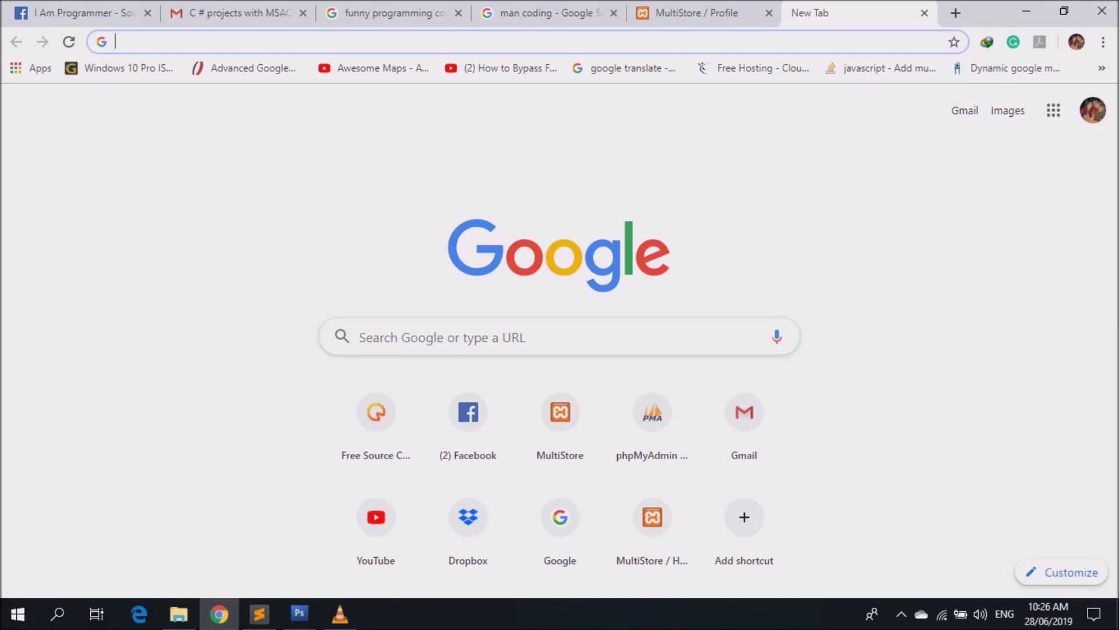
{"action": "type", "text": "loca"}
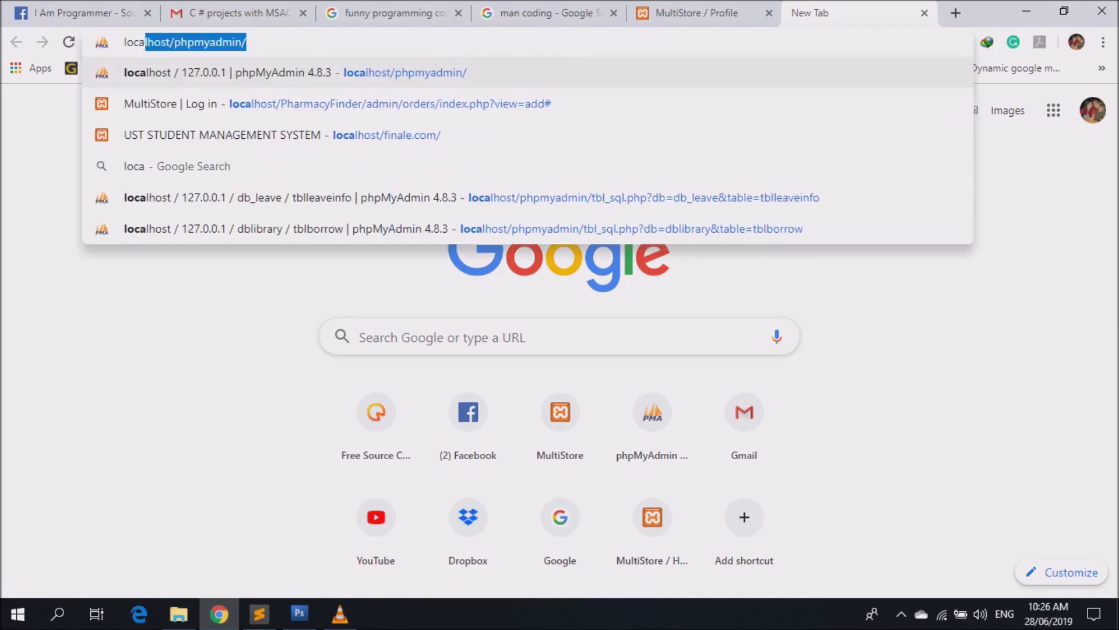
{"action": "type", "text": "lhost/"}
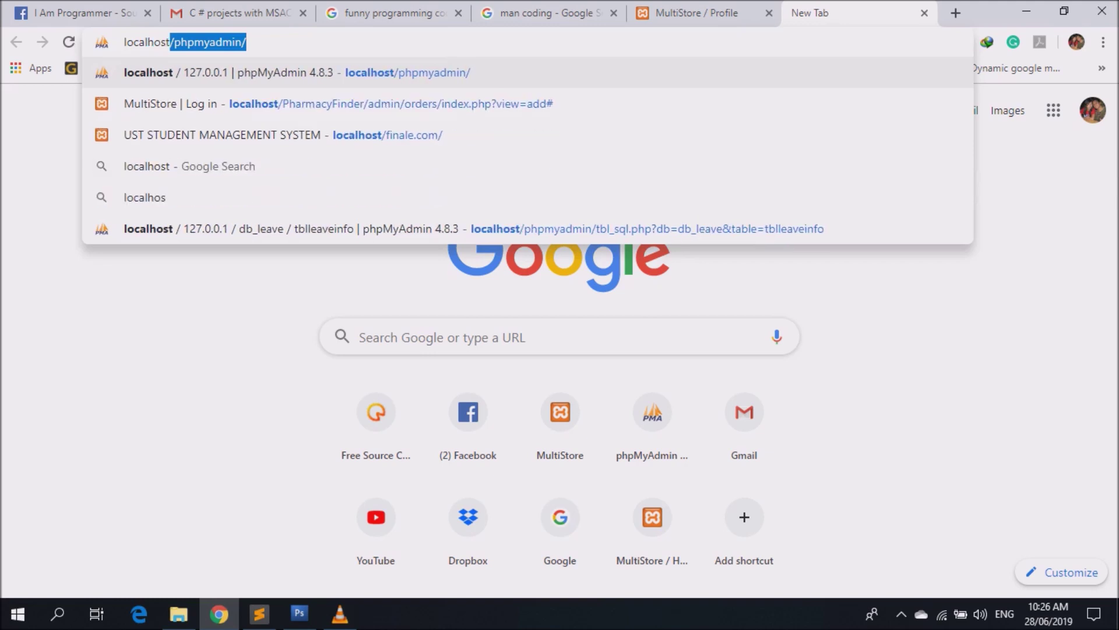
{"action": "type", "text": "pharmacyfinder"}
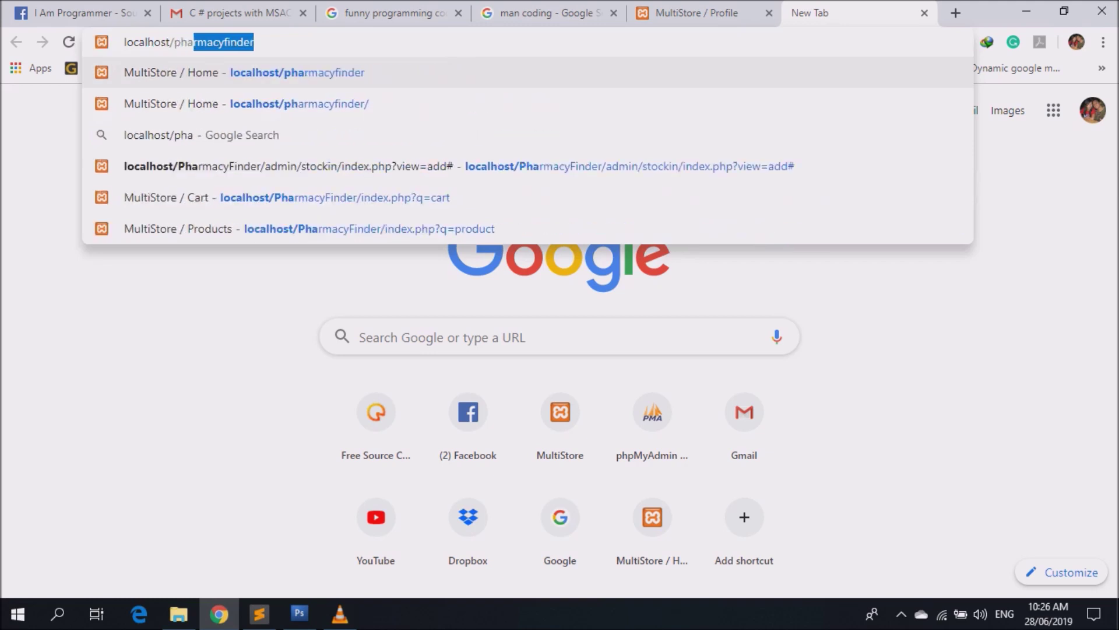
{"action": "type", "text": "/admin/login.php"}
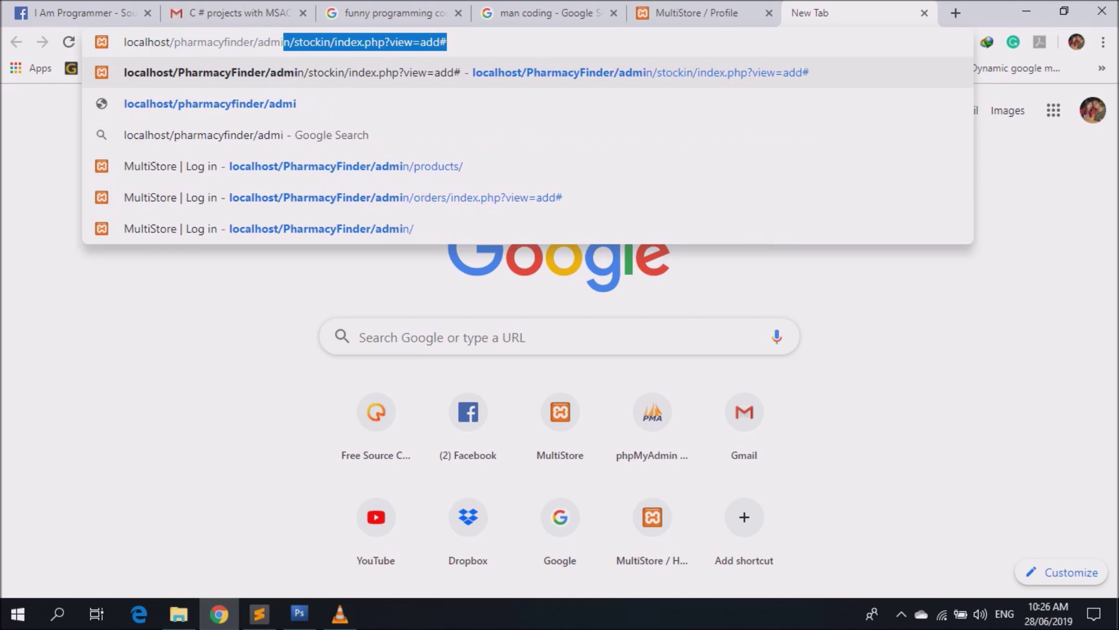
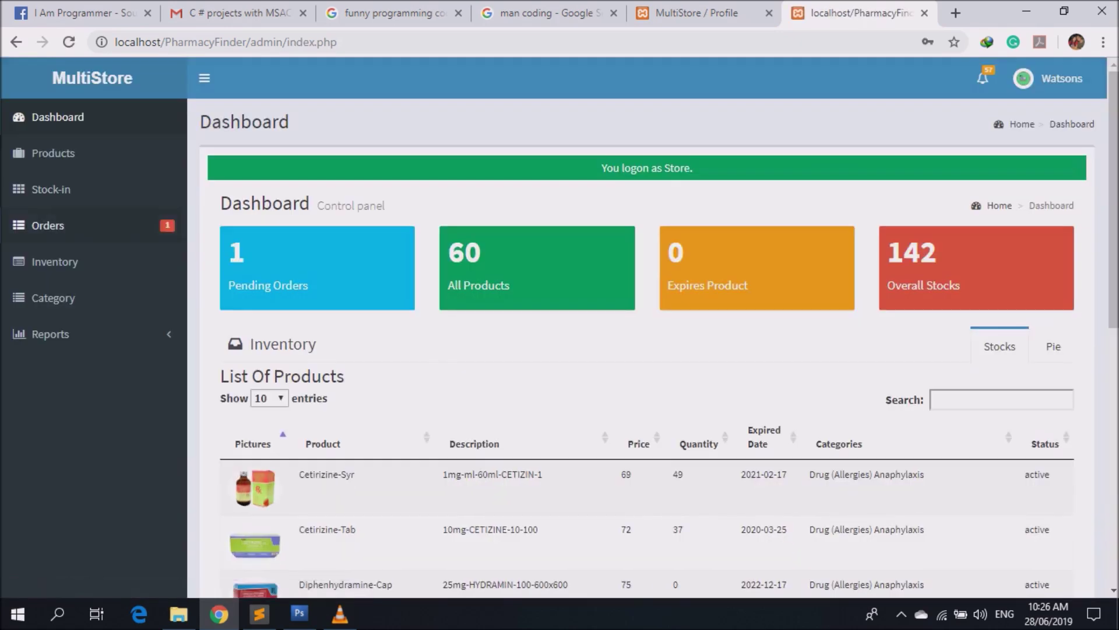
Open the Orders list and view the 2019-06-28 order's details.
{"action": "left_click", "coordinate": [48, 225]}
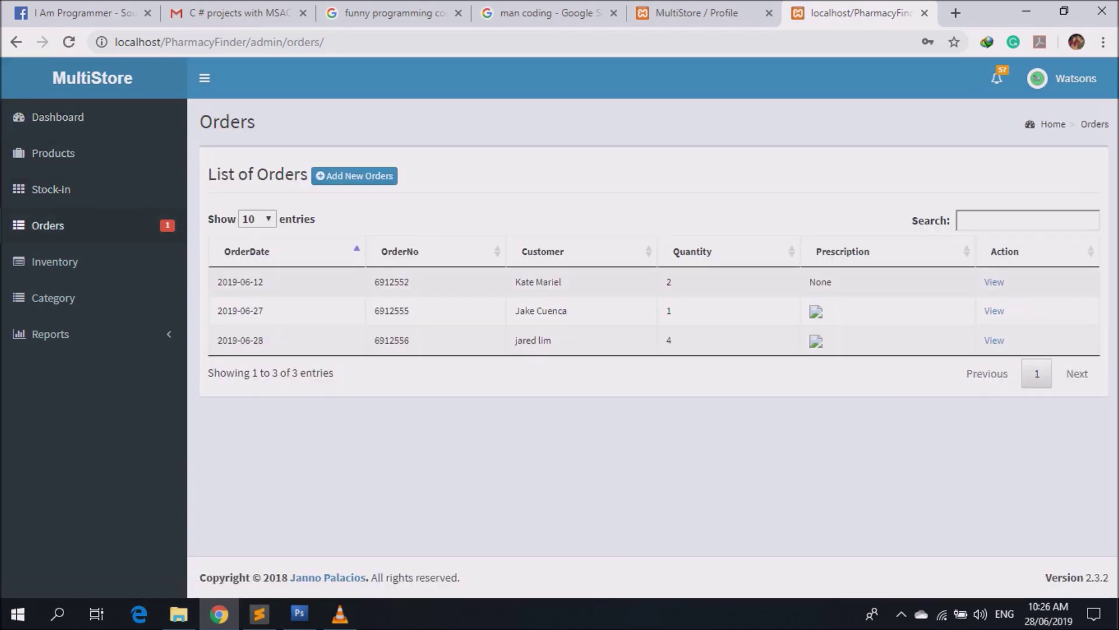
{"action": "left_click_drag", "start_coordinate": [515, 340], "coordinate": [552, 340]}
{"action": "left_click_drag", "start_coordinate": [218, 340], "coordinate": [1004, 340]}
{"action": "left_click", "coordinate": [994, 340]}
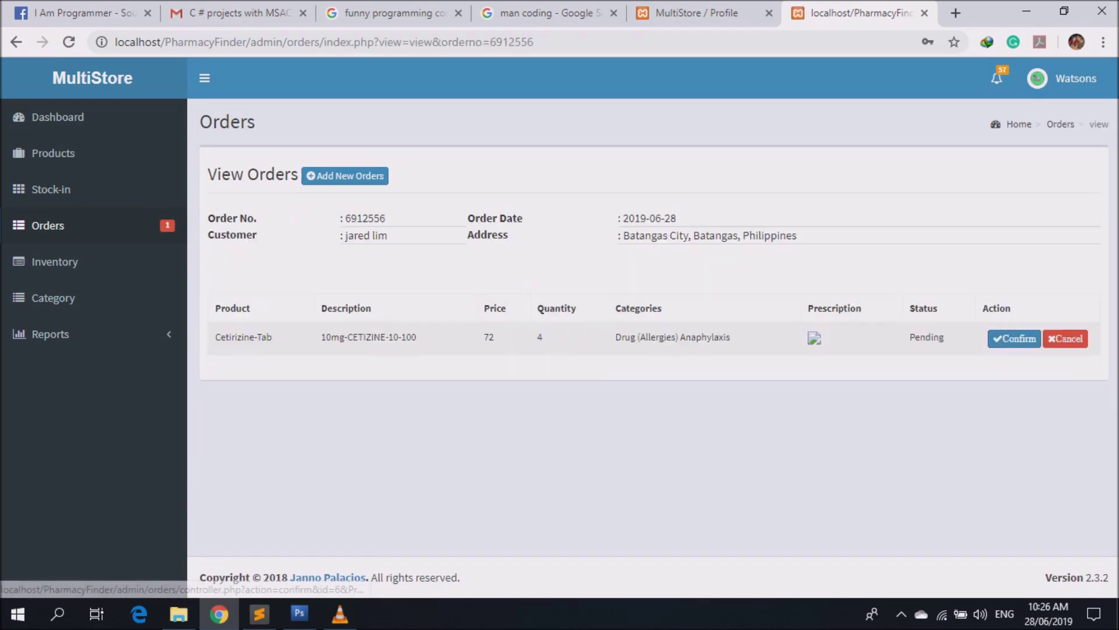
Check the pending Cetirizine-Tab line and confirm the order.
{"action": "left_click_drag", "start_coordinate": [209, 217], "coordinate": [749, 236]}
{"action": "left_click", "coordinate": [749, 236]}
{"action": "left_click_drag", "start_coordinate": [215, 336], "coordinate": [920, 337]}
{"action": "double_click", "coordinate": [926, 337]}
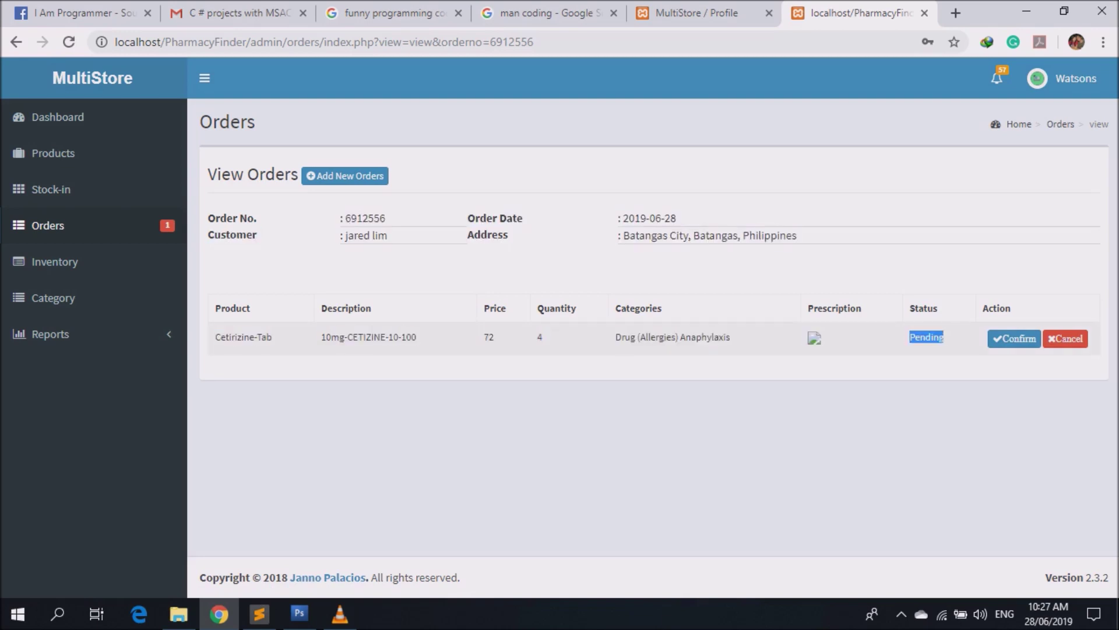
{"action": "left_click", "coordinate": [1017, 338]}
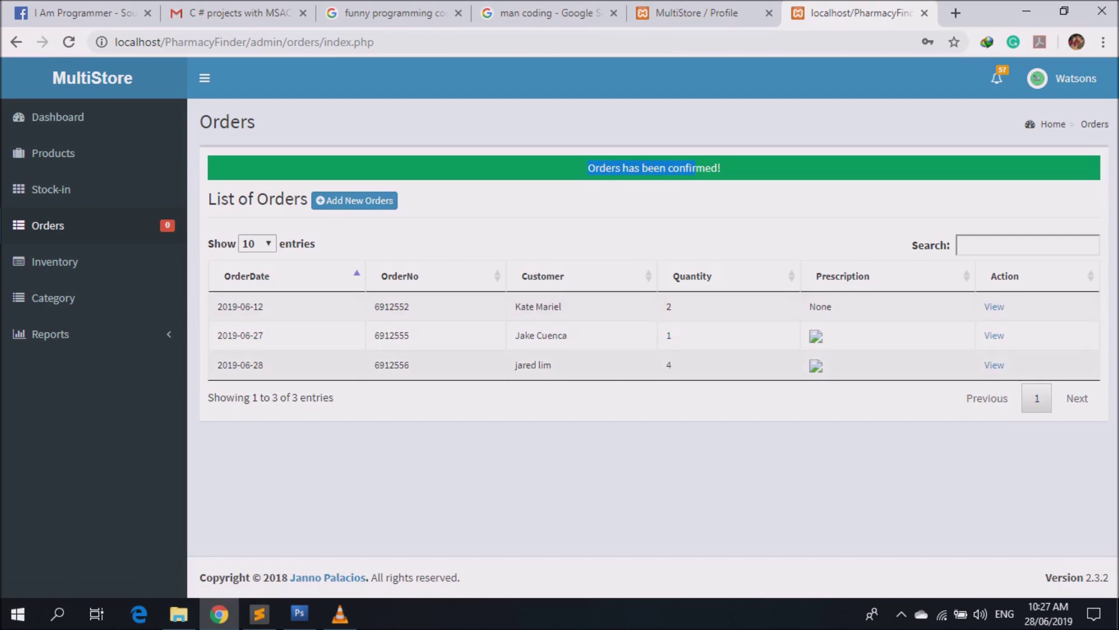
{"action": "left_click", "coordinate": [994, 365]}
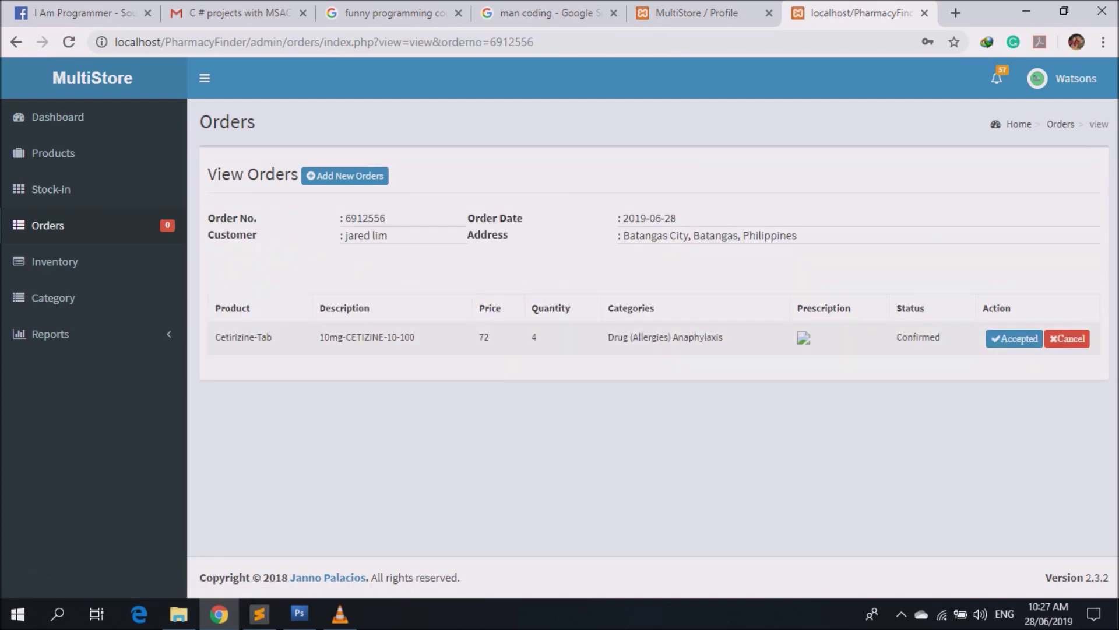
Note the Confirmed status, then reload the customer's order list on the profile page.
{"action": "double_click", "coordinate": [918, 337]}
{"action": "key", "text": "ctrl+Page_Up"}
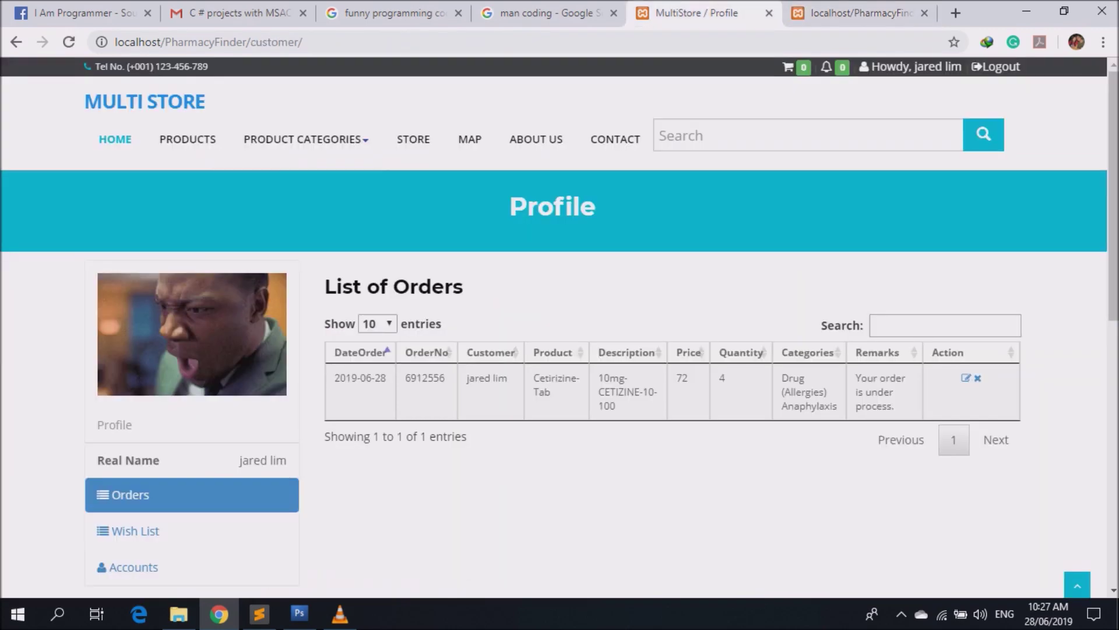
{"action": "key", "text": "ctrl+l"}
{"action": "key", "text": "Return"}
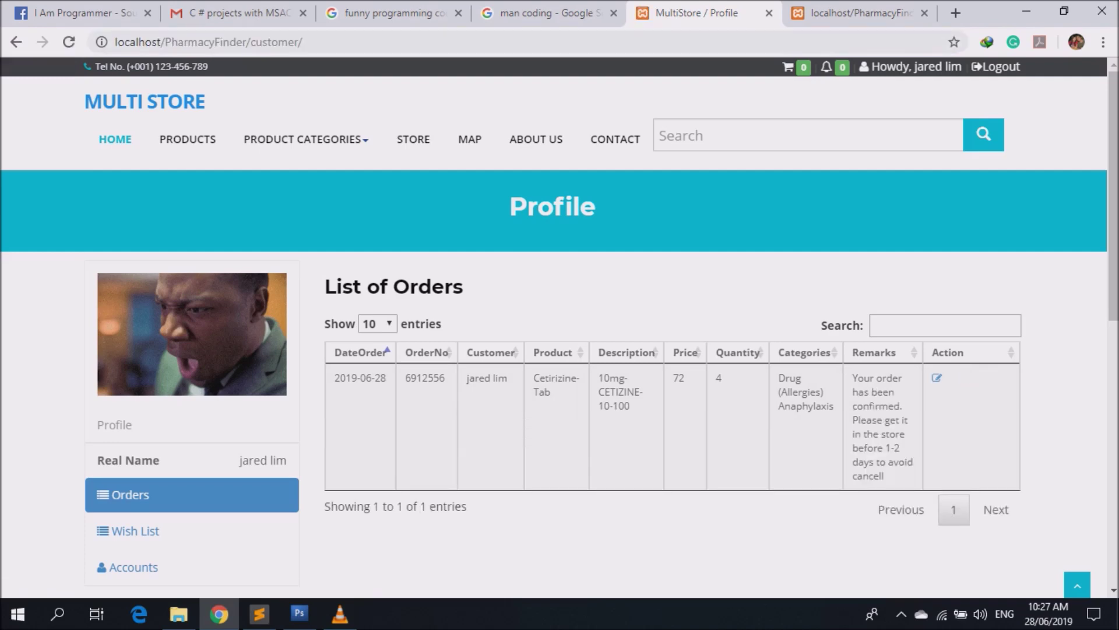
Check the Cetirizine-Tab confirmation notification, then mark the order Accepted as admin.
{"action": "left_click", "coordinate": [826, 66]}
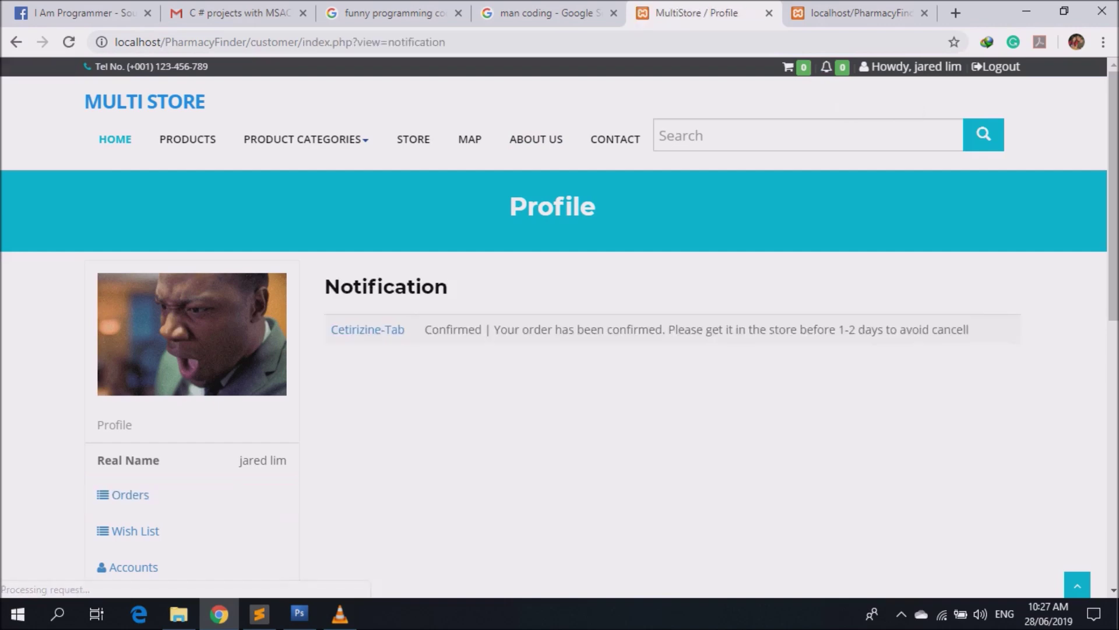
{"action": "left_click_drag", "start_coordinate": [432, 330], "coordinate": [969, 329]}
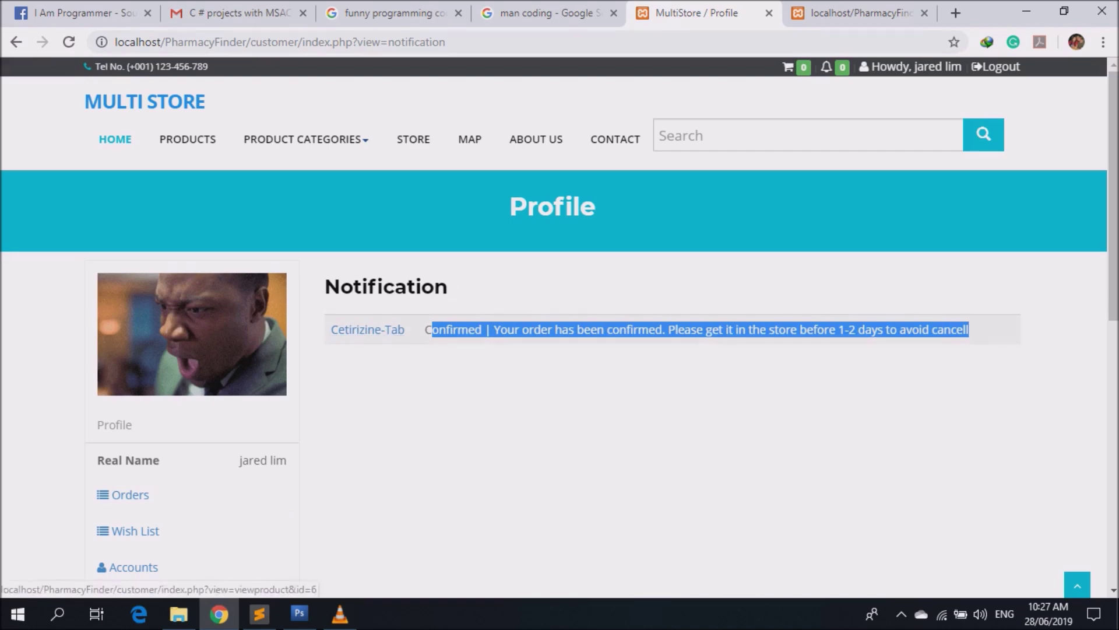
{"action": "left_click", "coordinate": [367, 330]}
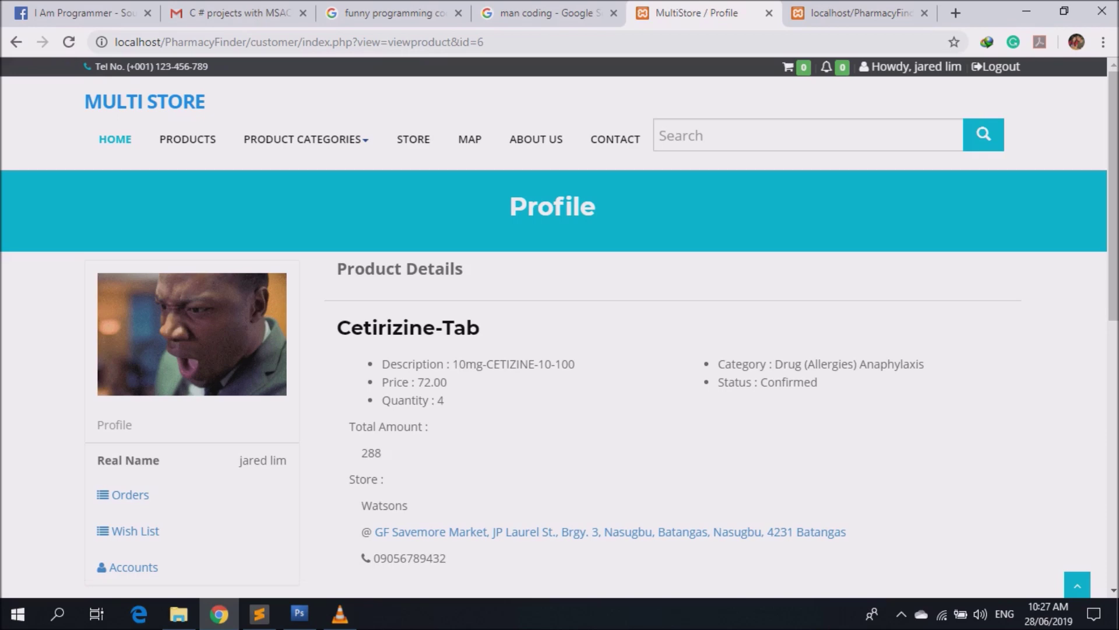
{"action": "left_click", "coordinate": [857, 12]}
{"action": "left_click", "coordinate": [1014, 338]}
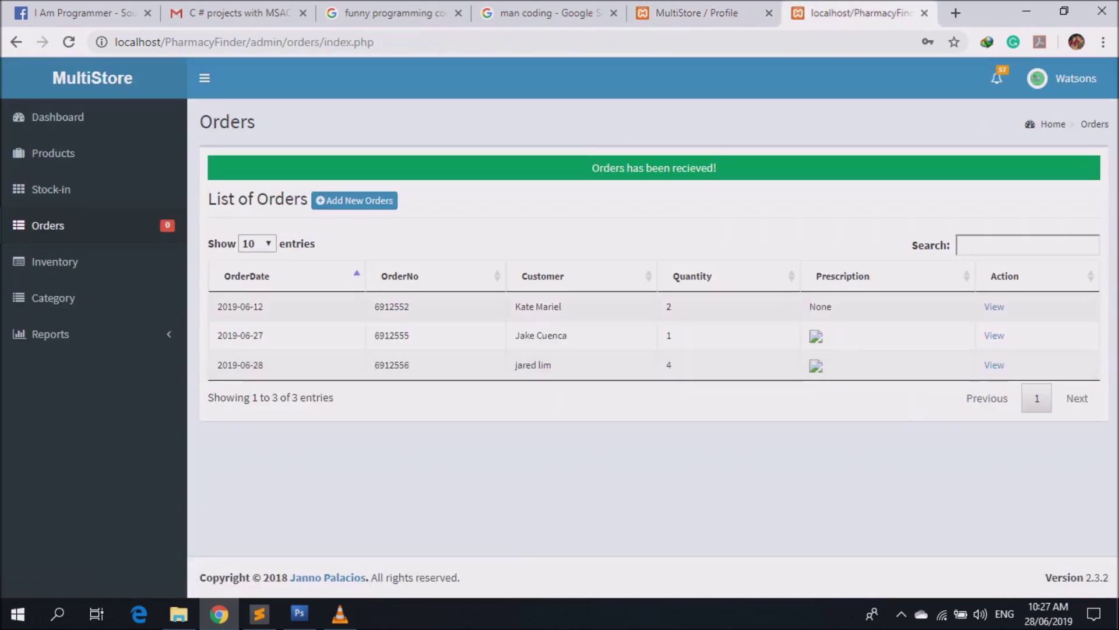
Check the order's Accepted status, then show the customer's order list.
{"action": "left_click", "coordinate": [995, 364]}
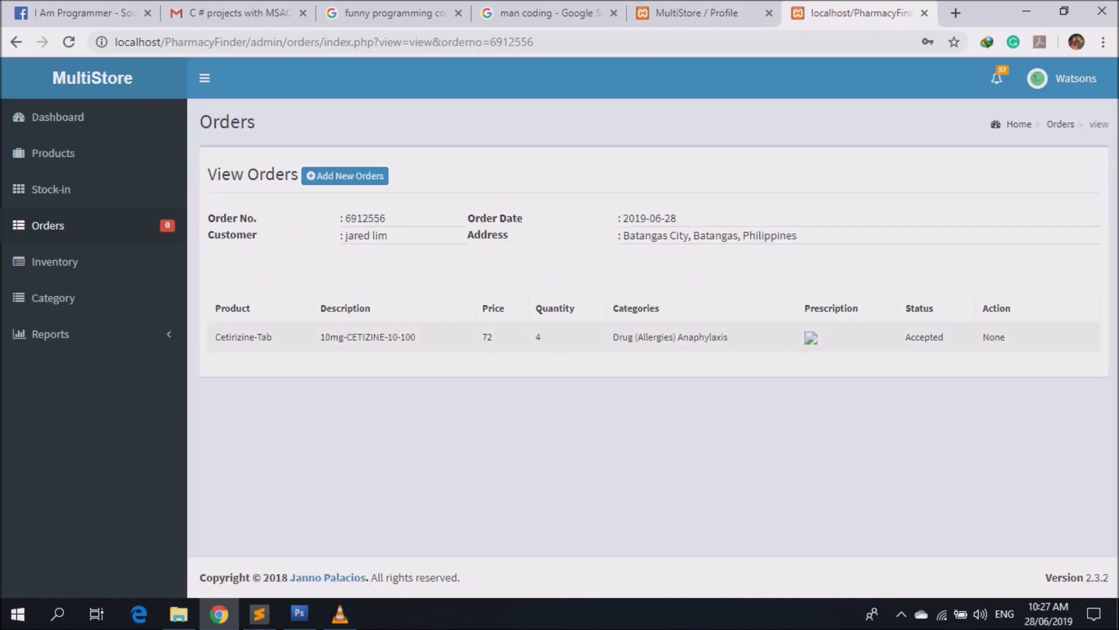
{"action": "left_click_drag", "start_coordinate": [904, 336], "coordinate": [926, 337]}
{"action": "left_click", "coordinate": [697, 13]}
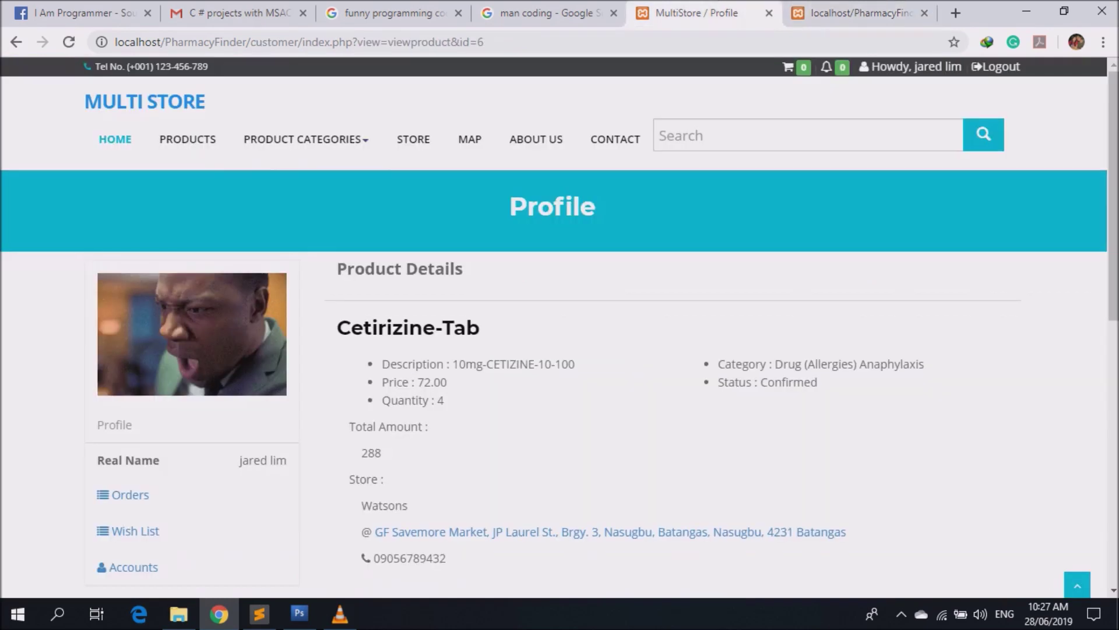
{"action": "left_click", "coordinate": [299, 42]}
{"action": "left_click", "coordinate": [122, 495]}
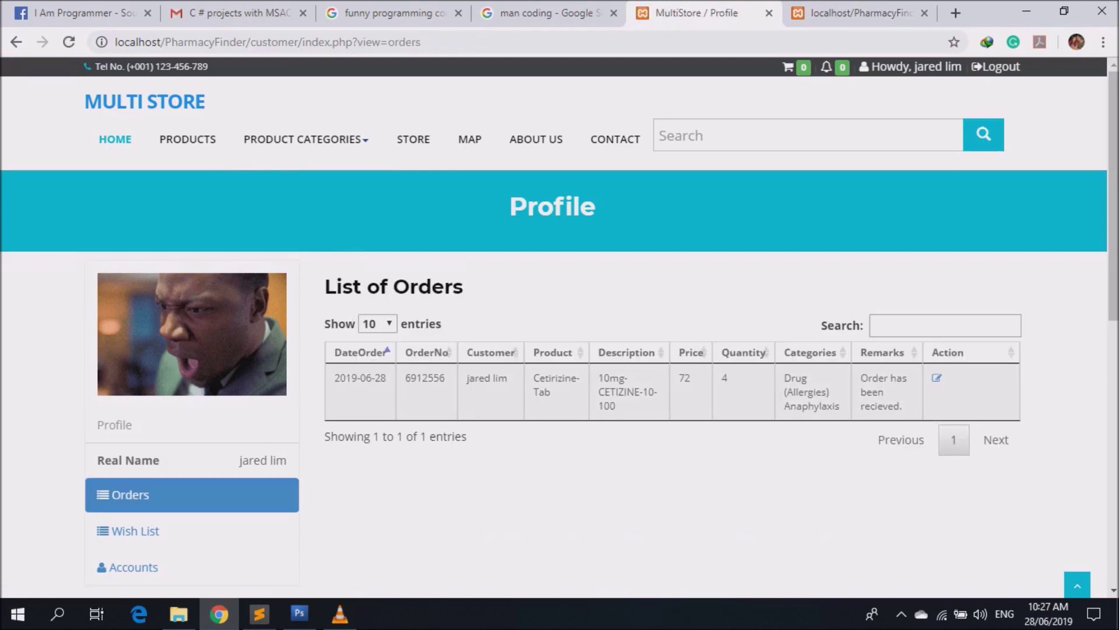
Check the customer's order-received notification and Cetirizine-Tab remark, then return to the admin dashboard.
{"action": "left_click", "coordinate": [827, 67]}
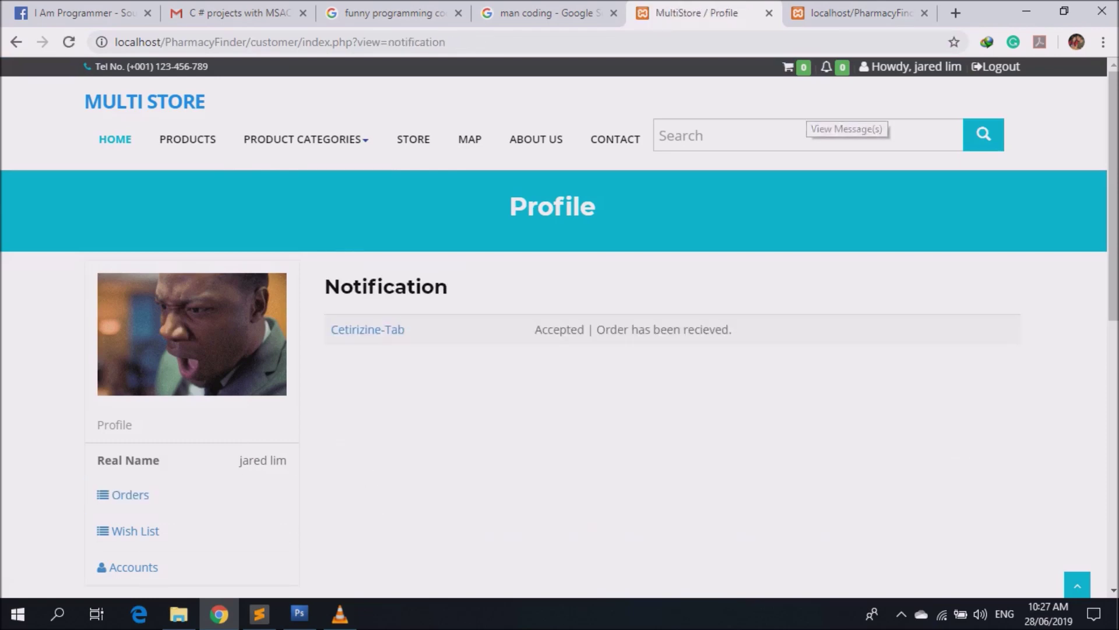
{"action": "left_click_drag", "start_coordinate": [553, 329], "coordinate": [732, 329]}
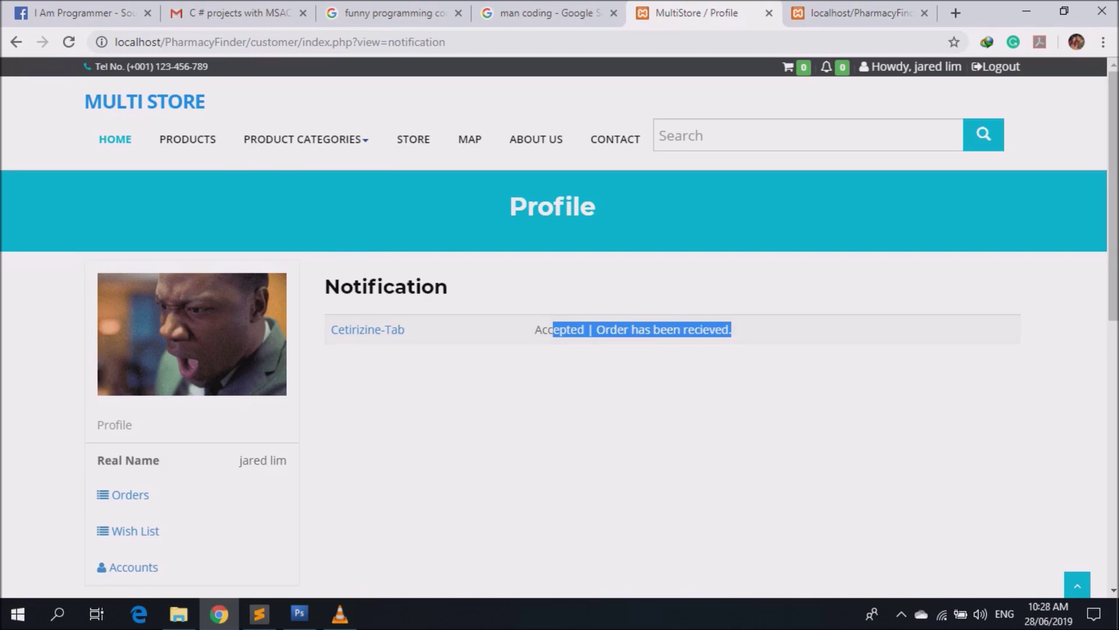
{"action": "left_click", "coordinate": [129, 495]}
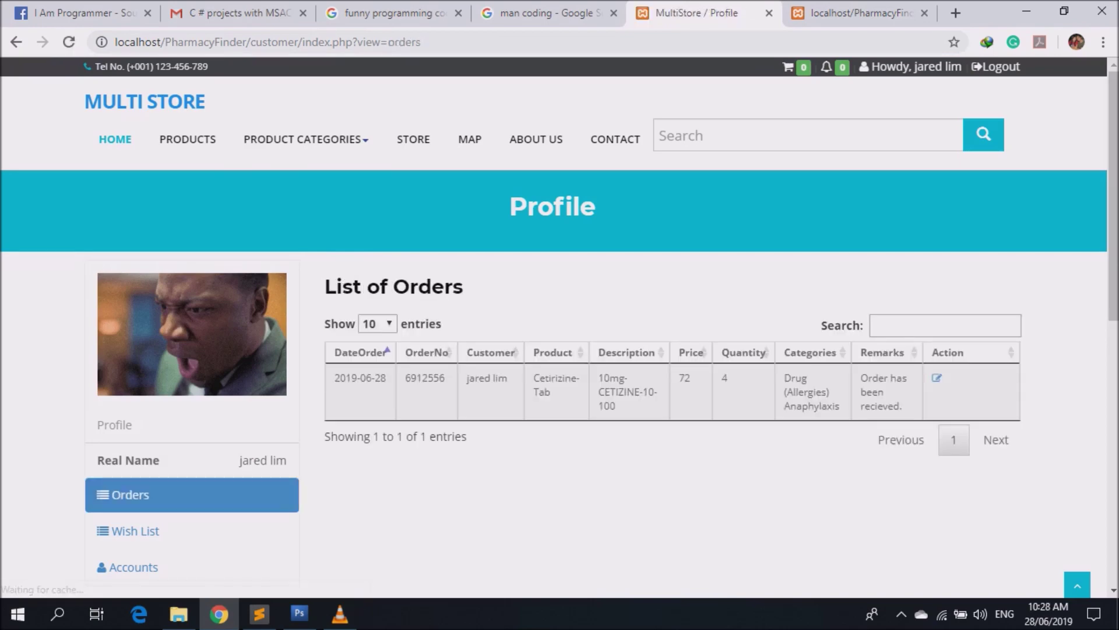
{"action": "left_click_drag", "start_coordinate": [861, 377], "coordinate": [899, 407]}
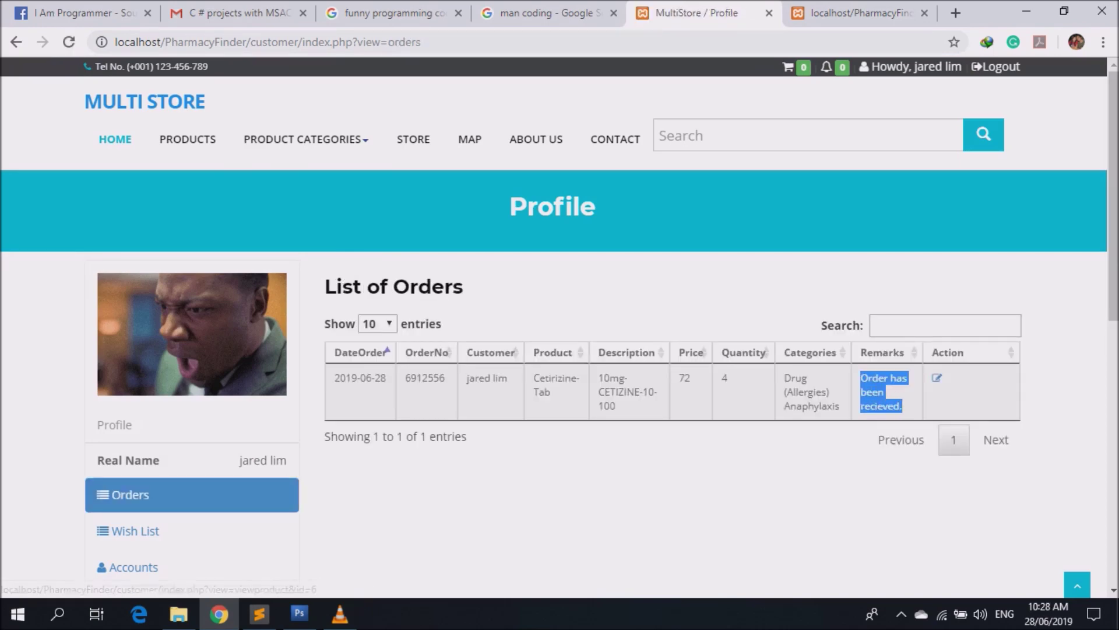
{"action": "left_click", "coordinate": [936, 378]}
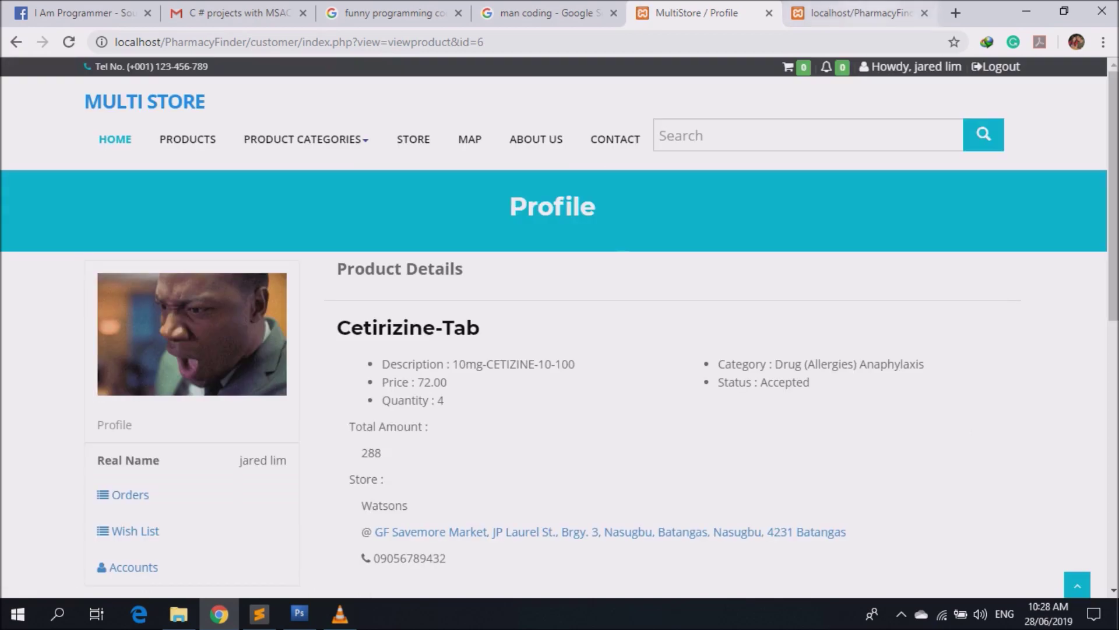
{"action": "left_click", "coordinate": [857, 13]}
{"action": "left_click", "coordinate": [58, 116]}
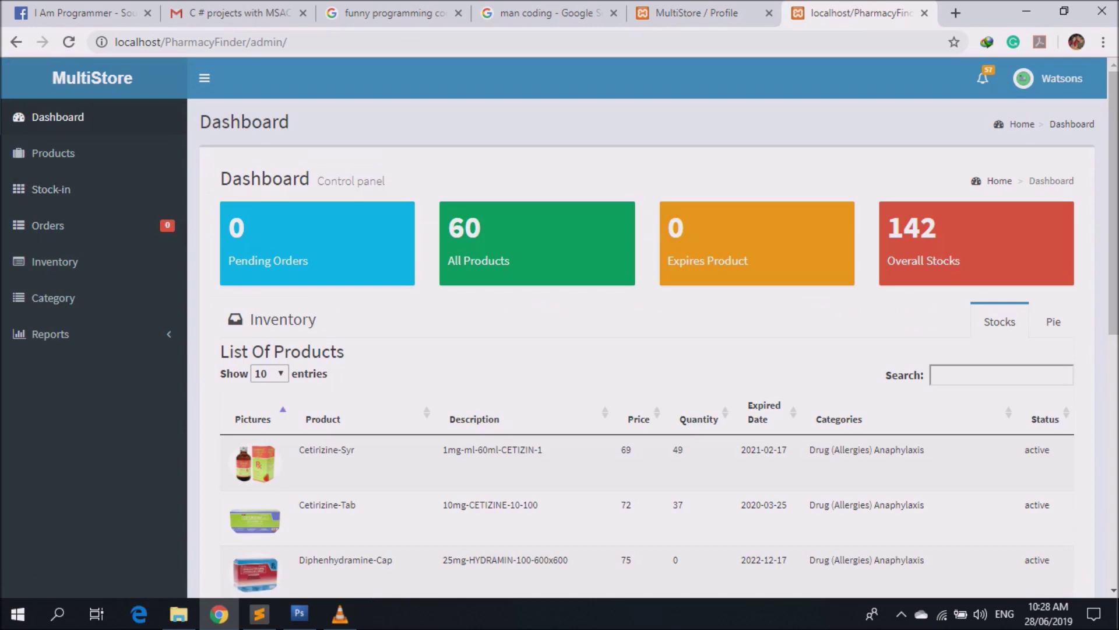
Review the 57 low-stock product alerts, then open the Watsons store Profile page.
{"action": "scroll", "coordinate": [647, 350], "scroll_direction": "down", "scroll_amount": 7}
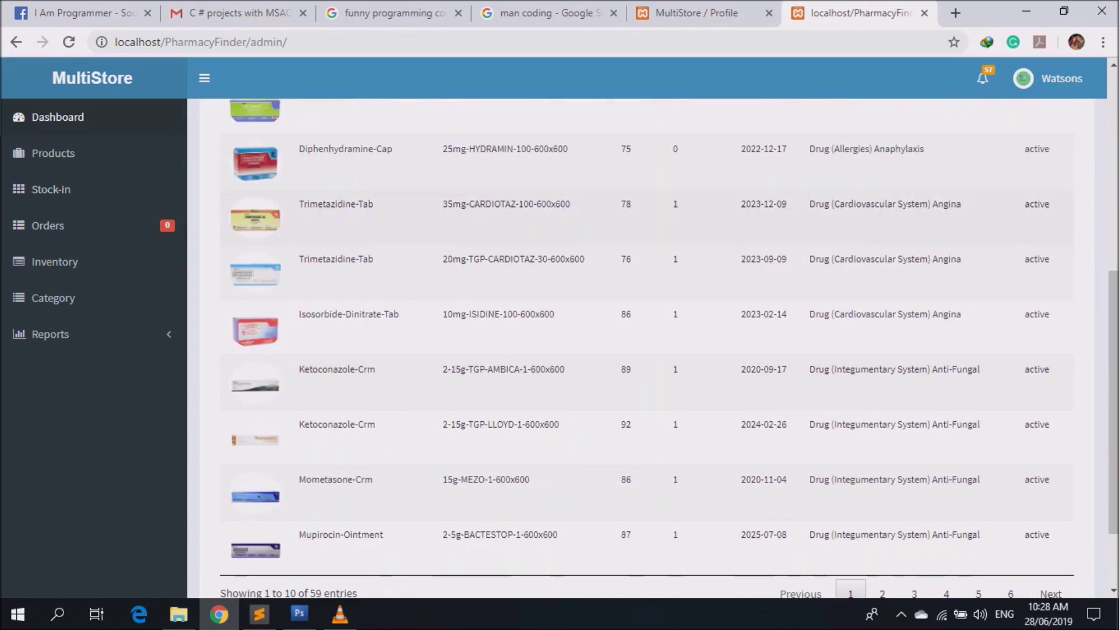
{"action": "scroll", "coordinate": [647, 349], "scroll_direction": "up", "scroll_amount": 7}
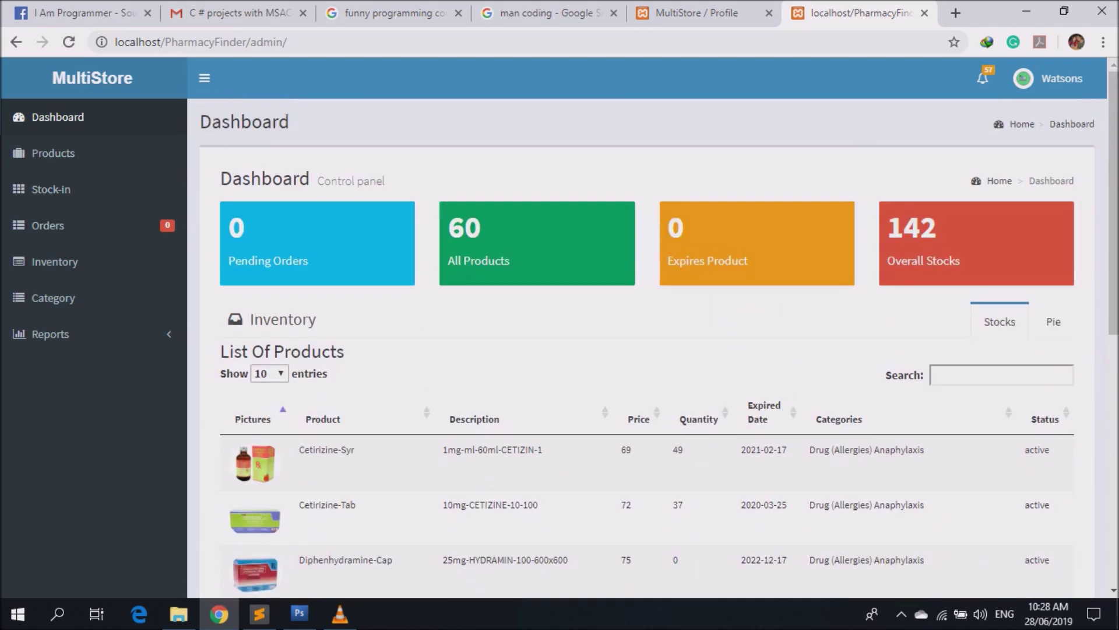
{"action": "left_click", "coordinate": [983, 78]}
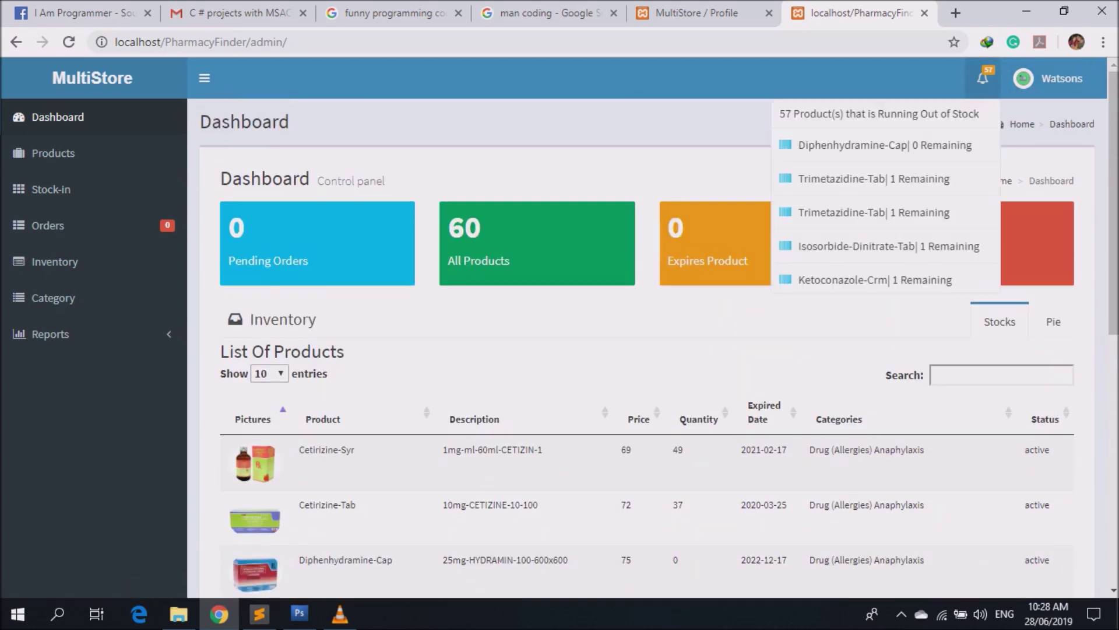
{"action": "left_click_drag", "start_coordinate": [792, 114], "coordinate": [979, 114]}
{"action": "left_click", "coordinate": [983, 78]}
{"action": "left_click", "coordinate": [983, 78]}
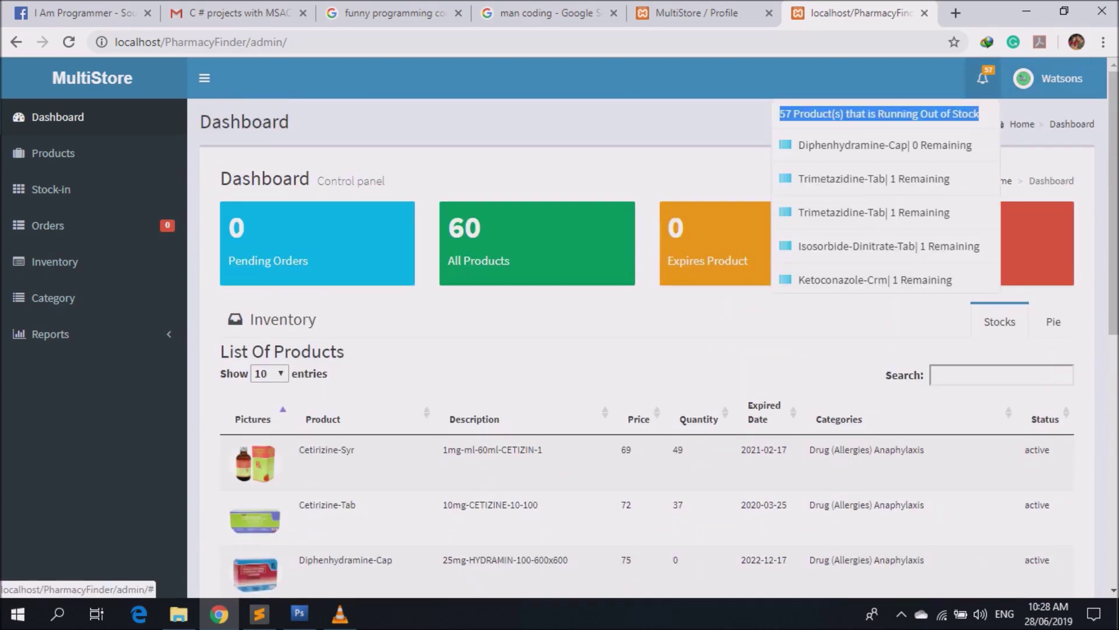
{"action": "left_click", "coordinate": [1050, 78]}
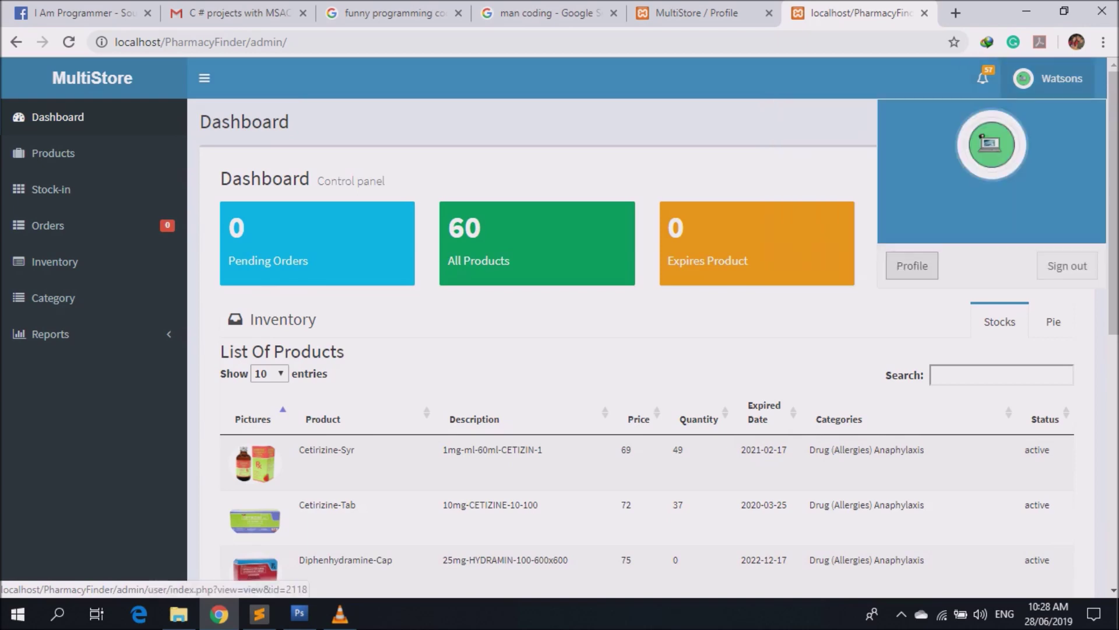
{"action": "left_click", "coordinate": [911, 265]}
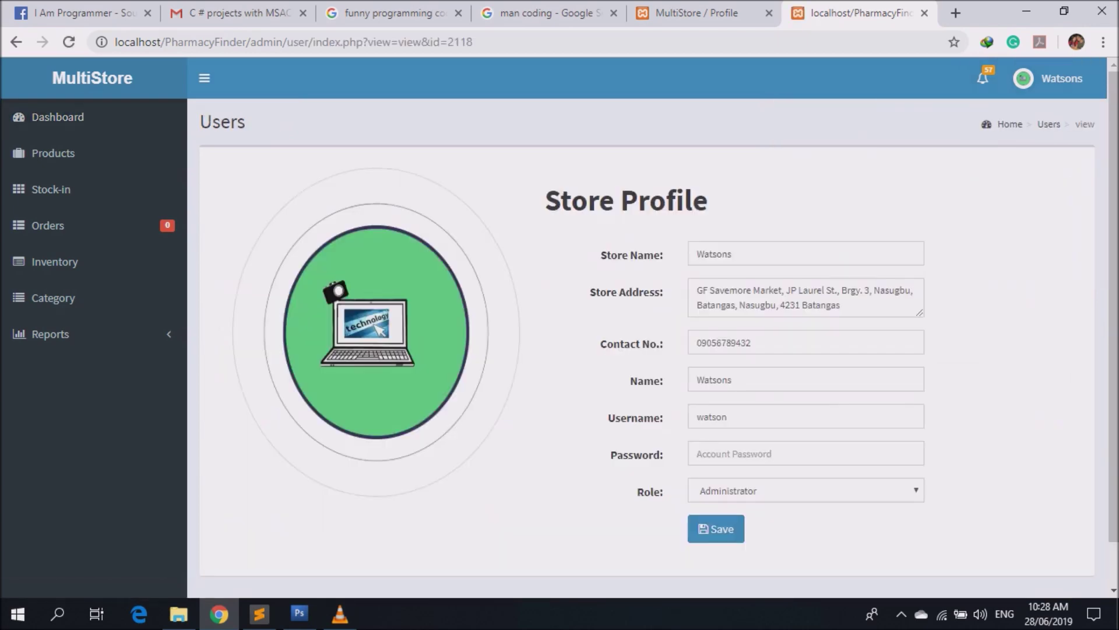
Replace the store account password, save the profile, and open the product list.
{"action": "left_click", "coordinate": [806, 453]}
{"action": "type", "text": "1234"}
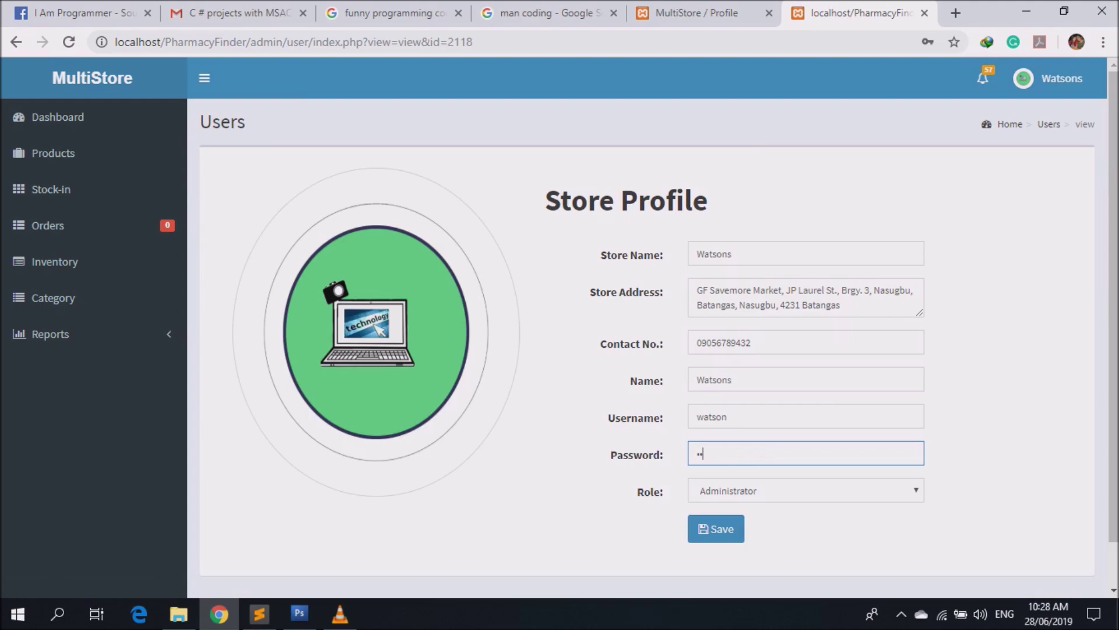
{"action": "type", "text": "5"}
{"action": "key", "text": "ctrl+a"}
{"action": "type", "text": "123456"}
{"action": "key", "text": "Return"}
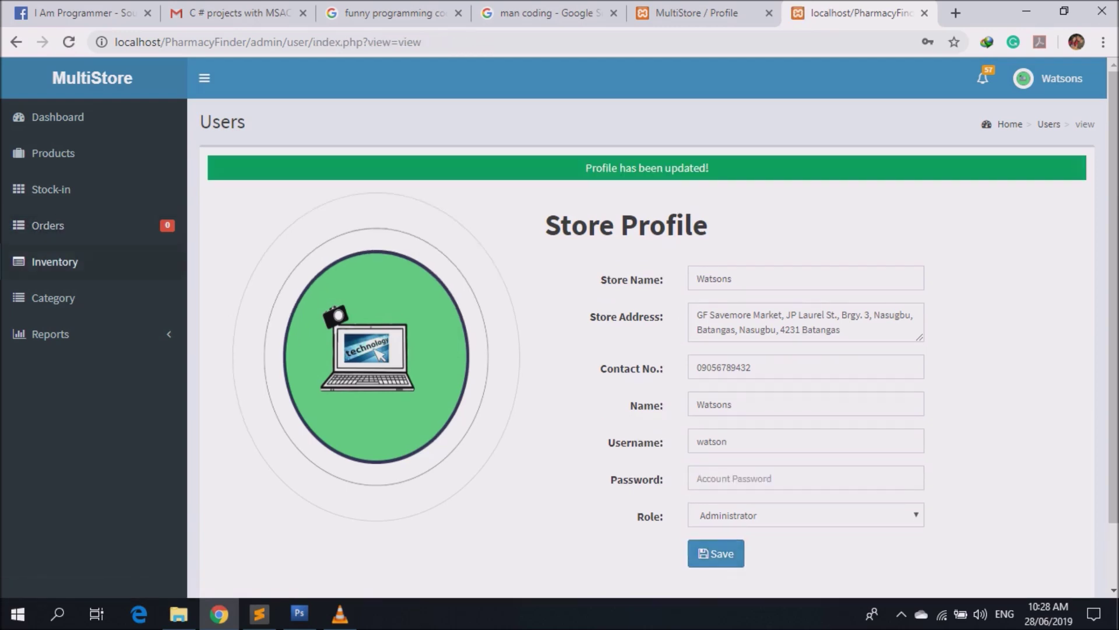
{"action": "left_click", "coordinate": [52, 153]}
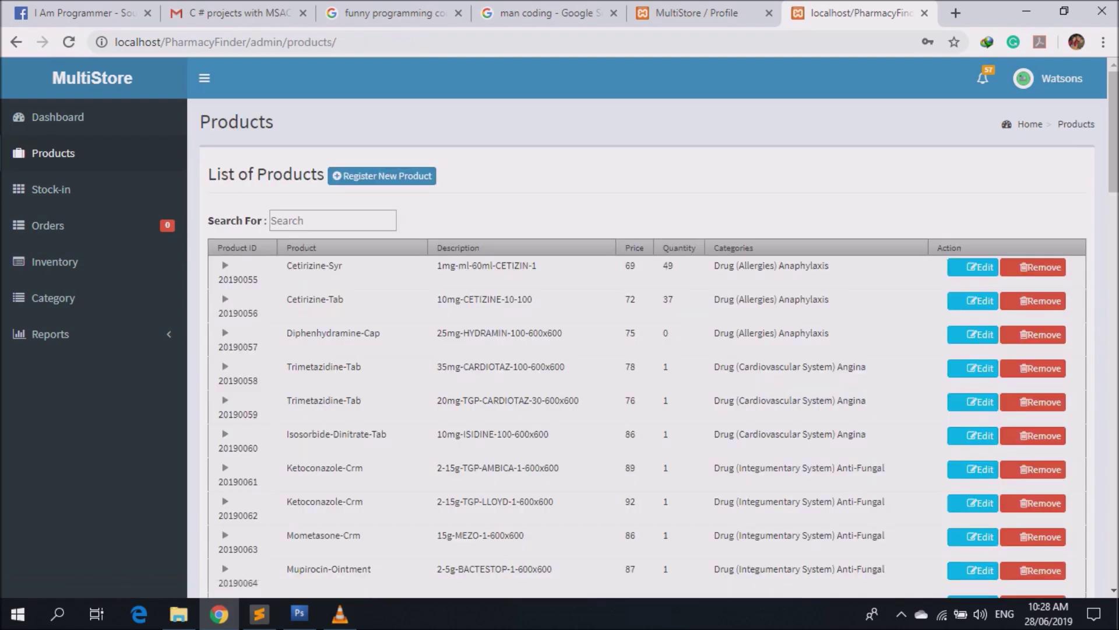
Copy Cetirizine-Tab from the customer tab and filter admin products, showing quantity 37.
{"action": "key", "text": "ctrl+shift+Tab"}
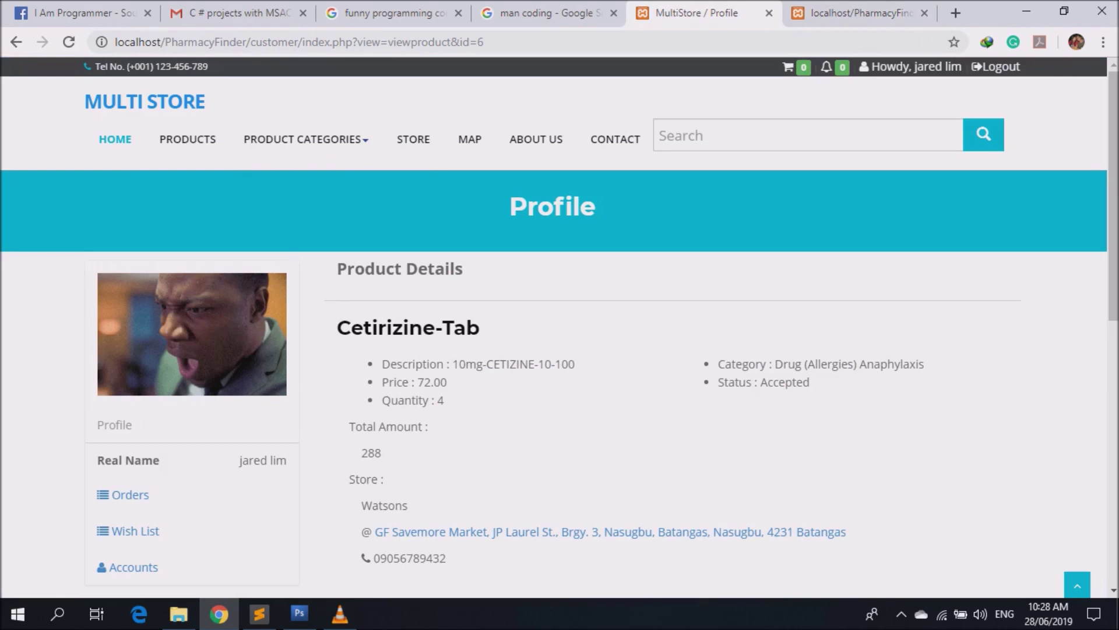
{"action": "triple_click", "coordinate": [408, 328]}
{"action": "key", "text": "ctrl+c"}
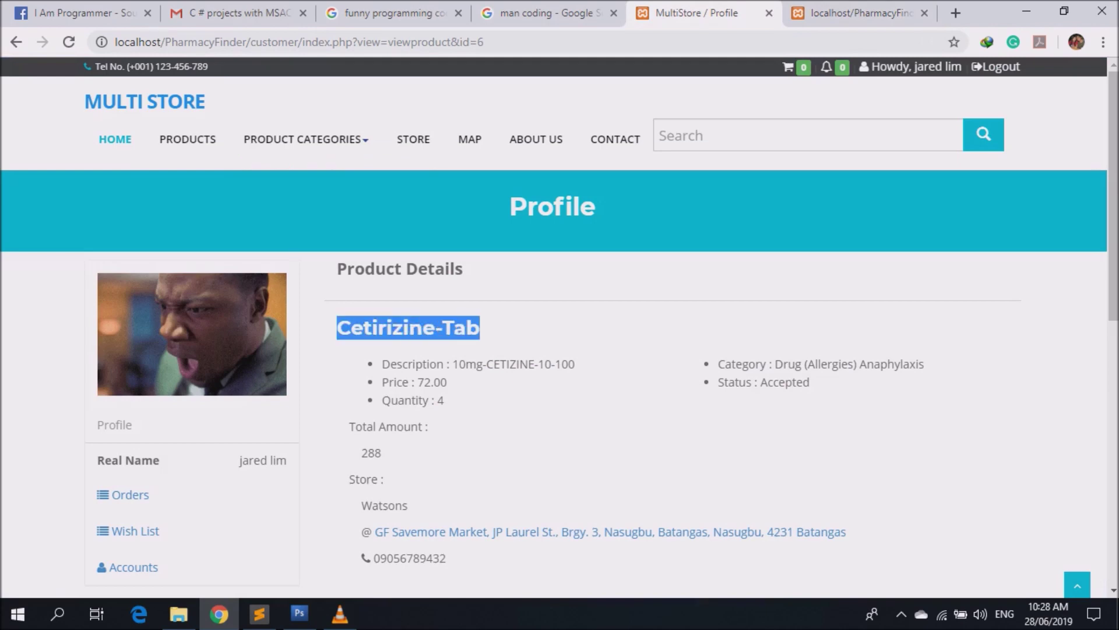
{"action": "key", "text": "ctrl+Tab"}
{"action": "left_click", "coordinate": [332, 221]}
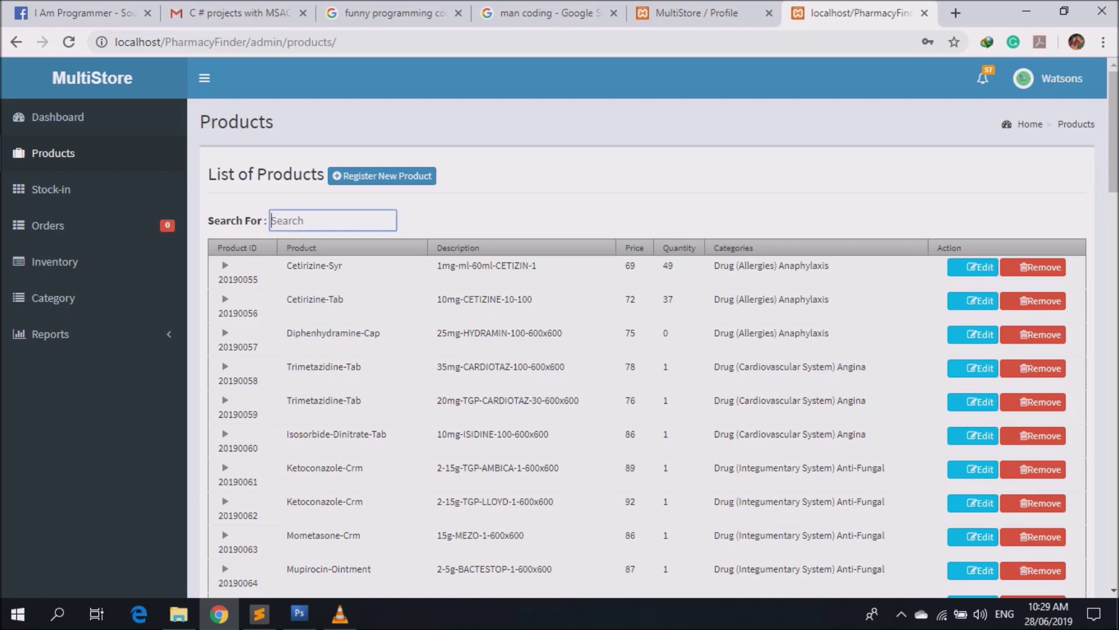
{"action": "key", "text": "ctrl+v"}
{"action": "left_click_drag", "start_coordinate": [676, 265], "coordinate": [671, 265]}
{"action": "double_click", "coordinate": [675, 265]}
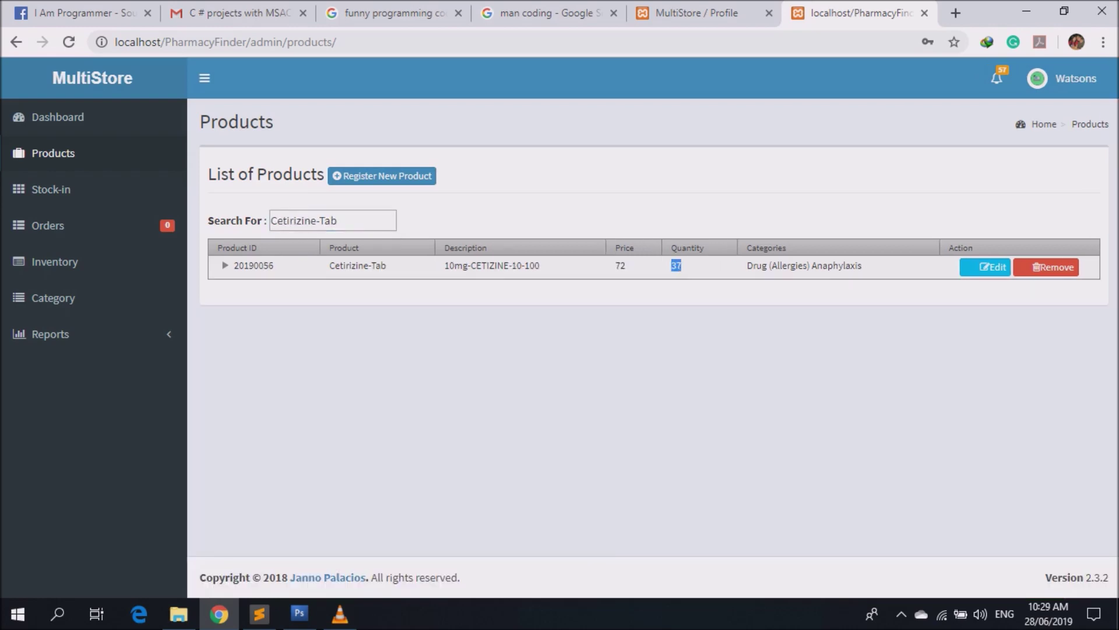
Expand Cetirizine-Tab's stock batches to verify 41 stocked, 4 sold, 37 remaining.
{"action": "left_click", "coordinate": [225, 265]}
{"action": "double_click", "coordinate": [677, 319]}
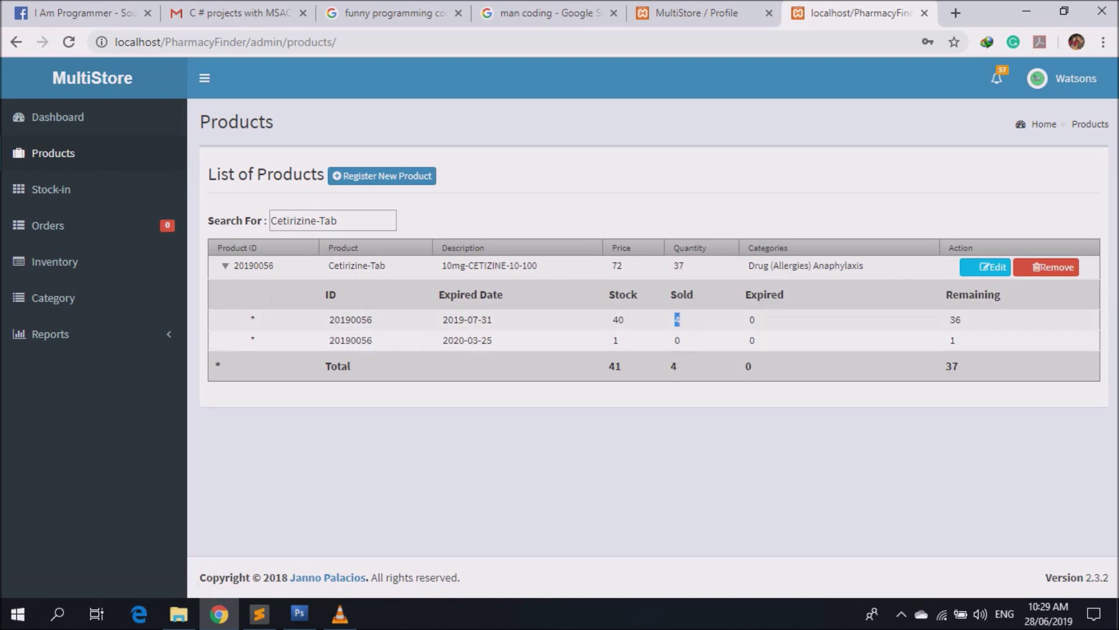
{"action": "double_click", "coordinate": [676, 320]}
{"action": "double_click", "coordinate": [615, 365]}
{"action": "double_click", "coordinate": [674, 366]}
{"action": "double_click", "coordinate": [951, 365]}
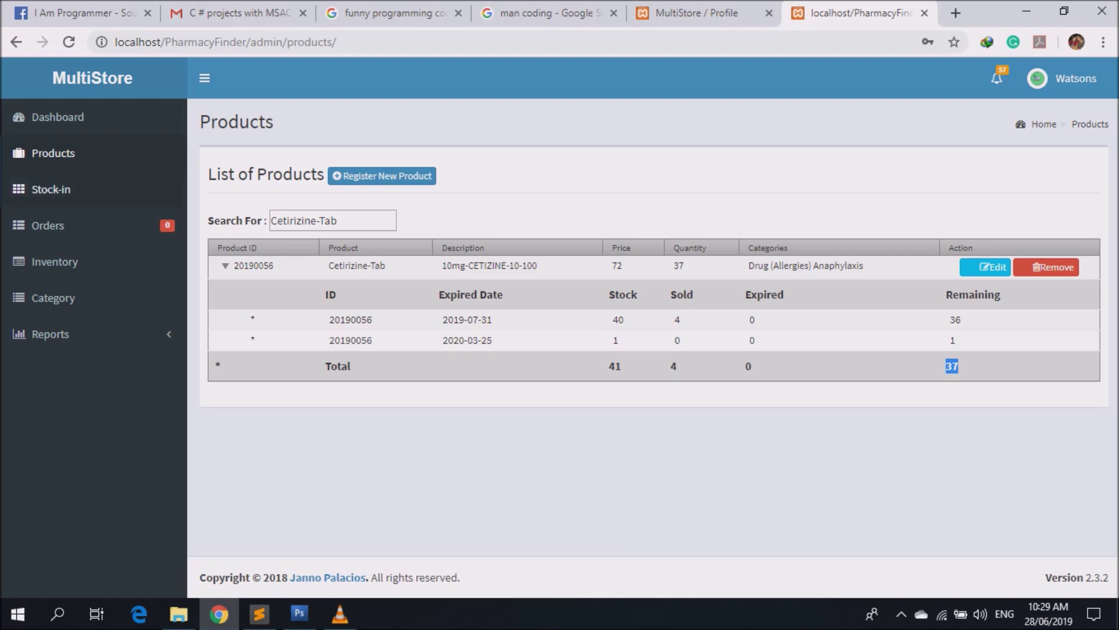
{"action": "left_click", "coordinate": [51, 189]}
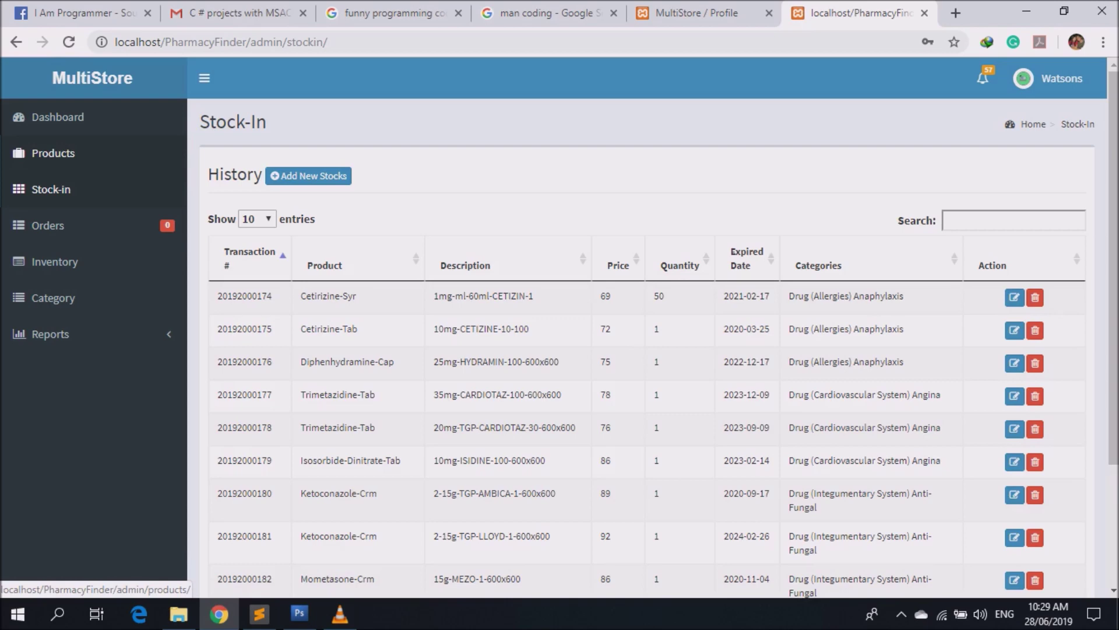
Copy the product name Diphenhydramine-Cap from the product list.
{"action": "left_click", "coordinate": [53, 152]}
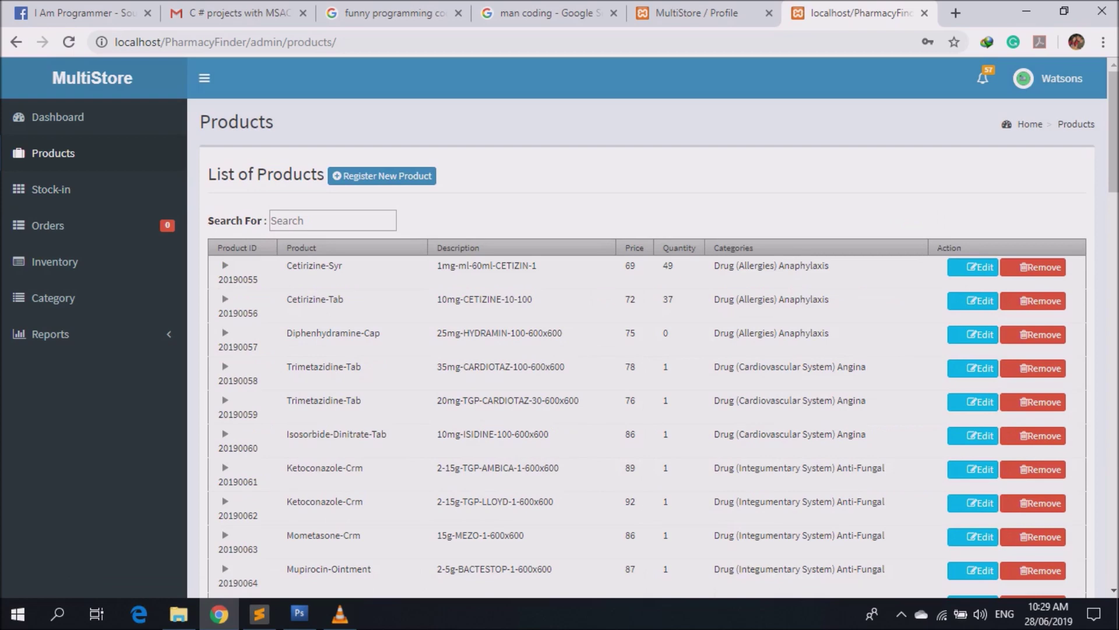
{"action": "double_click", "coordinate": [668, 299]}
{"action": "left_click_drag", "start_coordinate": [286, 333], "coordinate": [381, 333]}
{"action": "key", "text": "ctrl+c"}
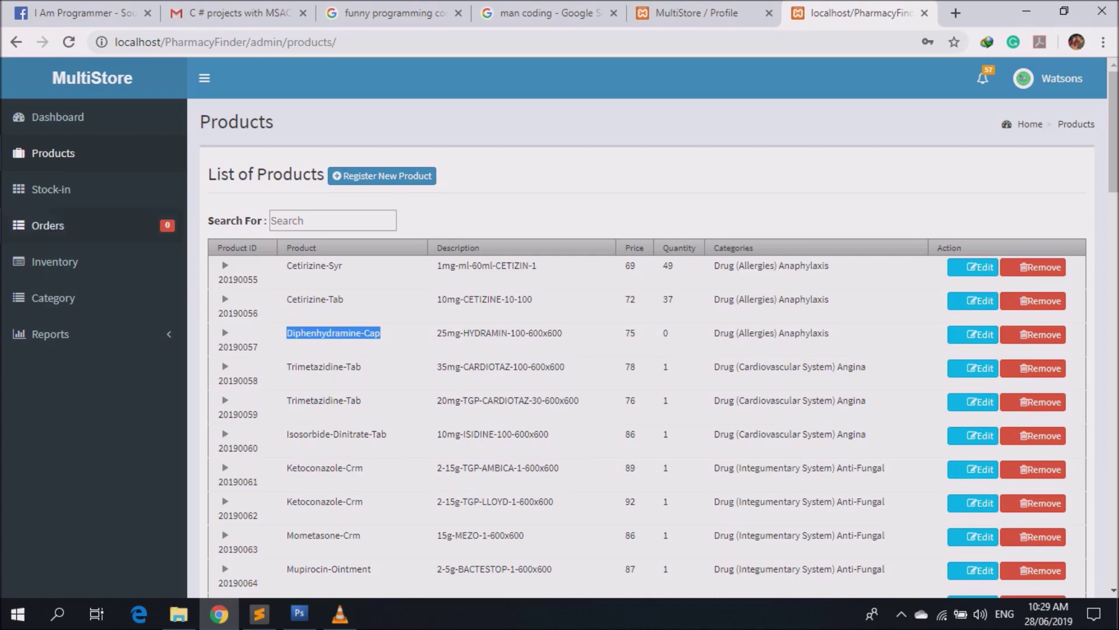
{"action": "left_click", "coordinate": [50, 188]}
Add a stock-in of 20 Diphenhydramine-Cap expiring 07/31/2019 and save the transaction.
{"action": "left_click", "coordinate": [308, 175]}
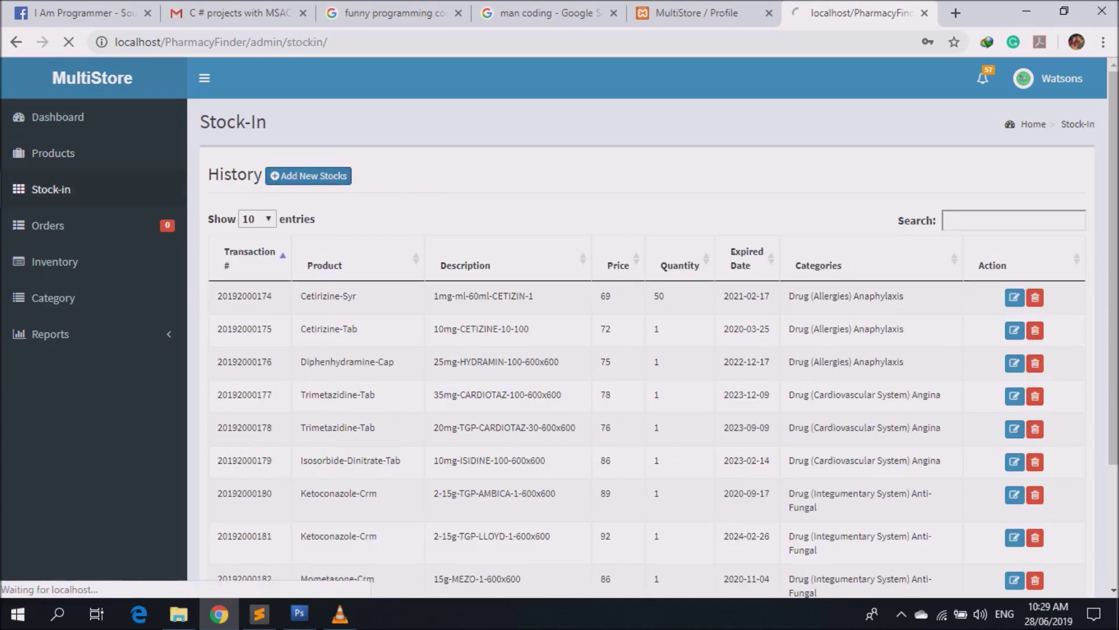
{"action": "left_click", "coordinate": [509, 222]}
{"action": "key", "text": "ctrl+v"}
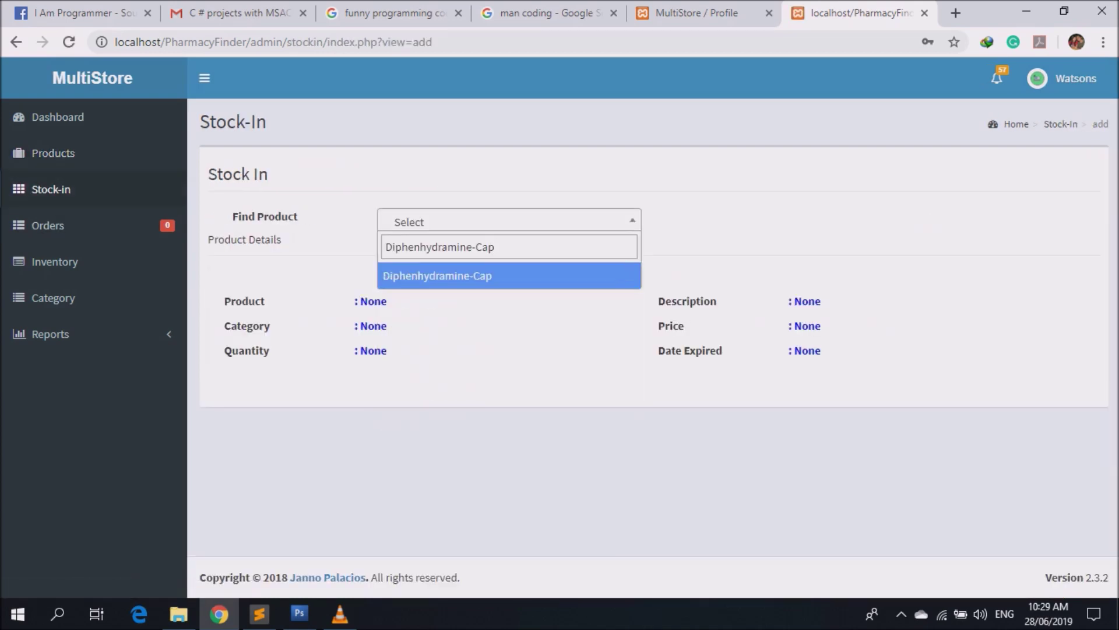
{"action": "key", "text": "Return"}
{"action": "left_click", "coordinate": [495, 347]}
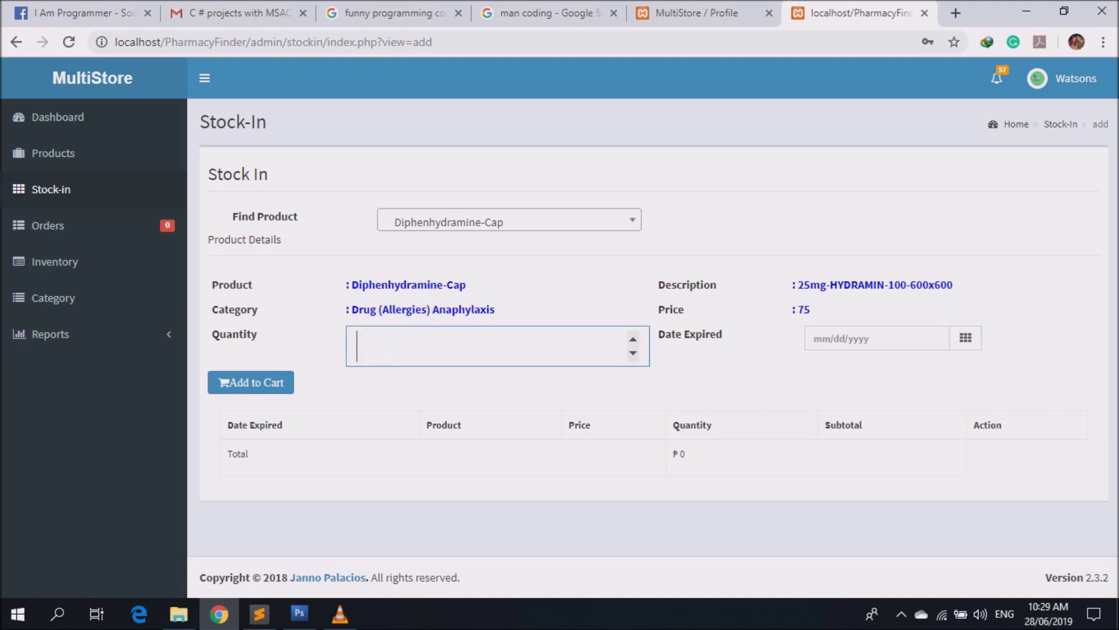
{"action": "type", "text": "20"}
{"action": "left_click", "coordinate": [845, 338]}
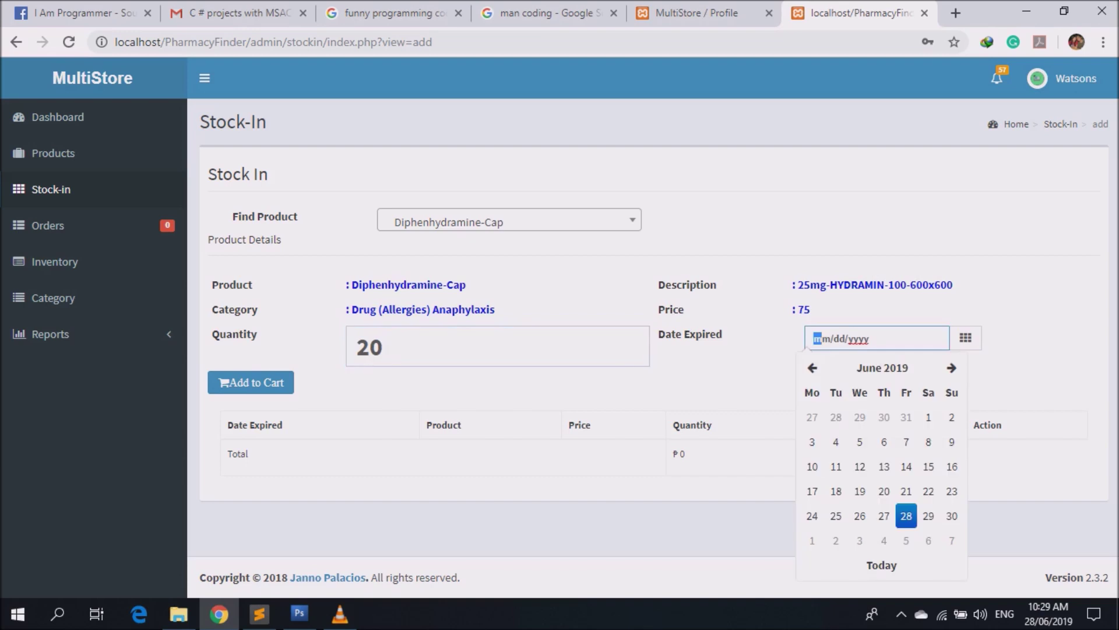
{"action": "left_click", "coordinate": [952, 368]}
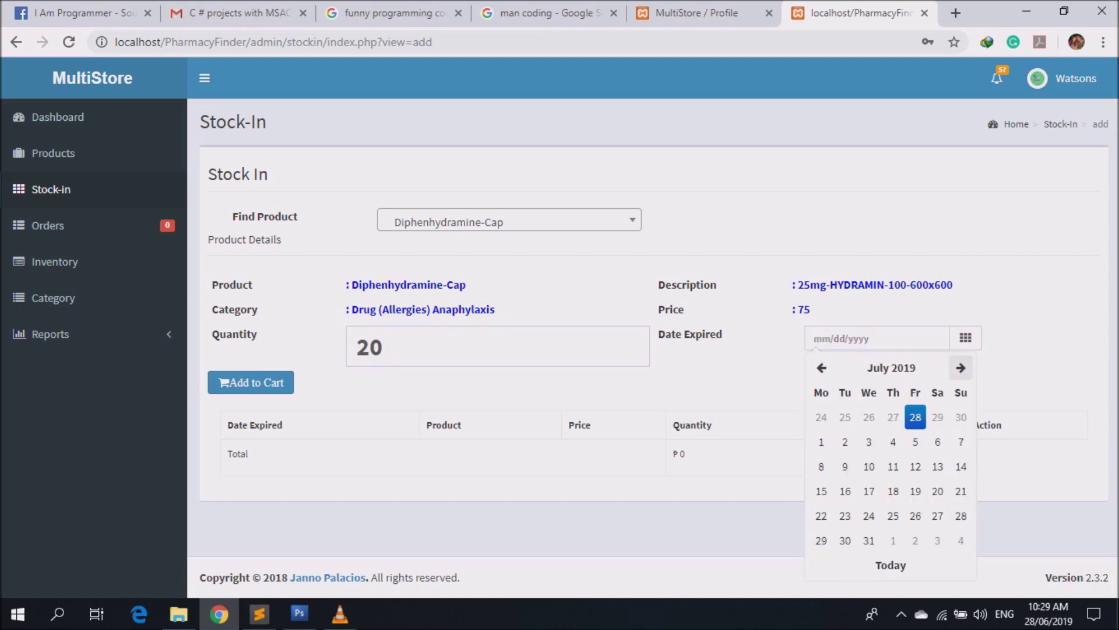
{"action": "left_click", "coordinate": [860, 540]}
{"action": "left_click", "coordinate": [251, 381]}
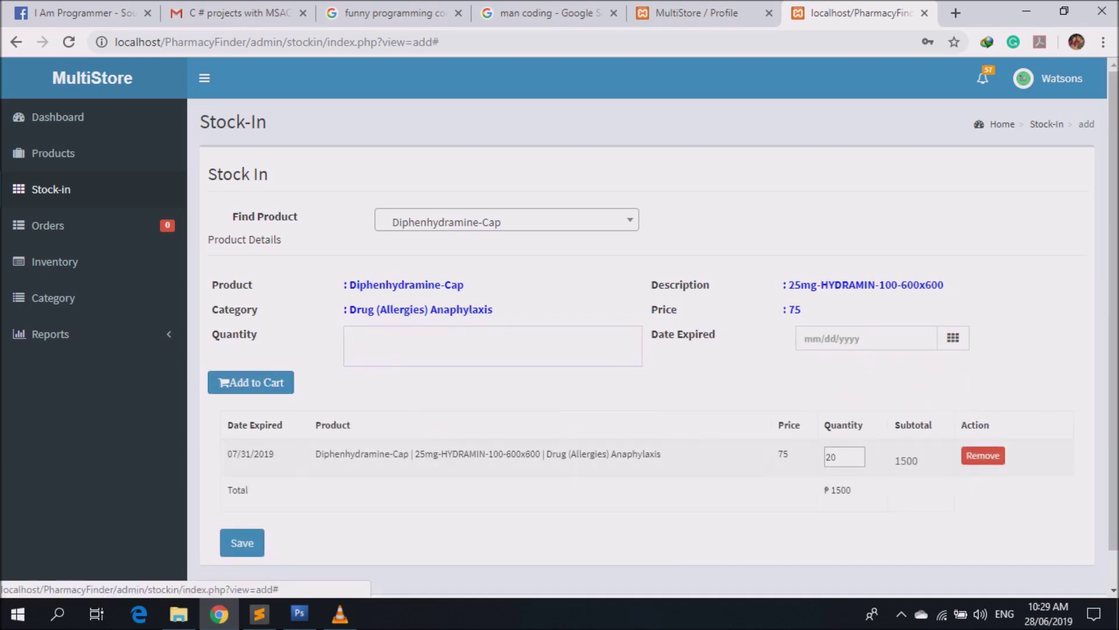
{"action": "left_click", "coordinate": [242, 542]}
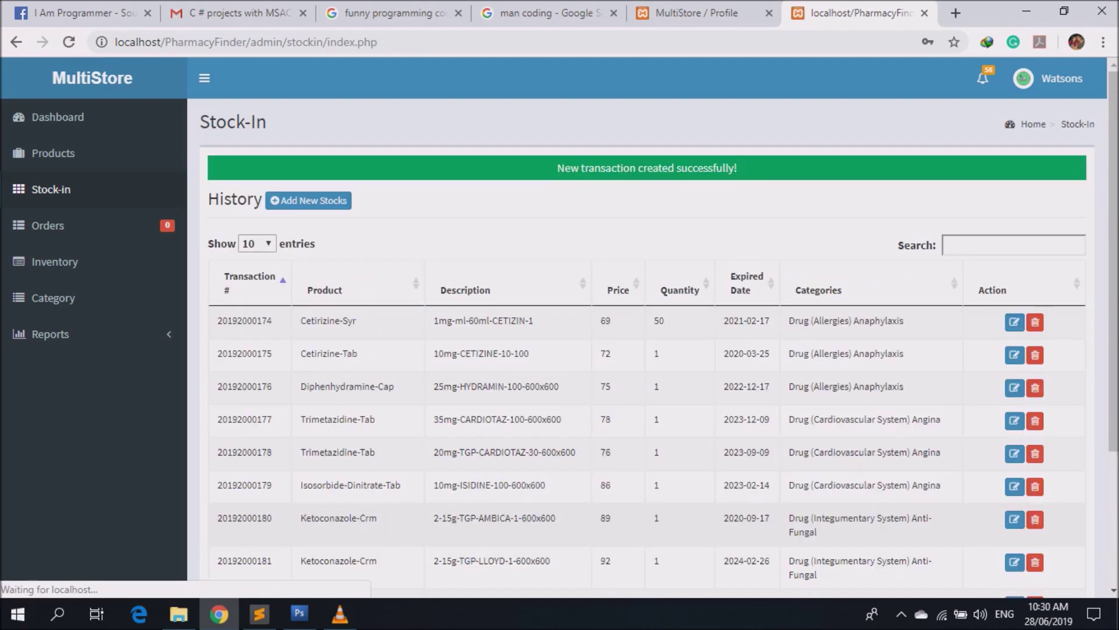
Filter the stock-in history for Diphenhydramine-Cap and check the new entry of 20.
{"action": "left_click", "coordinate": [1013, 245]}
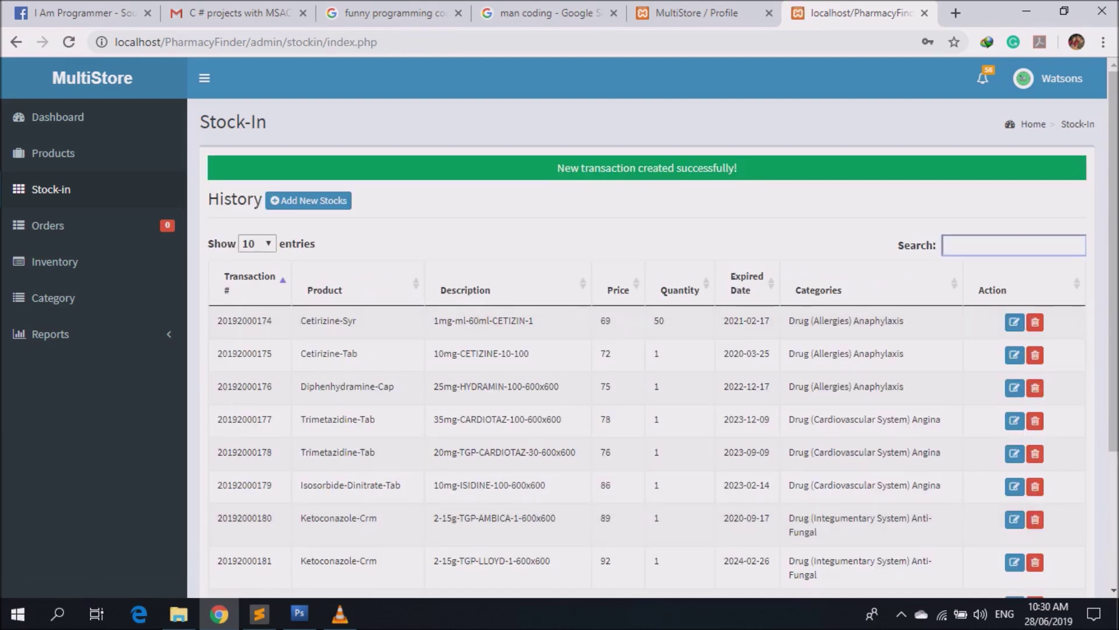
{"action": "key", "text": "ctrl+v"}
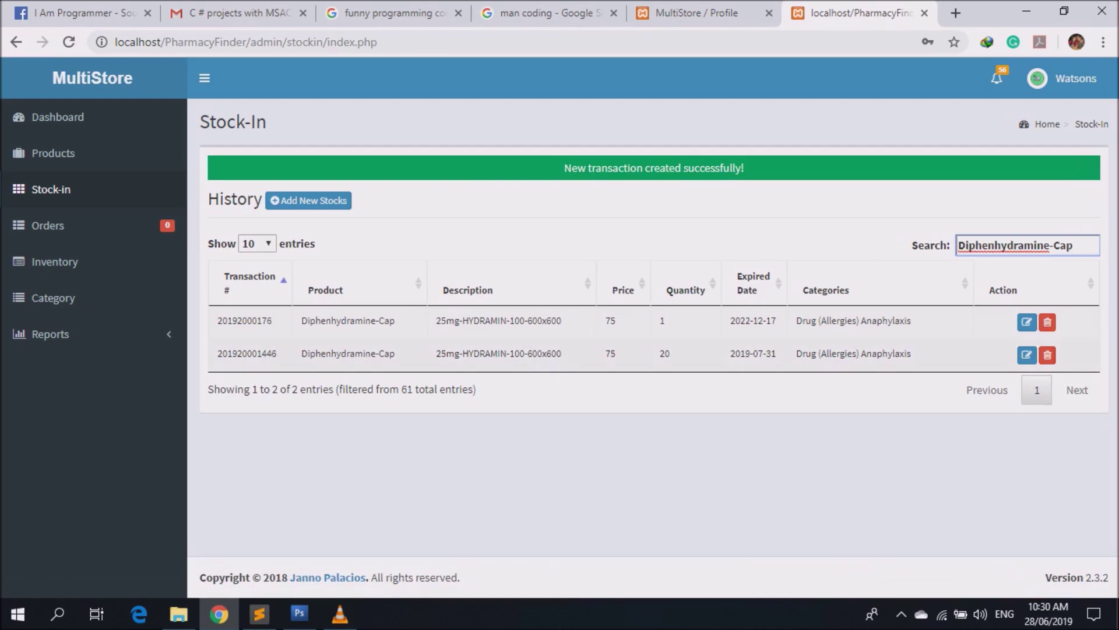
{"action": "double_click", "coordinate": [665, 353]}
{"action": "left_click_drag", "start_coordinate": [217, 353], "coordinate": [968, 353]}
{"action": "double_click", "coordinate": [662, 321]}
{"action": "left_click", "coordinate": [663, 320]}
{"action": "double_click", "coordinate": [665, 353]}
Check Diphenhydramine-Cap's inventory: 21 stocked, 1 sold, 20 remaining.
{"action": "left_click", "coordinate": [55, 261]}
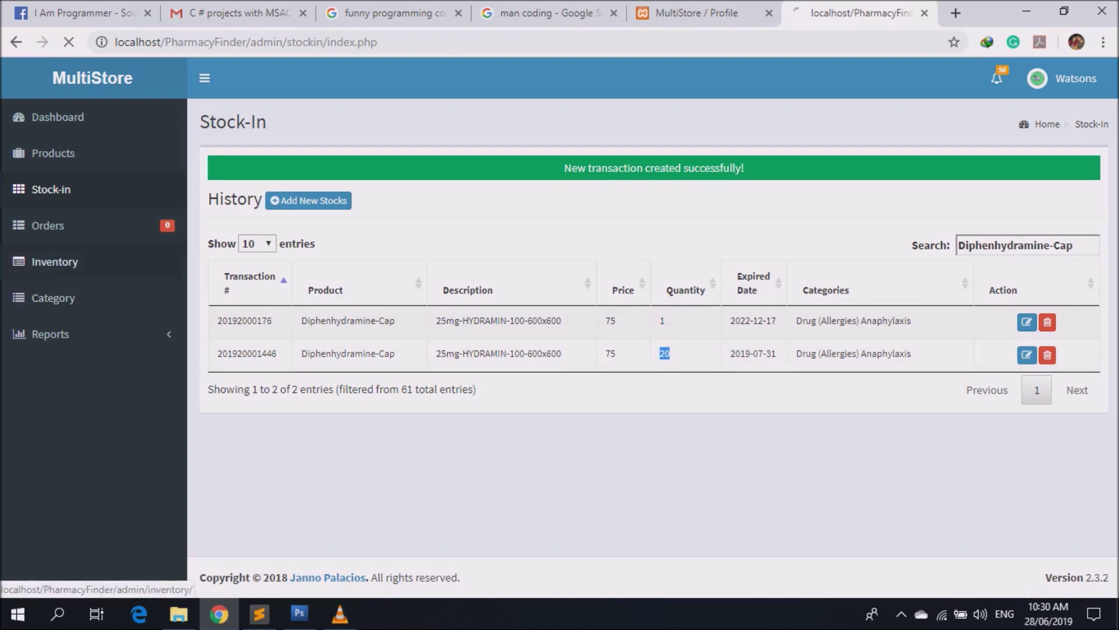
{"action": "left_click", "coordinate": [1014, 219]}
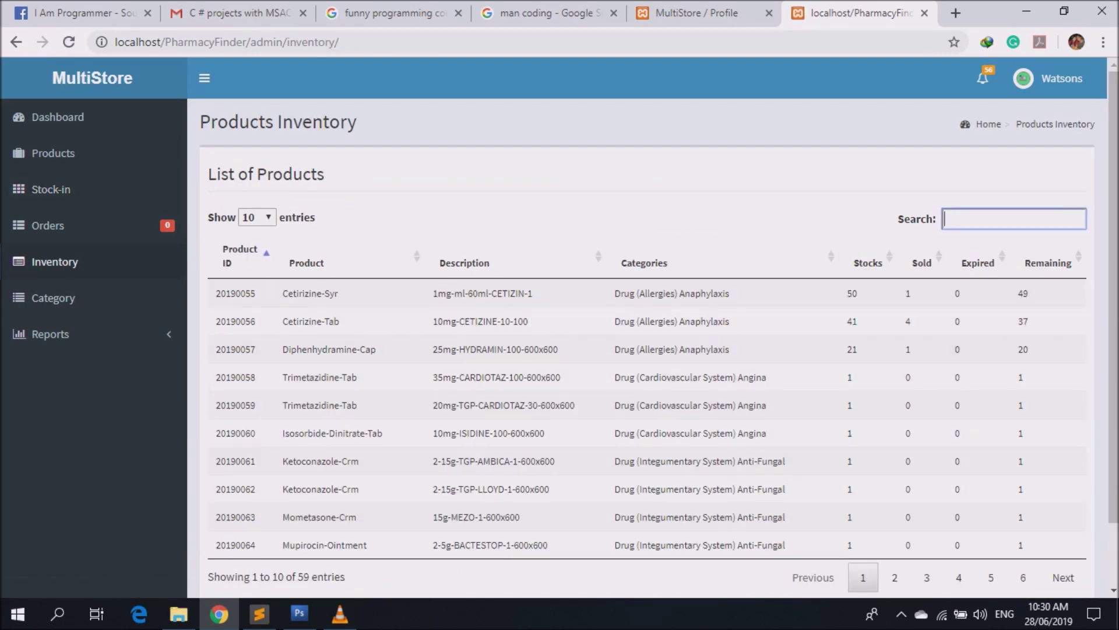
{"action": "key", "text": "ctrl+v"}
{"action": "double_click", "coordinate": [861, 293]}
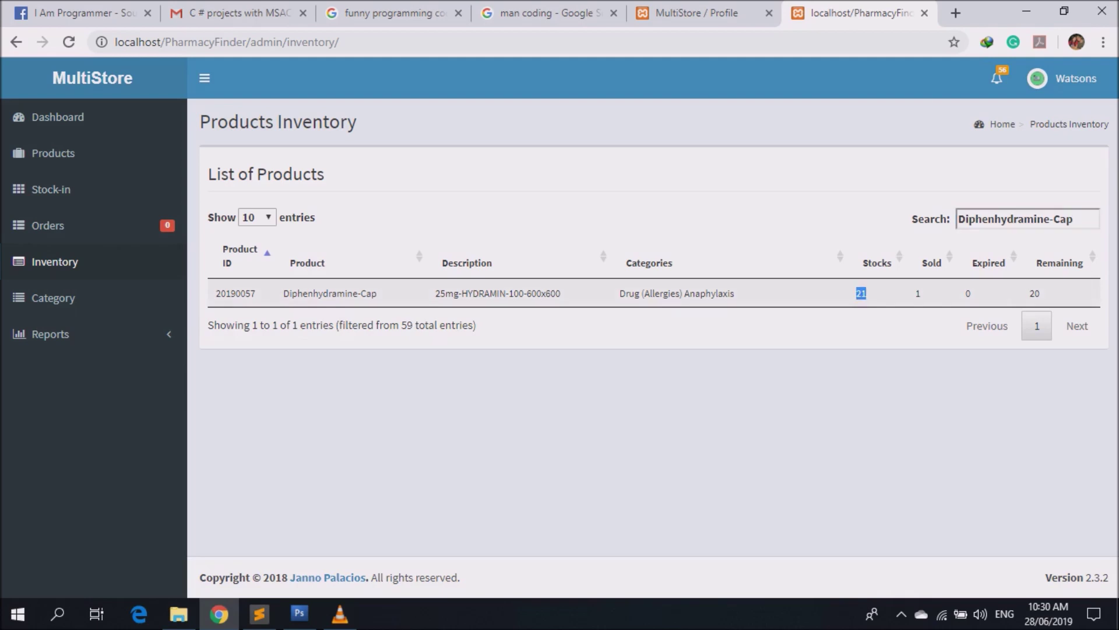
{"action": "double_click", "coordinate": [918, 293]}
{"action": "left_click_drag", "start_coordinate": [1033, 293], "coordinate": [1040, 294]}
{"action": "double_click", "coordinate": [1034, 293]}
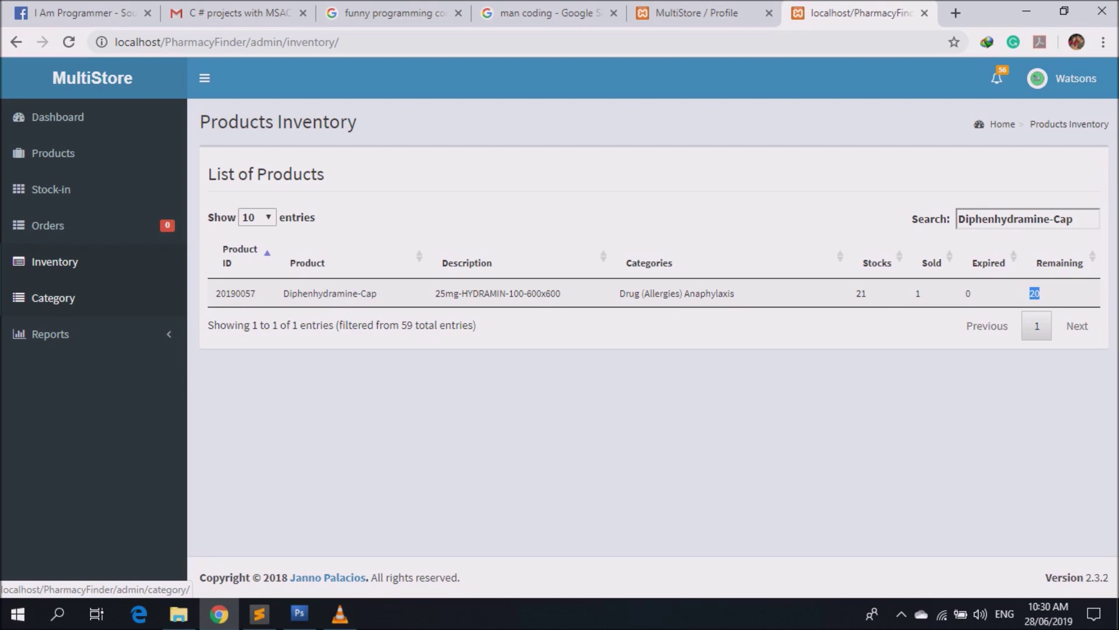
{"action": "left_click", "coordinate": [53, 298]}
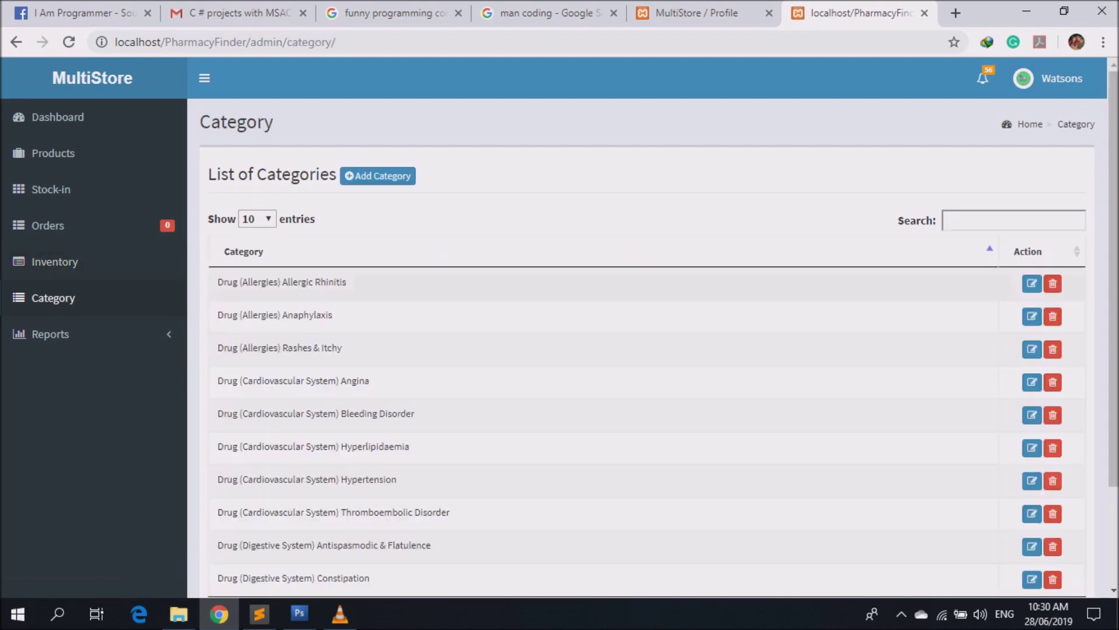
Add a new category named test.
{"action": "scroll", "coordinate": [647, 350], "scroll_direction": "down", "scroll_amount": 2}
{"action": "scroll", "coordinate": [647, 350], "scroll_direction": "up", "scroll_amount": 1}
{"action": "scroll", "coordinate": [647, 350], "scroll_direction": "down", "scroll_amount": 1}
{"action": "left_click", "coordinate": [50, 334]}
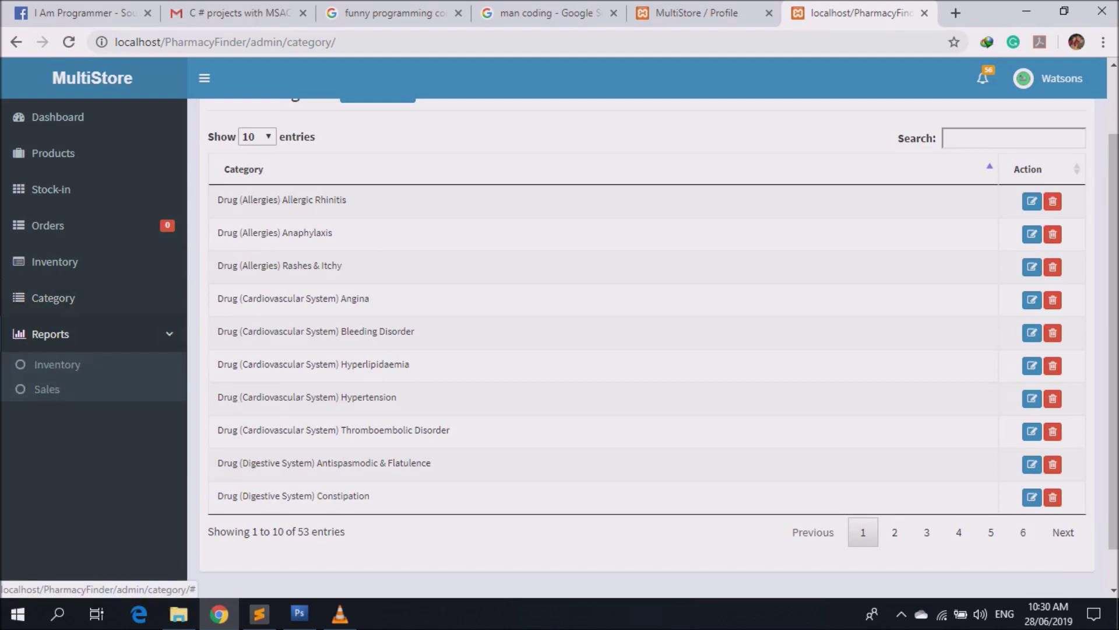
{"action": "scroll", "coordinate": [52, 334], "scroll_direction": "up", "scroll_amount": 1}
{"action": "scroll", "coordinate": [379, 175], "scroll_direction": "up", "scroll_amount": 1}
{"action": "left_click", "coordinate": [379, 175]}
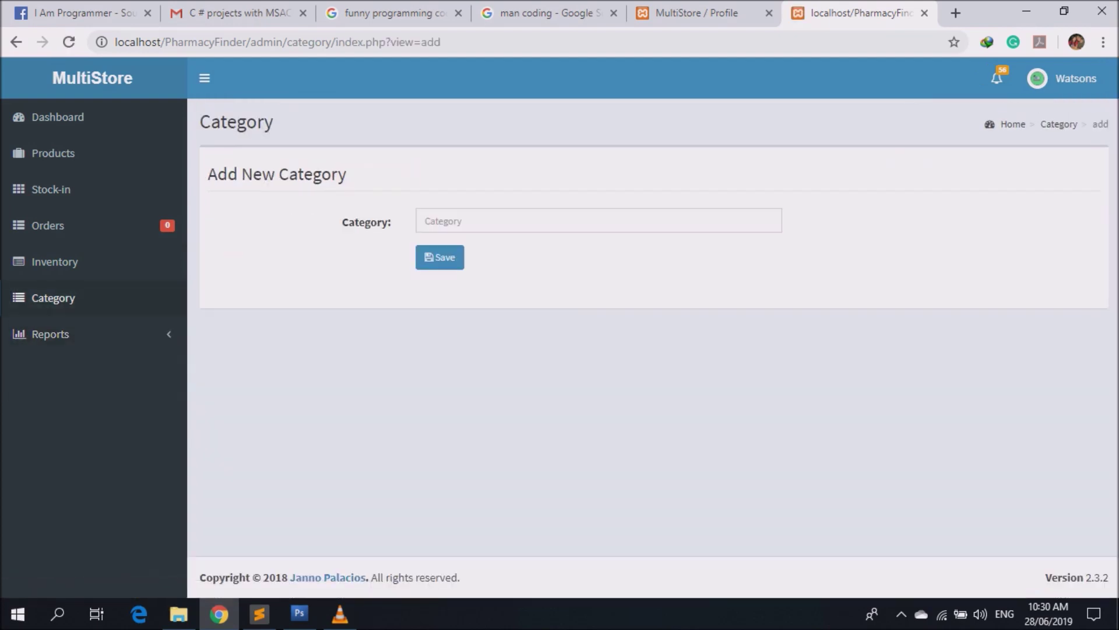
{"action": "left_click", "coordinate": [525, 221]}
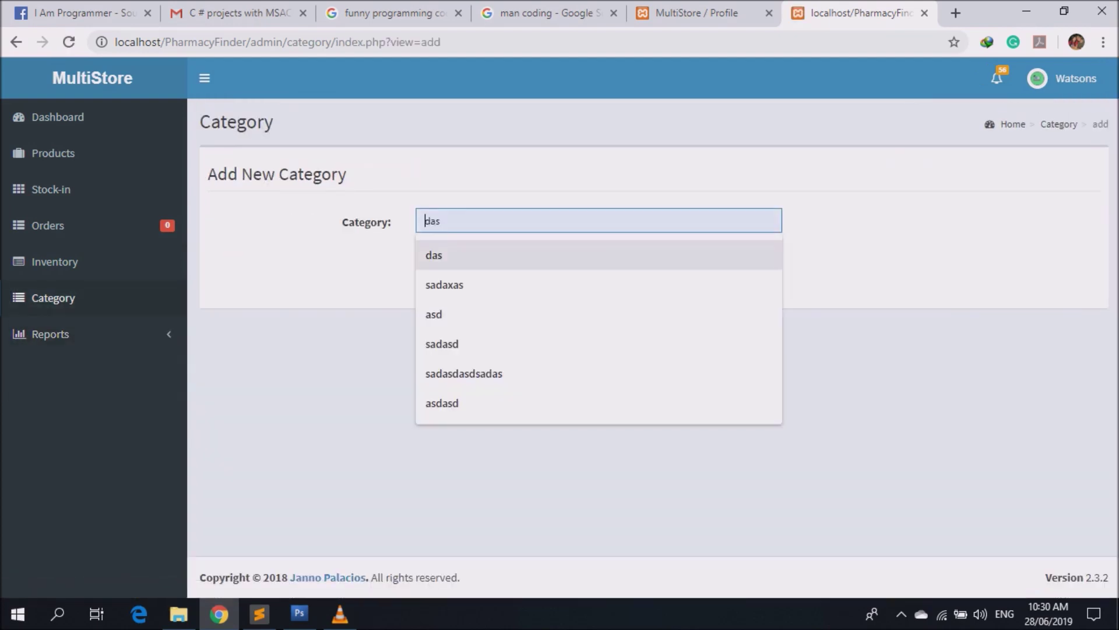
{"action": "type", "text": "asdas"}
{"action": "key", "text": "shift+Tab"}
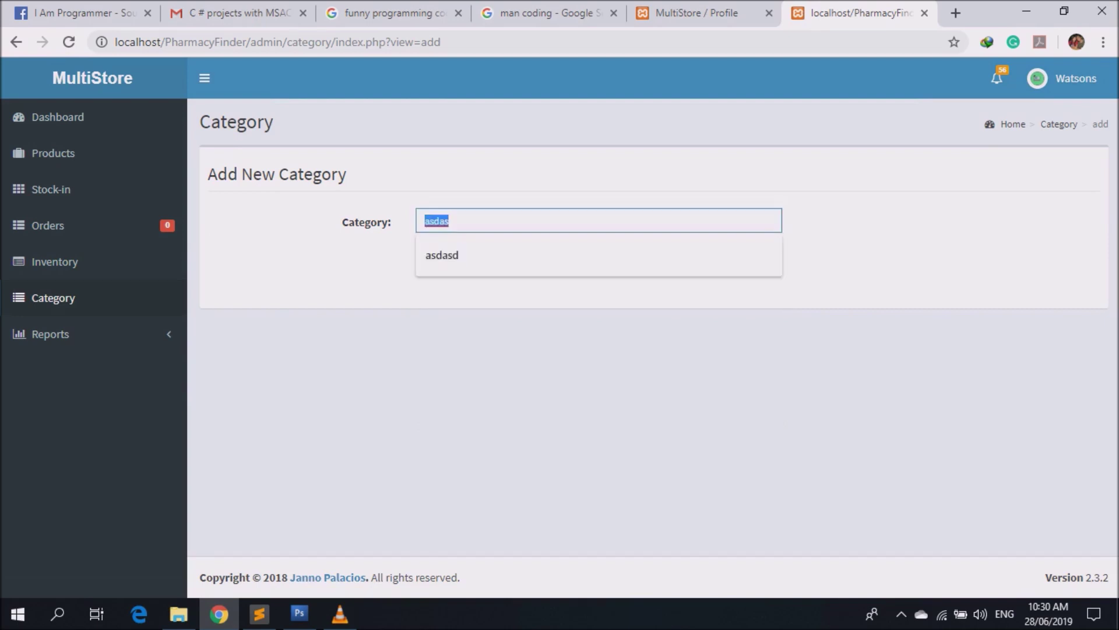
{"action": "key", "text": "Escape"}
{"action": "type", "text": "test"}
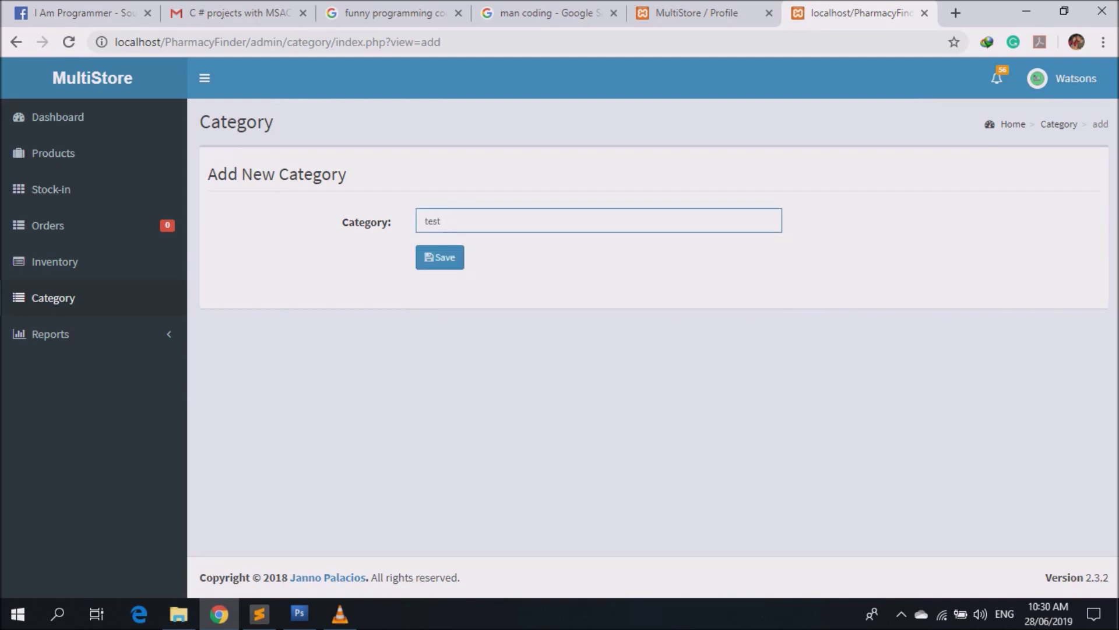
{"action": "key", "text": "Return"}
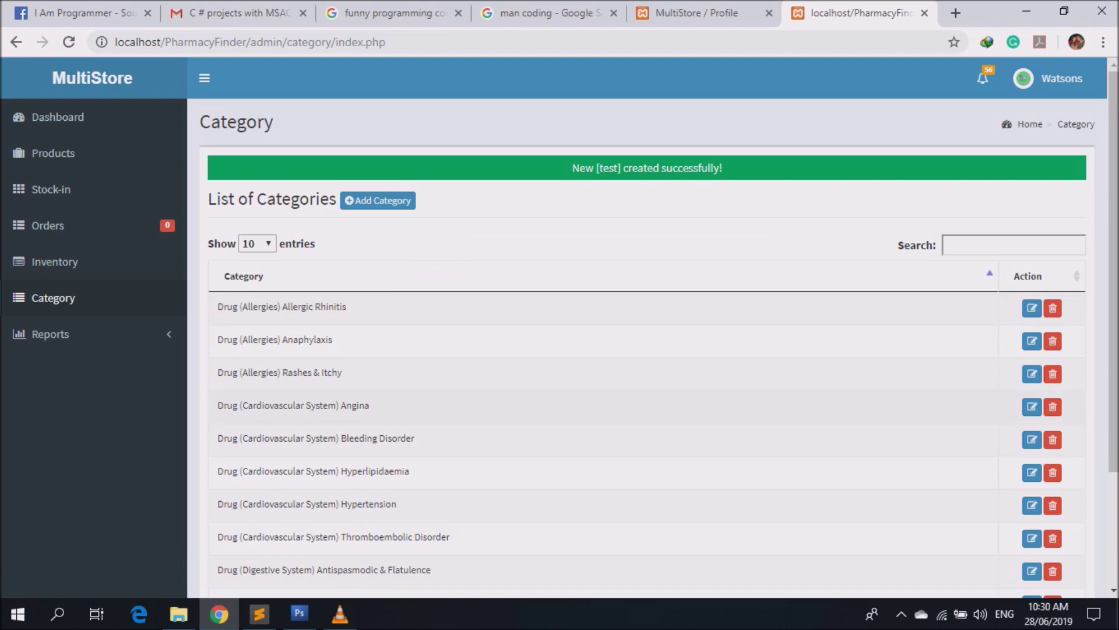
Rename the test category to testssss.
{"action": "left_click", "coordinate": [1013, 245]}
{"action": "type", "text": "test"}
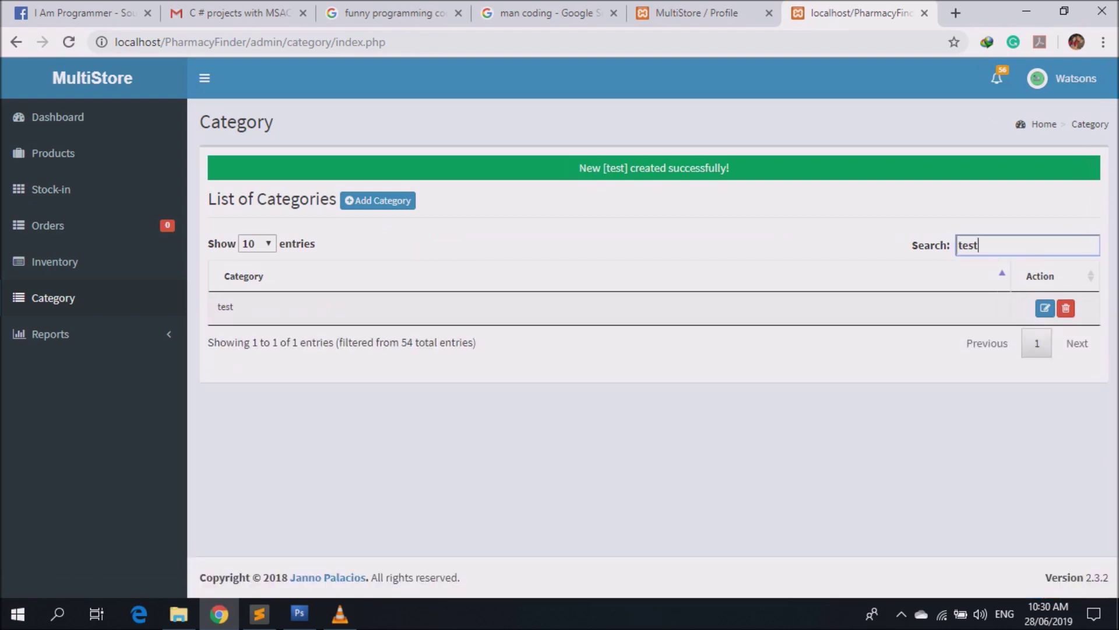
{"action": "left_click", "coordinate": [1045, 308]}
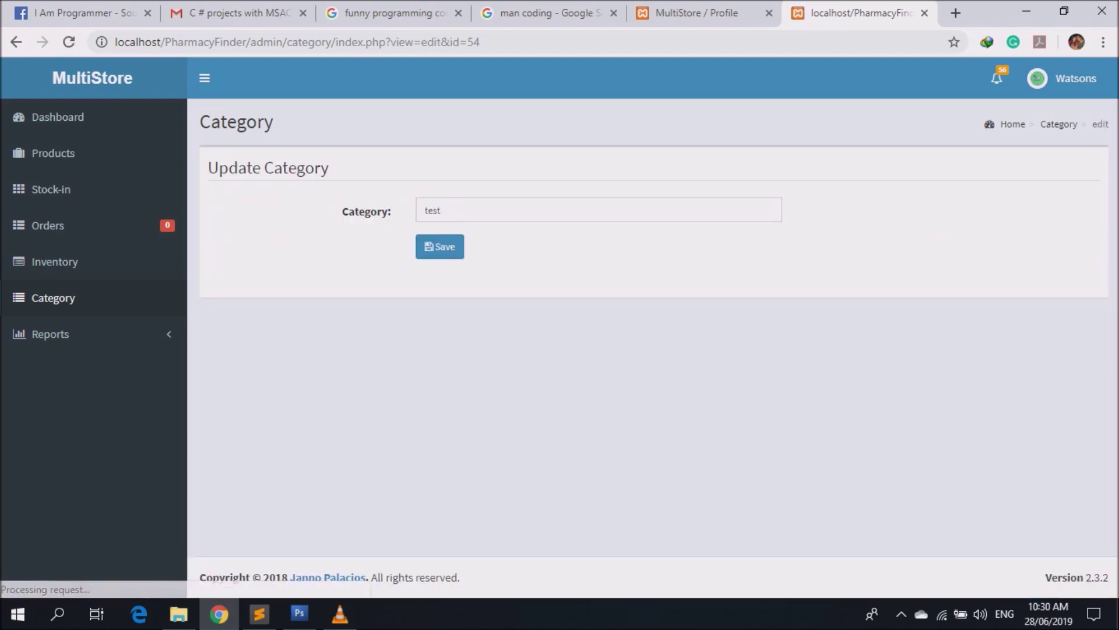
{"action": "type", "text": "ssss"}
{"action": "left_click", "coordinate": [440, 247]}
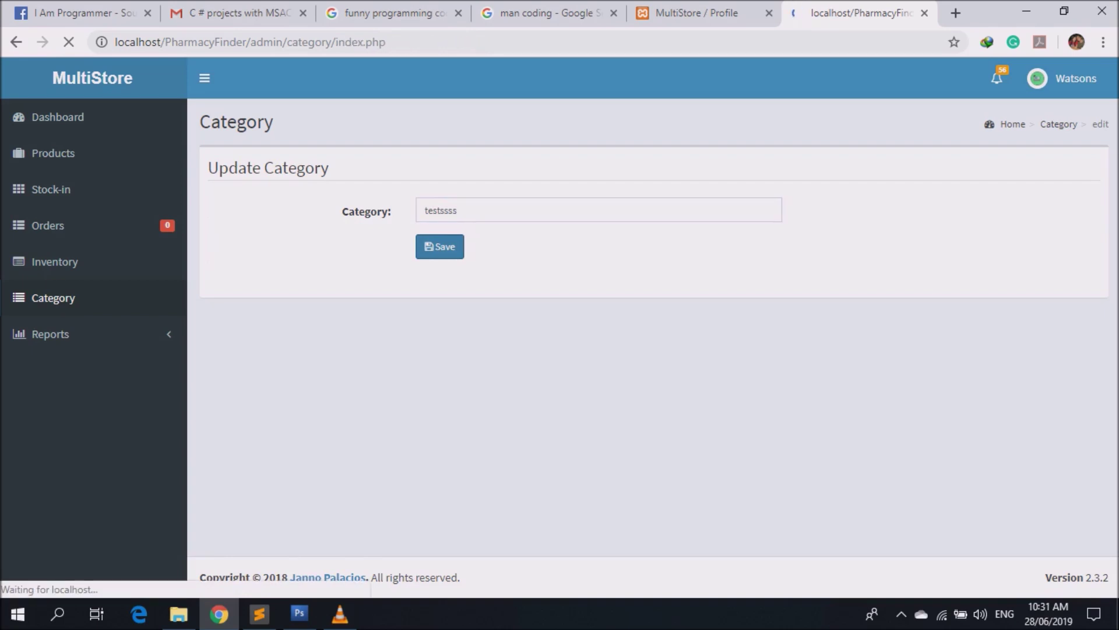
Delete the testssss category and search 'test' to confirm it is gone.
{"action": "left_click", "coordinate": [1014, 244]}
{"action": "type", "text": "test"}
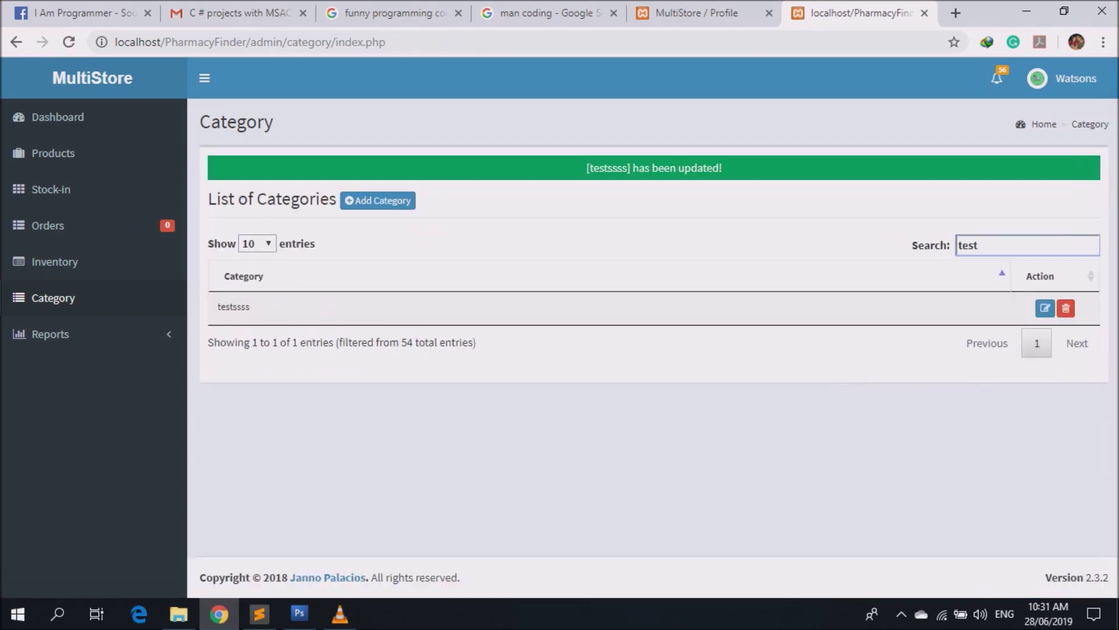
{"action": "left_click", "coordinate": [1065, 308]}
{"action": "key", "text": "Return"}
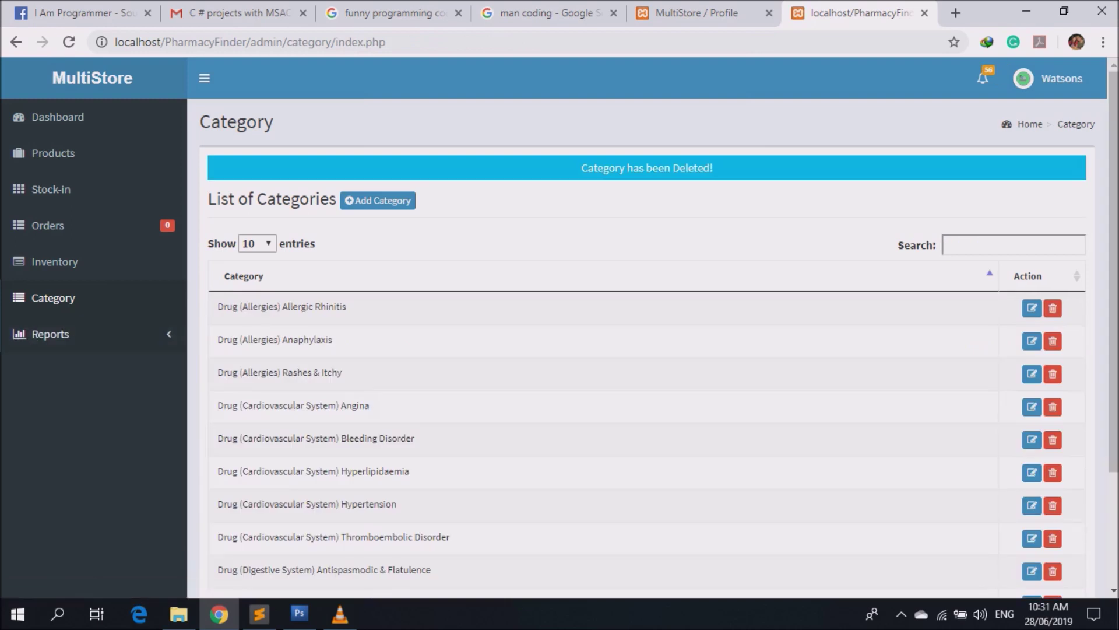
{"action": "left_click", "coordinate": [1013, 245]}
{"action": "type", "text": "etst"}
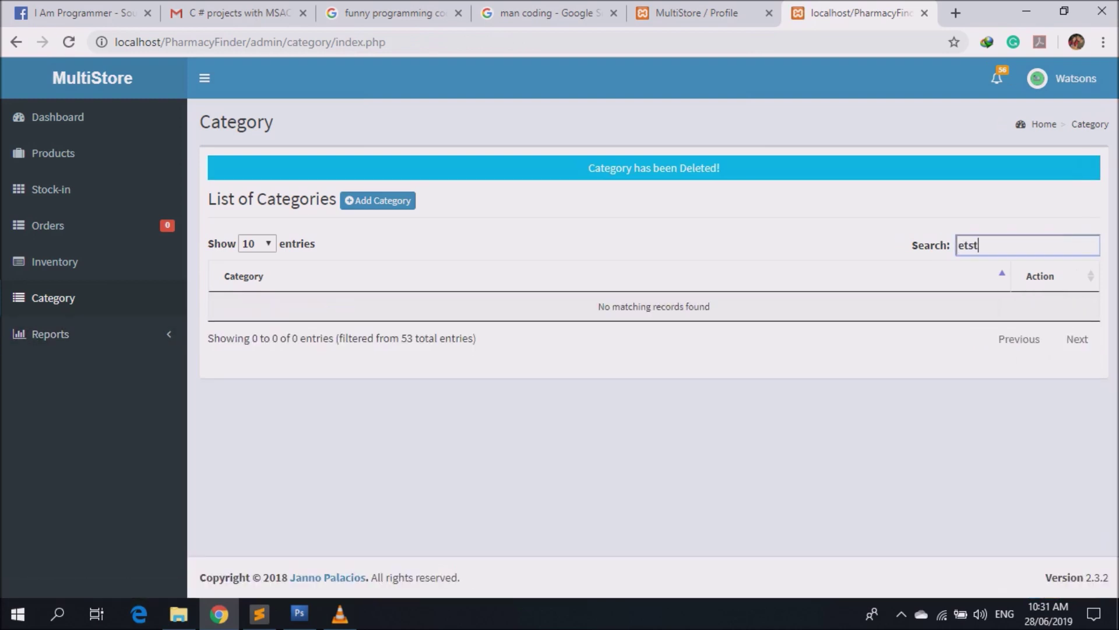
{"action": "key", "text": "BackSpace"}
{"action": "key", "text": "BackSpace"}
{"action": "key", "text": "BackSpace"}
{"action": "type", "text": "test"}
{"action": "left_click", "coordinate": [50, 334]}
Preview the Inventory Report printout as 5 sheets, then cancel the print dialog.
{"action": "left_click", "coordinate": [57, 365]}
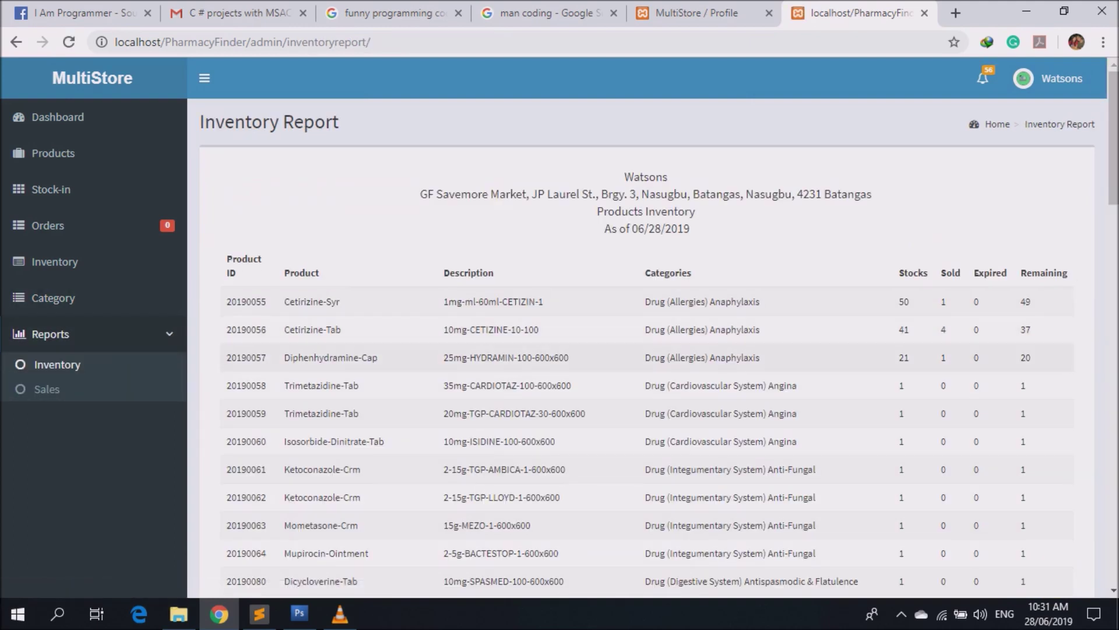
{"action": "left_click_drag", "start_coordinate": [897, 357], "coordinate": [1032, 357]}
{"action": "left_click_drag", "start_coordinate": [1032, 357], "coordinate": [228, 258]}
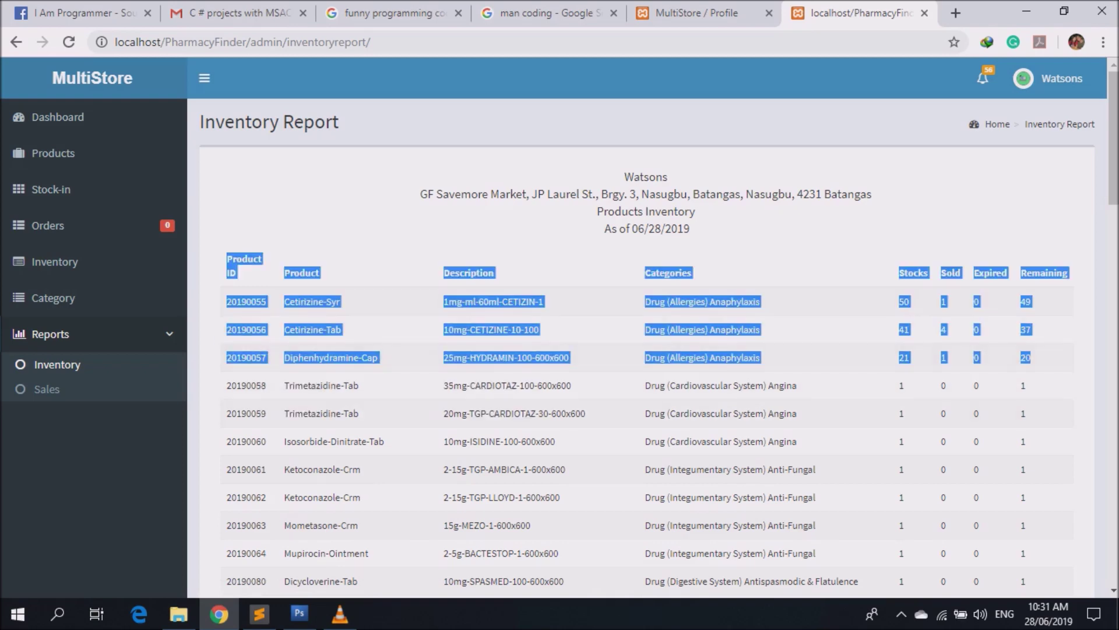
{"action": "scroll", "coordinate": [641, 350], "scroll_direction": "down", "scroll_amount": 20}
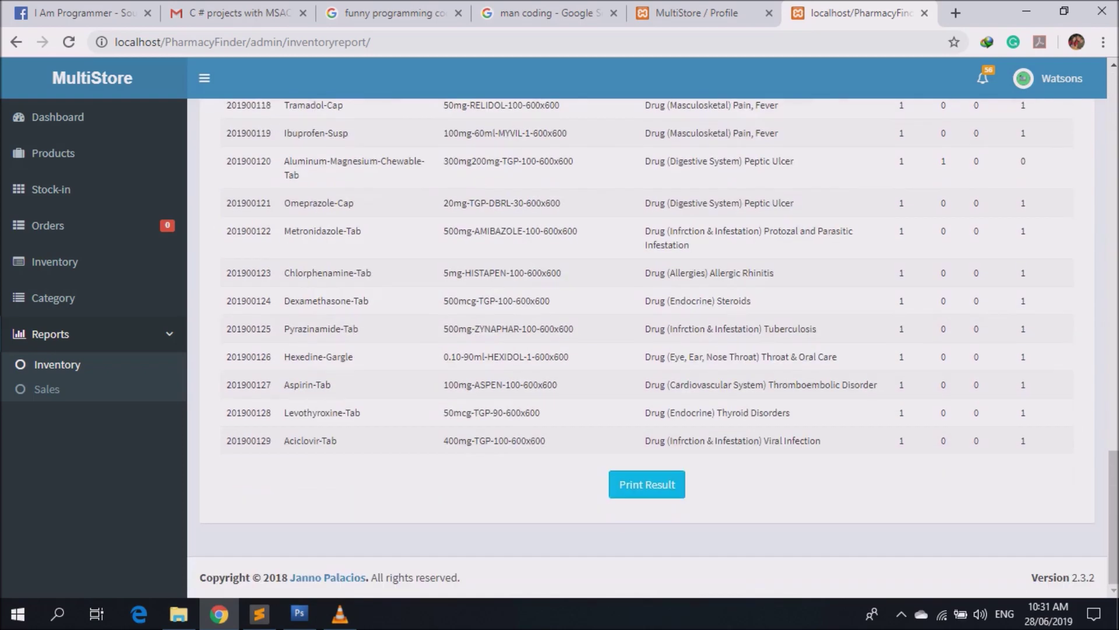
{"action": "left_click", "coordinate": [647, 485]}
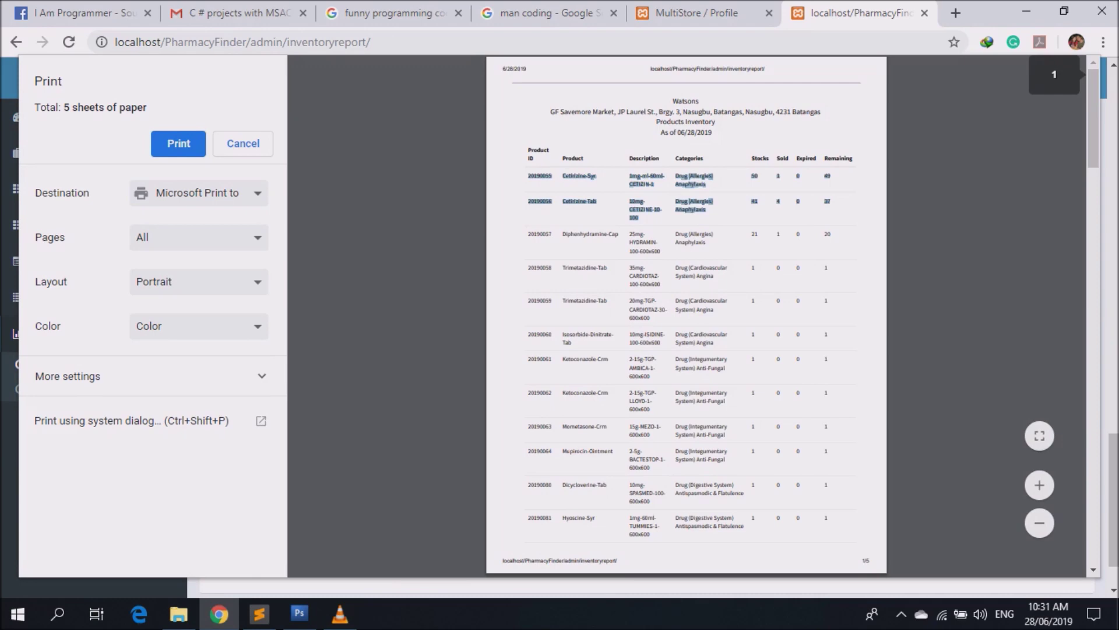
{"action": "key", "text": "Escape"}
{"action": "left_click", "coordinate": [47, 389]}
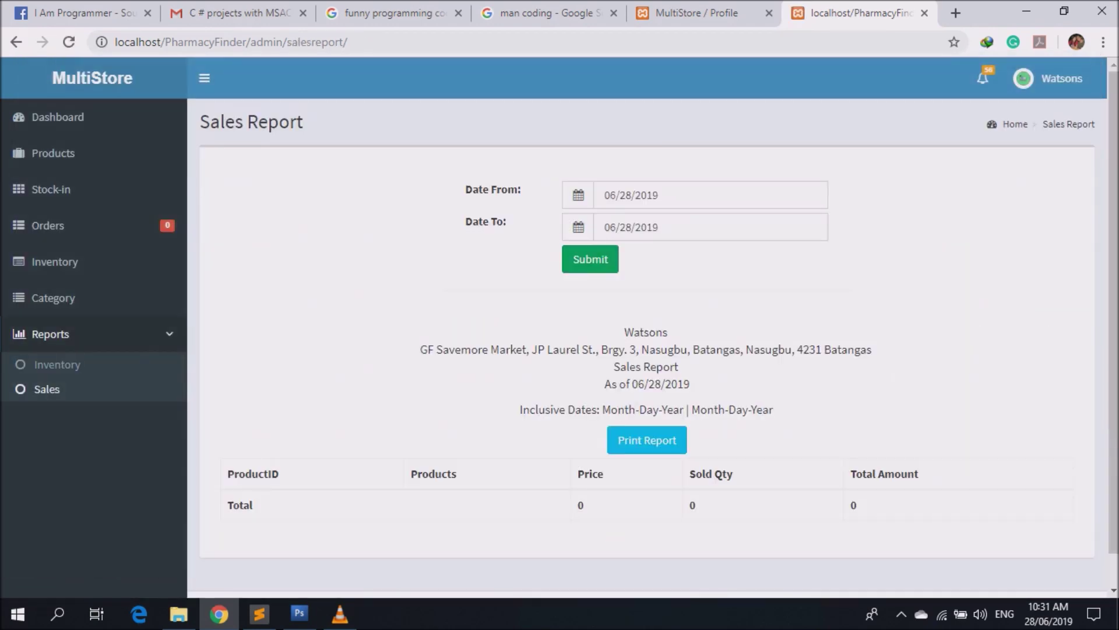
Generate the sales report with start and end dates both 06/28/2019.
{"action": "left_click", "coordinate": [710, 195]}
{"action": "left_click", "coordinate": [711, 227]}
{"action": "left_click", "coordinate": [707, 405]}
{"action": "key", "text": "Return"}
{"action": "scroll", "coordinate": [647, 350], "scroll_direction": "down", "scroll_amount": 1}
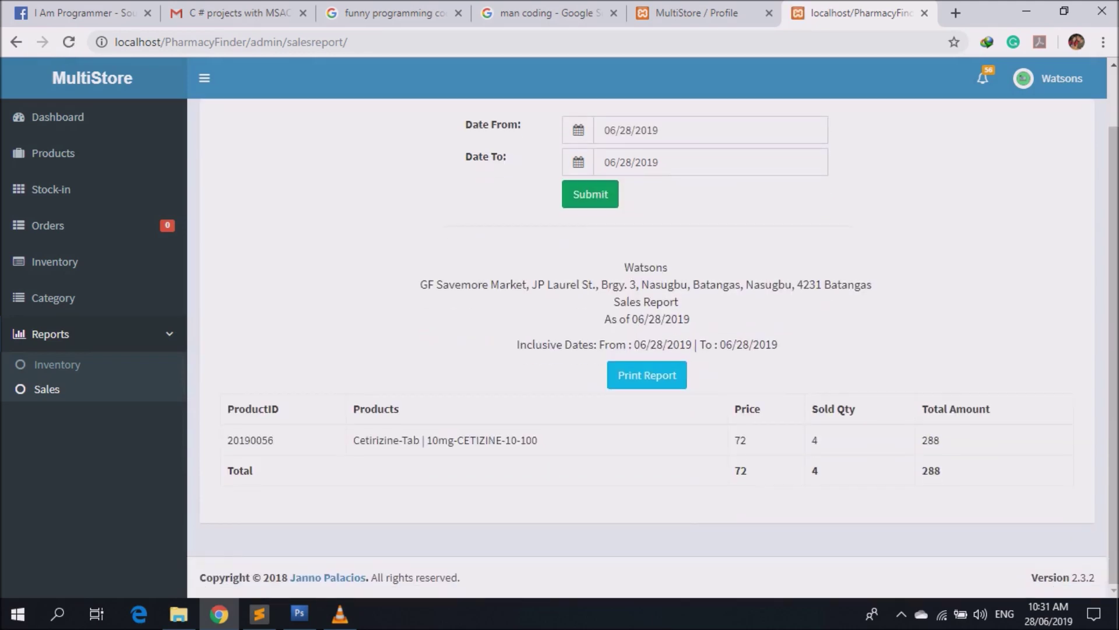
Check the report's Cetirizine-Tab sale against the customer's order quantity and Accepted status.
{"action": "triple_click", "coordinate": [445, 440]}
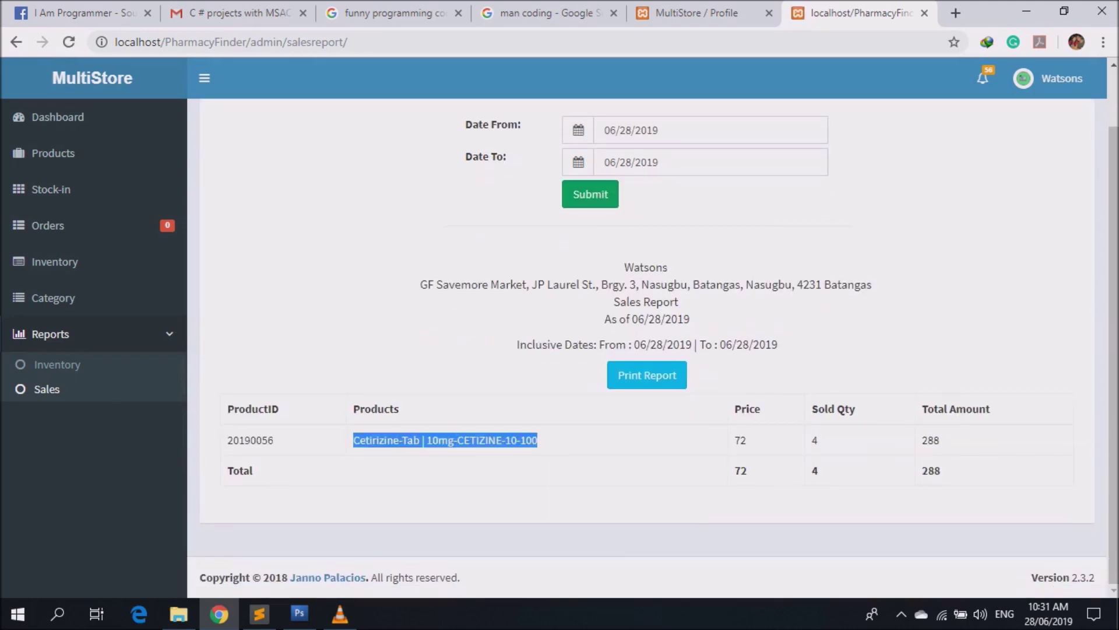
{"action": "left_click_drag", "start_coordinate": [734, 440], "coordinate": [818, 441]}
{"action": "left_click", "coordinate": [696, 13]}
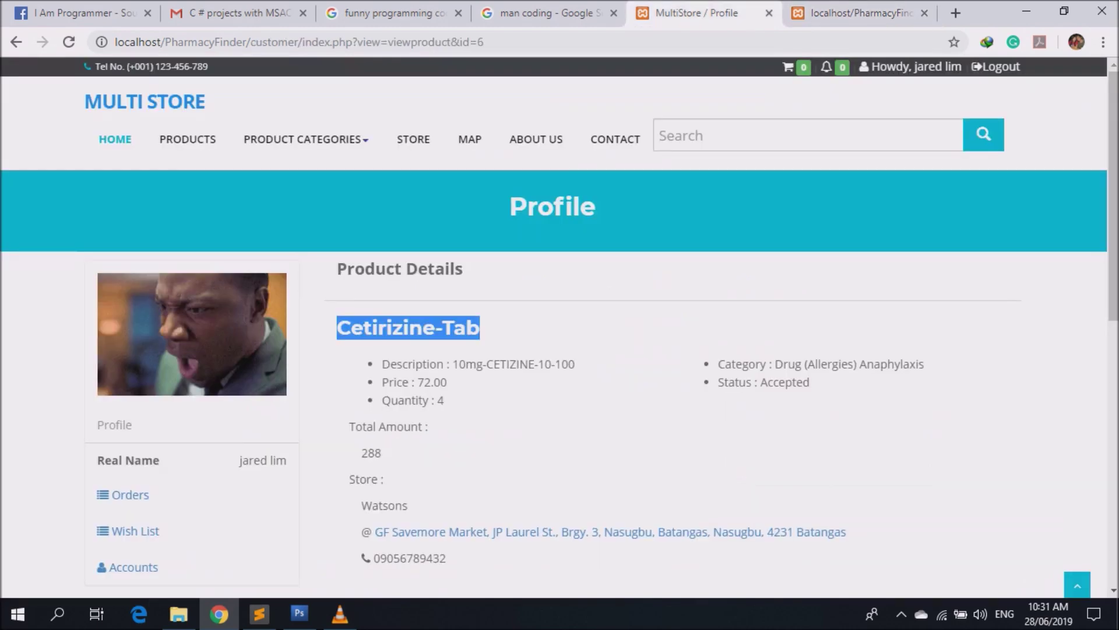
{"action": "triple_click", "coordinate": [413, 400]}
{"action": "left_click_drag", "start_coordinate": [757, 382], "coordinate": [810, 381]}
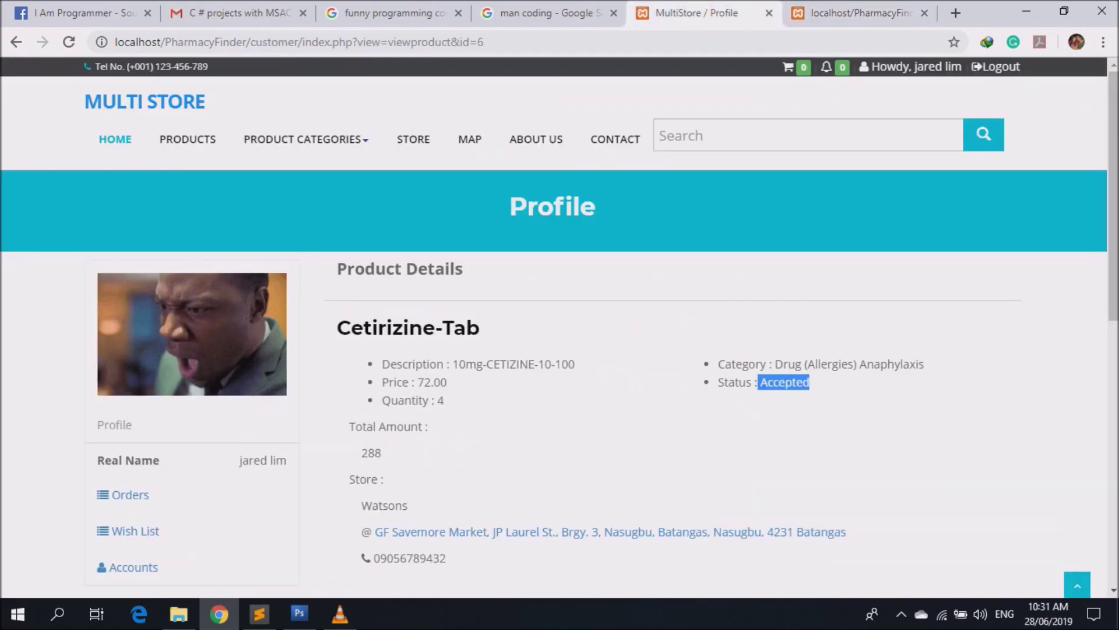
{"action": "key", "text": "ctrl+Tab"}
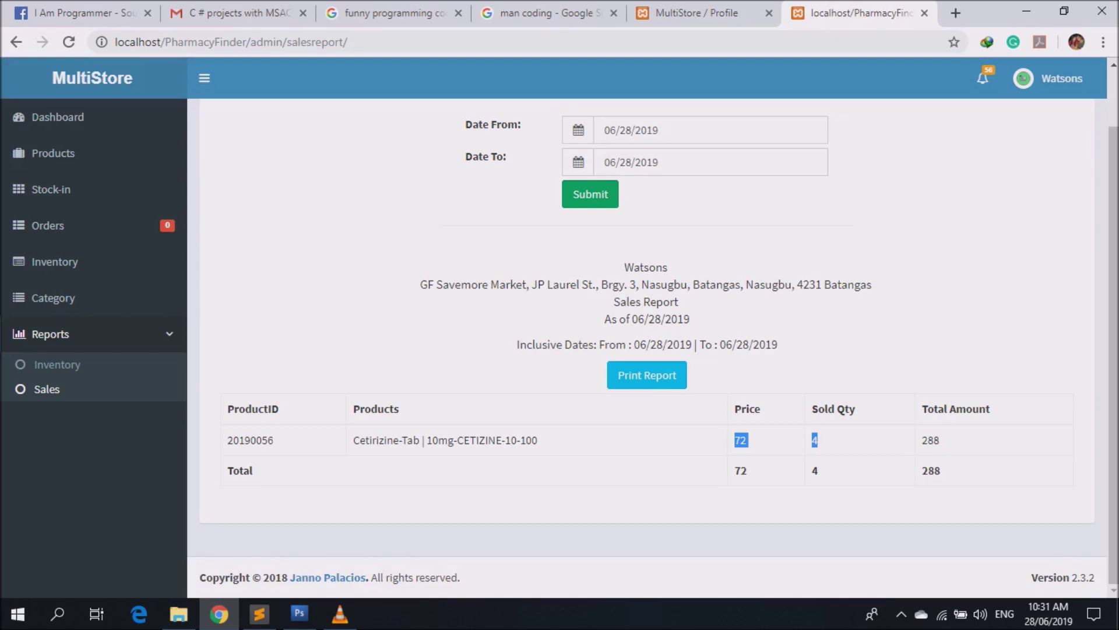
Preview the sales report for printing, then return to the admin Dashboard.
{"action": "left_click", "coordinate": [647, 375]}
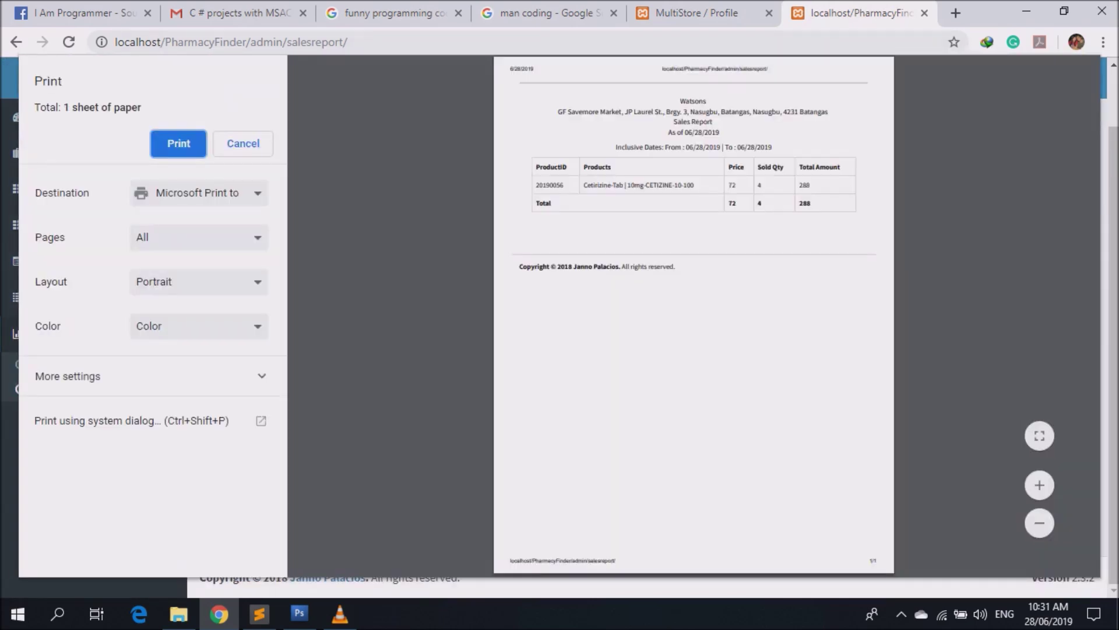
{"action": "key", "text": "Escape"}
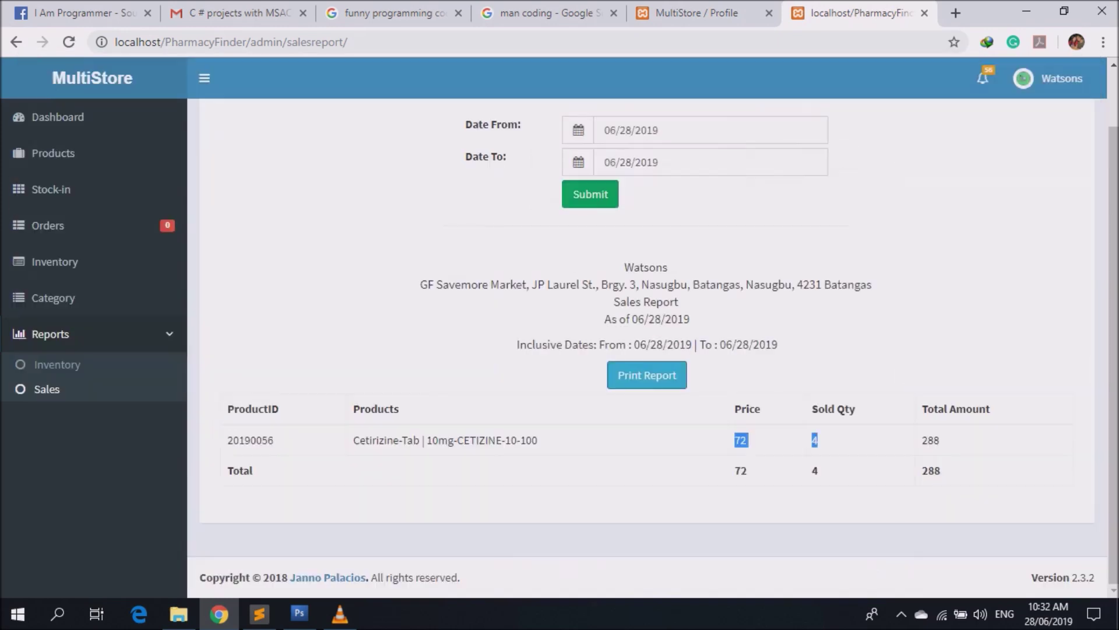
{"action": "left_click", "coordinate": [58, 116]}
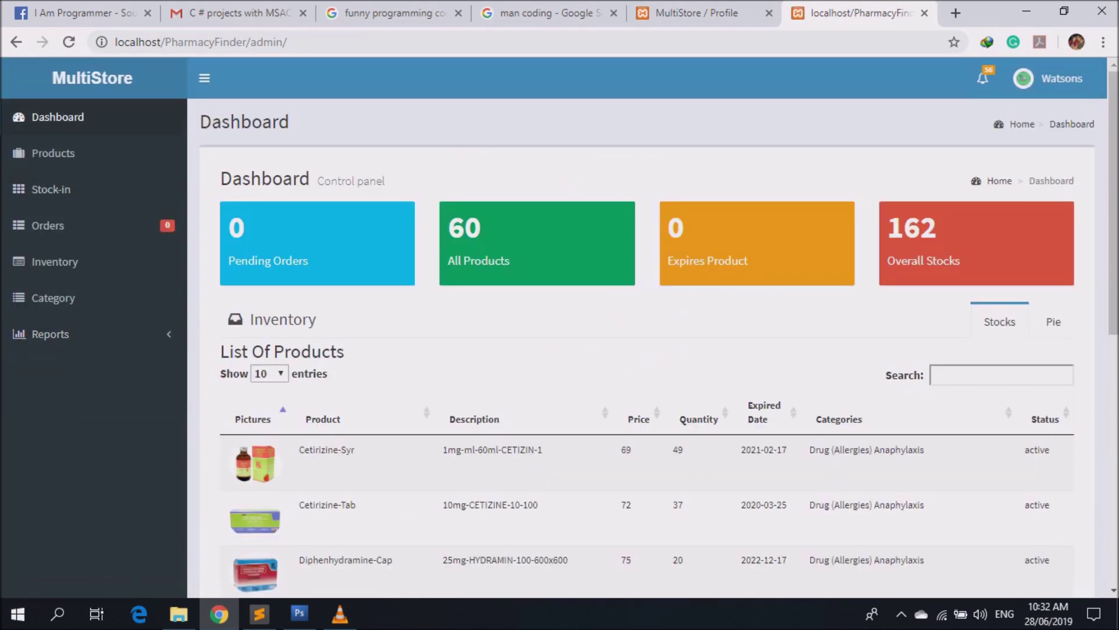
Sign out of the Watsons admin account and log out of the customer Profile, then bring VLC forward.
{"action": "left_click", "coordinate": [1052, 78]}
{"action": "left_click", "coordinate": [1068, 265]}
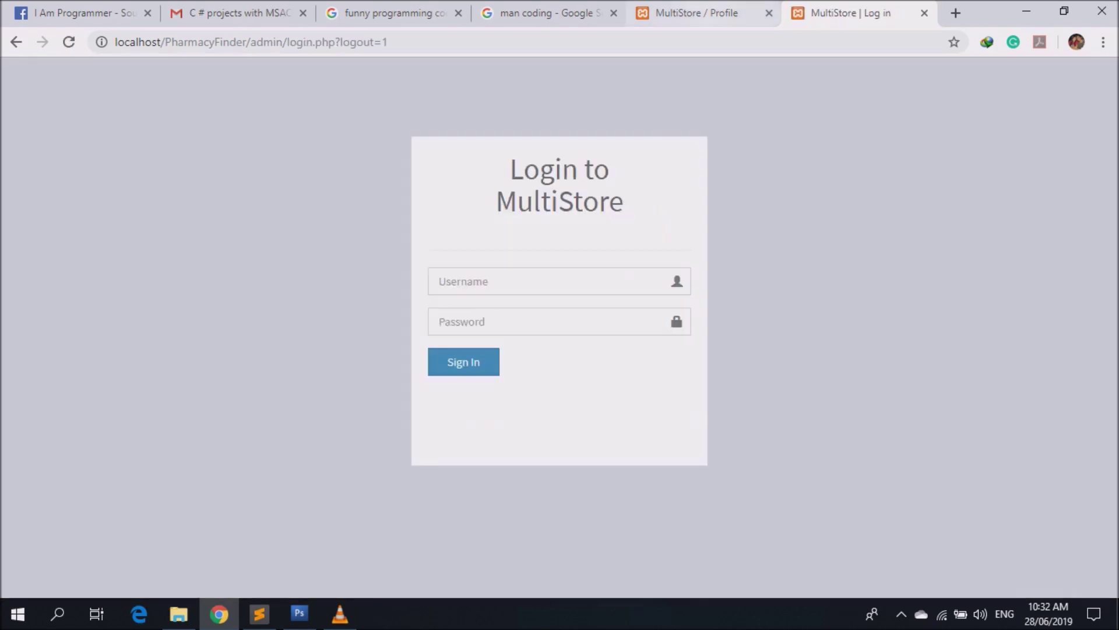
{"action": "left_click", "coordinate": [696, 13]}
{"action": "left_click", "coordinate": [995, 67]}
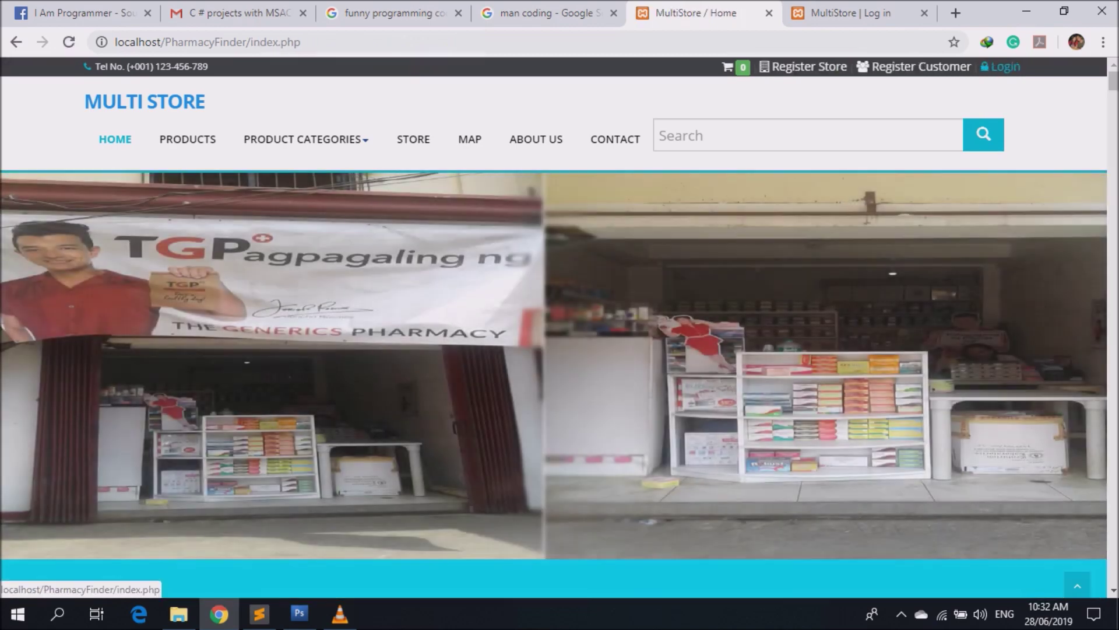
{"action": "left_click", "coordinate": [340, 613]}
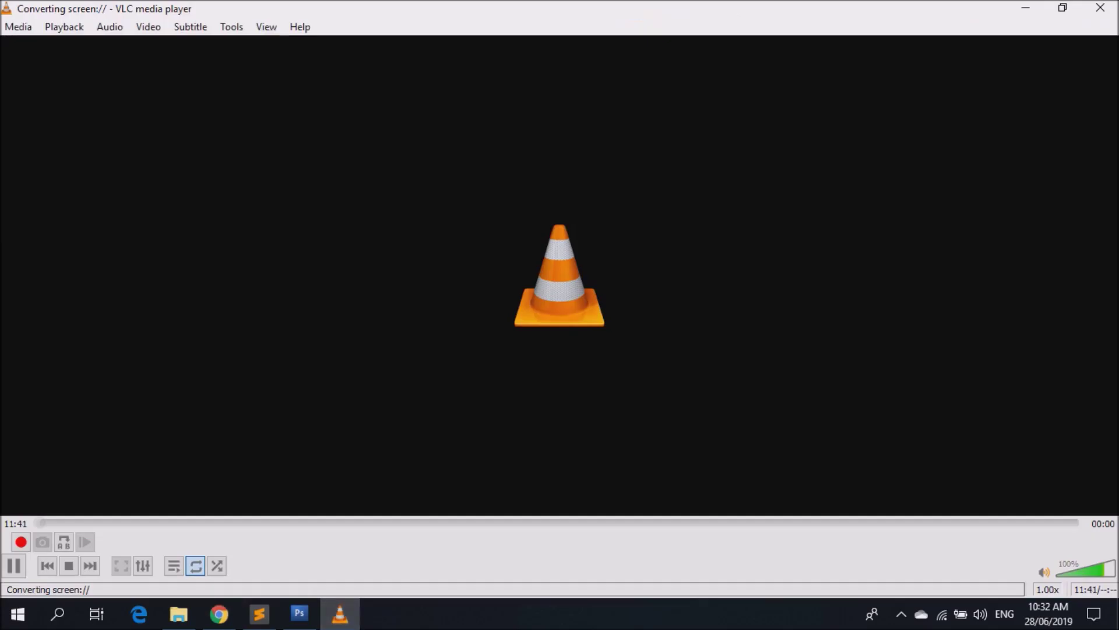